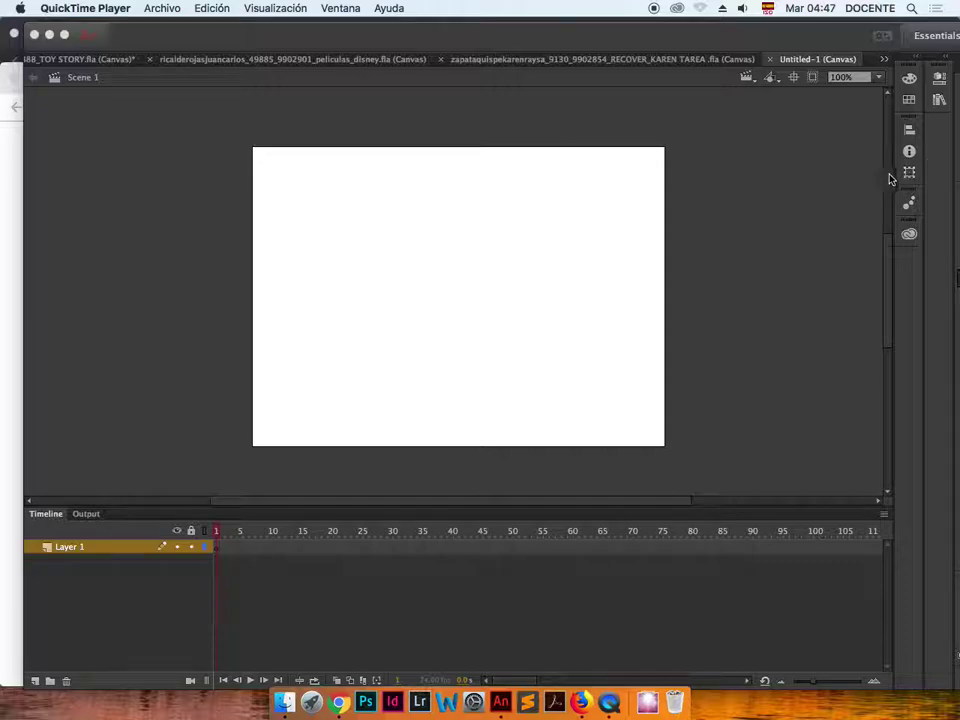
- Rearrange the workspace so the Tools panel is fully visible alongside the Properties and Library panels
left_click(915, 286)
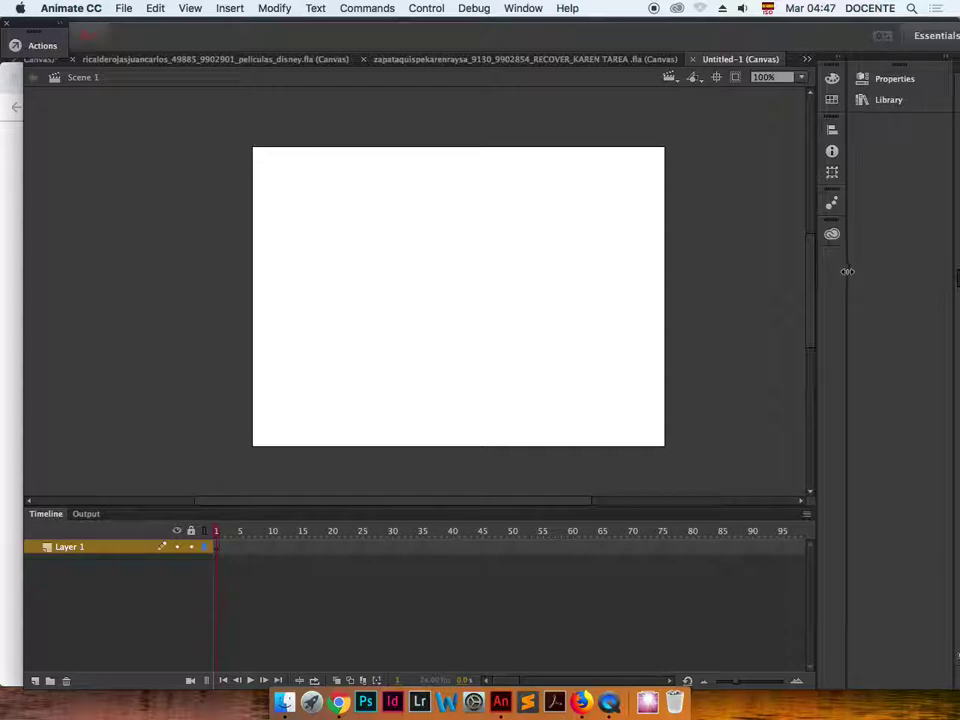
left_click_drag(846, 272, 890, 242)
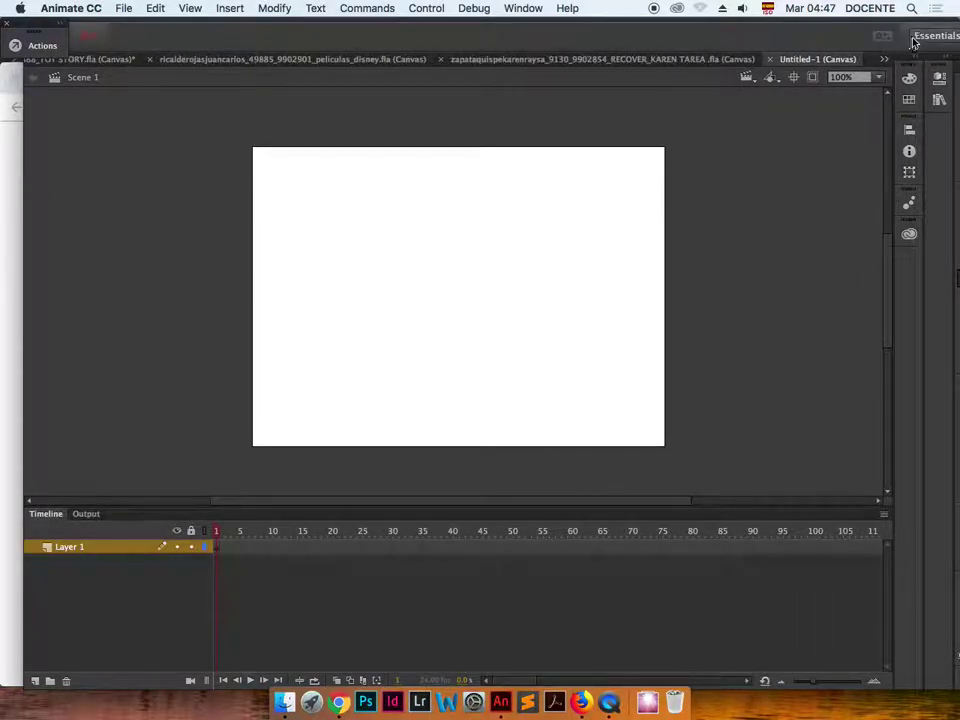
left_click(522, 9)
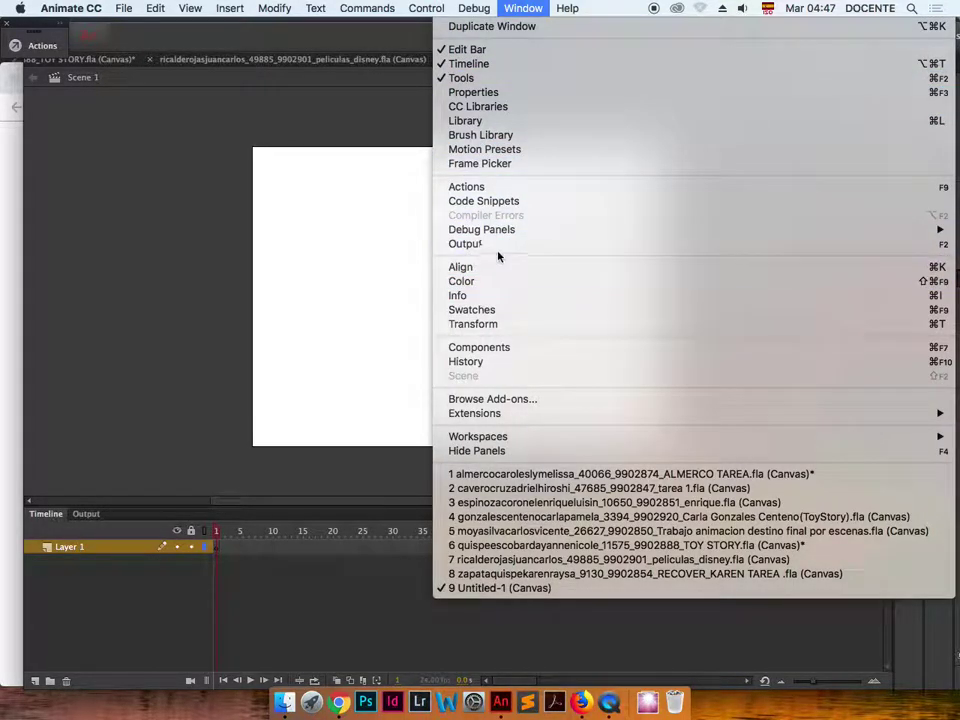
mouse_move(498, 231)
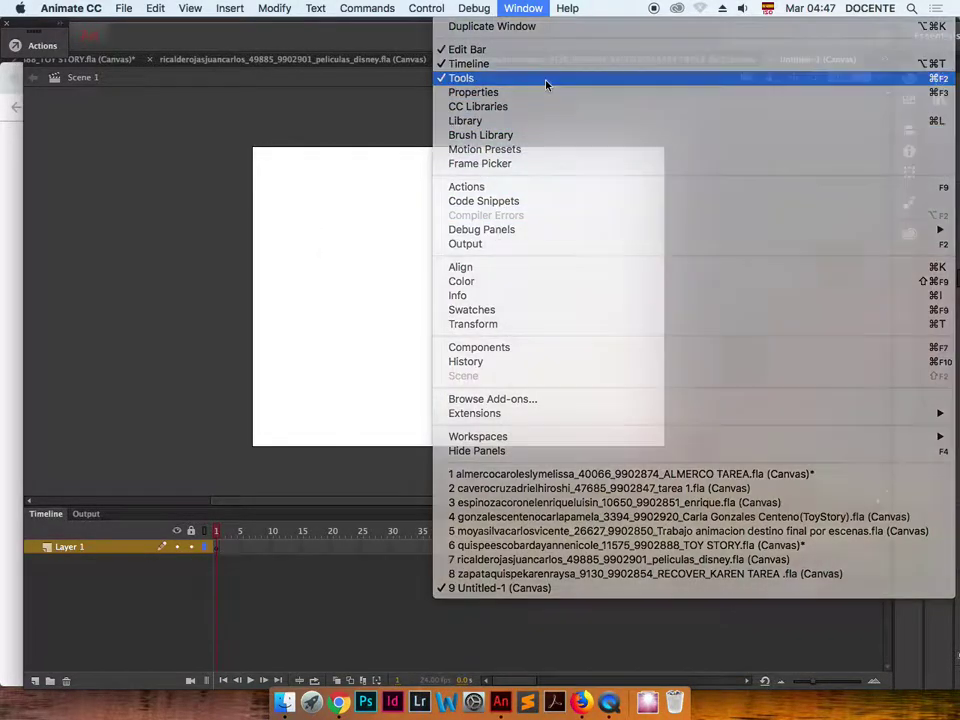
left_click(545, 79)
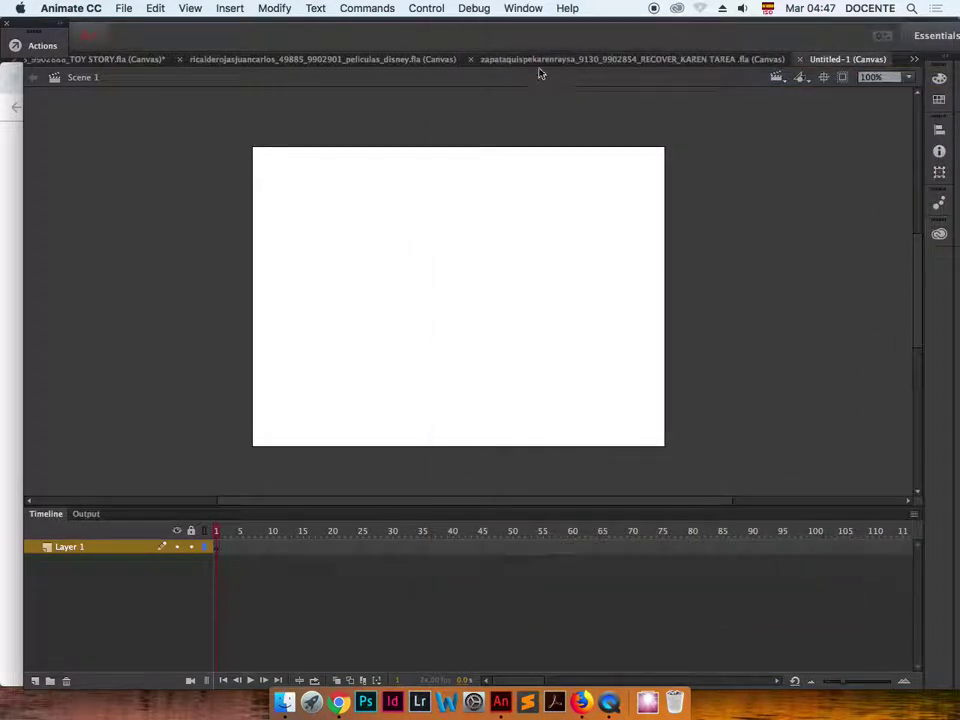
left_click(523, 9)
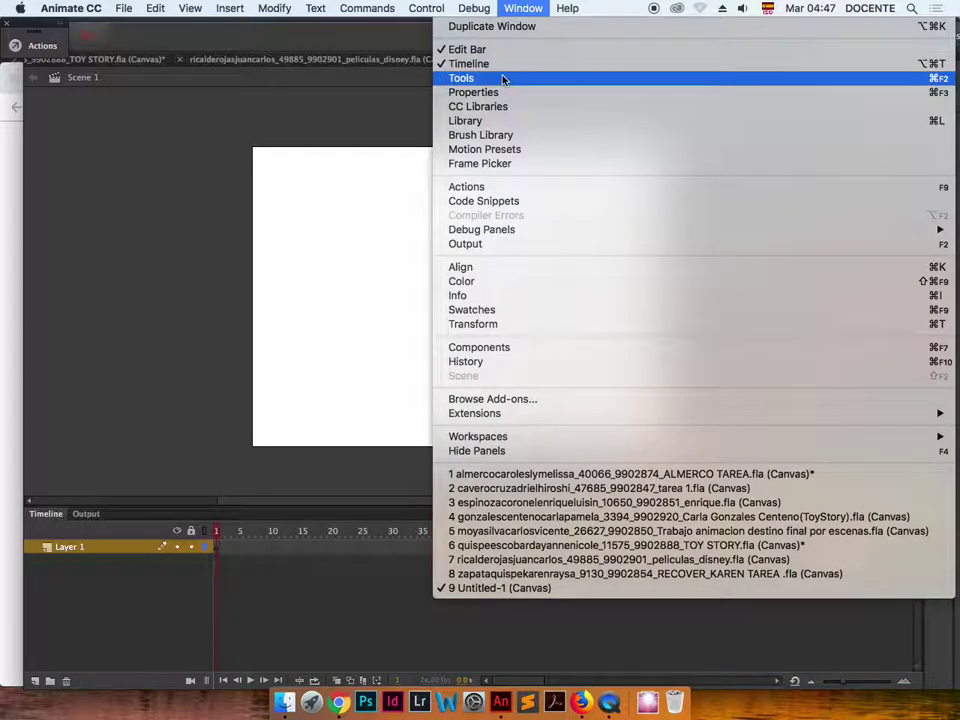
left_click(508, 79)
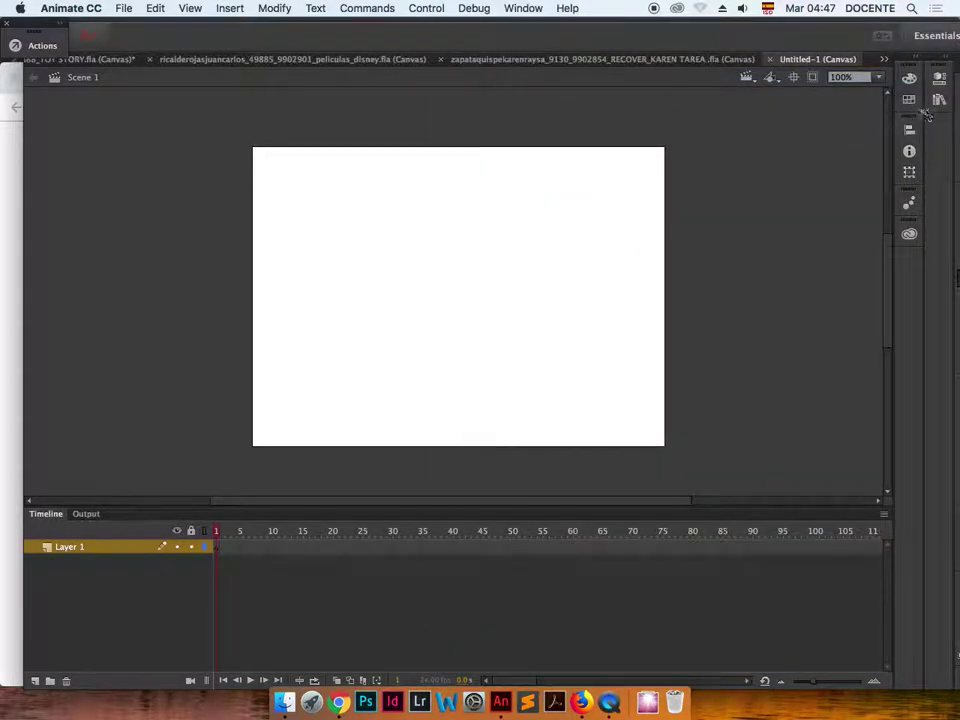
mouse_move(881, 110)
left_mouse_down()
mouse_move(885, 122)
mouse_move(917, 121)
mouse_move(864, 121)
left_mouse_up()
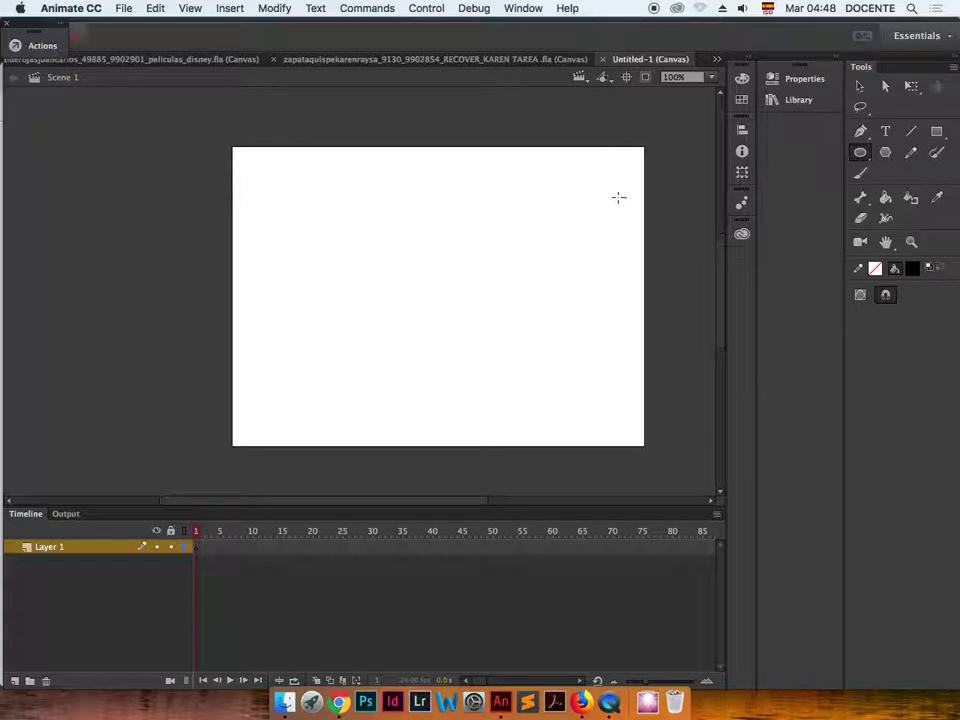
- Draw a pale yellow rectangle without a stroke near the top of the stage and shift it slightly to the right
left_click(935, 139)
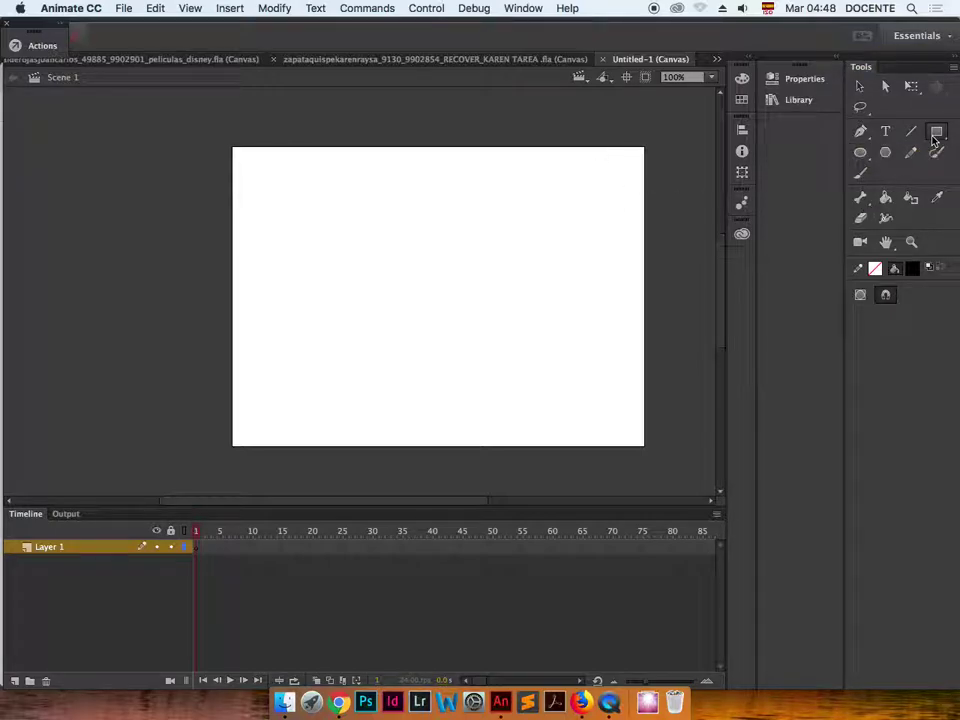
left_click(806, 84)
left_click(692, 151)
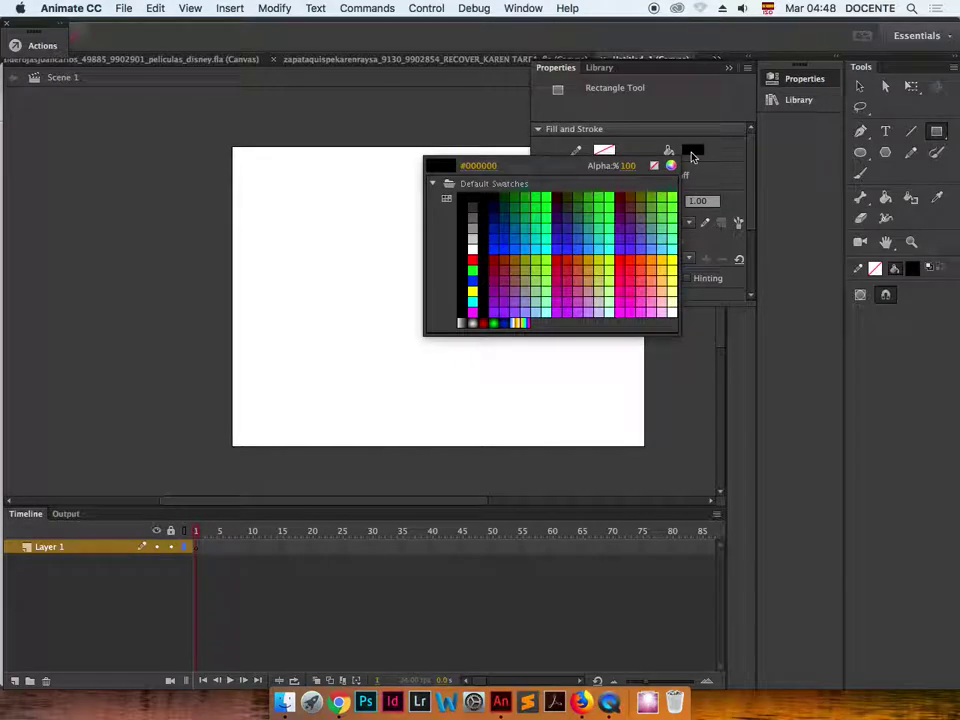
left_click(669, 281)
left_click_drag(373, 181, 469, 203)
left_click(859, 87)
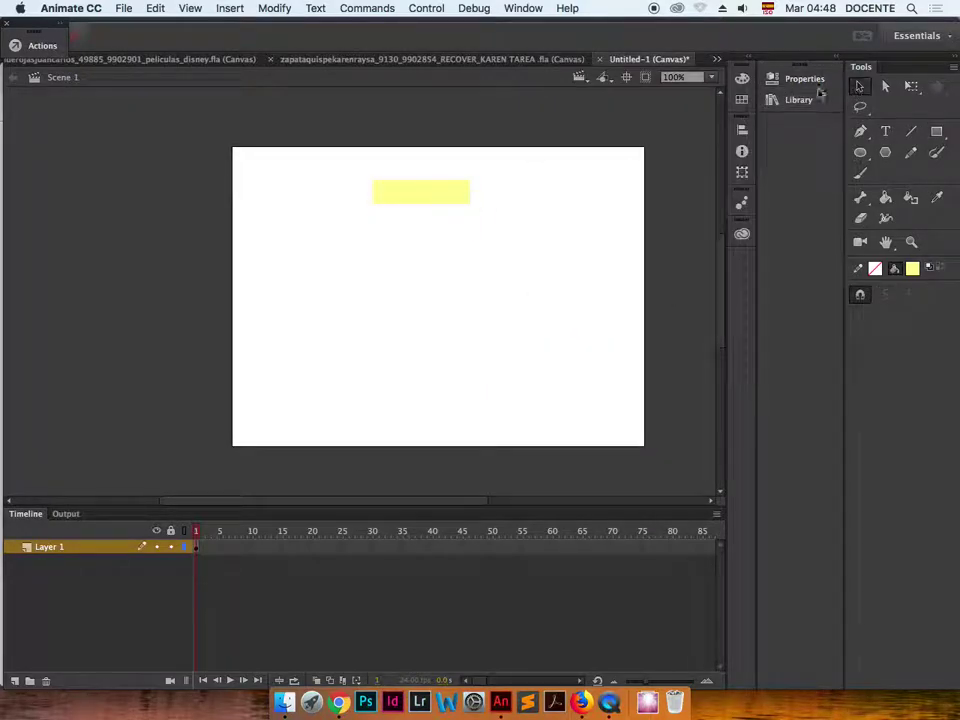
left_click(446, 188)
left_click_drag(418, 199, 454, 197)
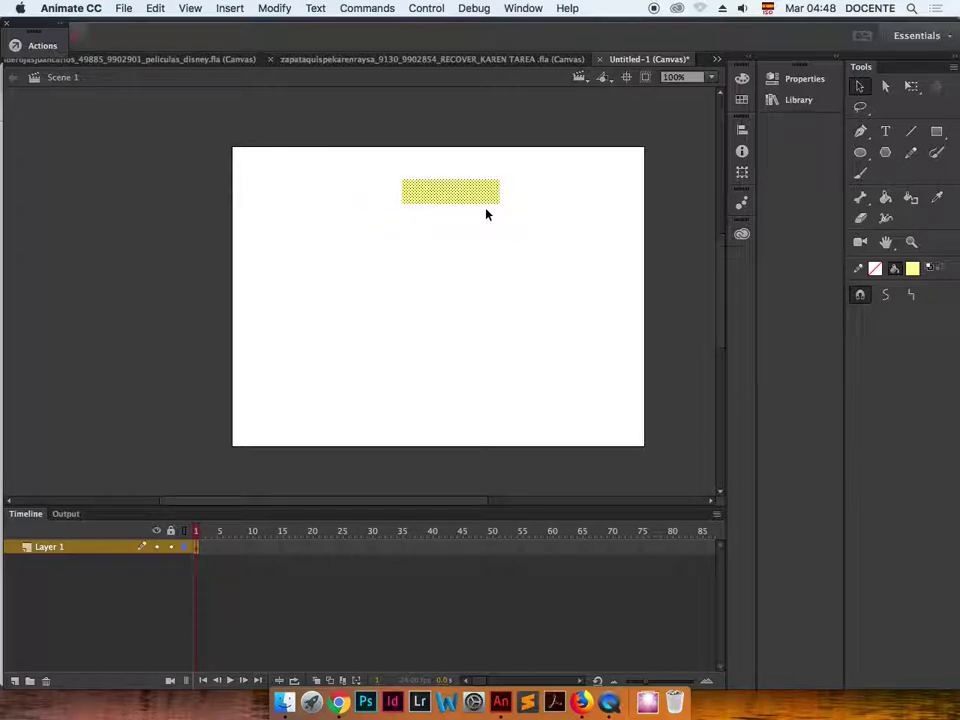
- Convert the yellow rectangle to a symbol of type Button named "button"
key("F8")
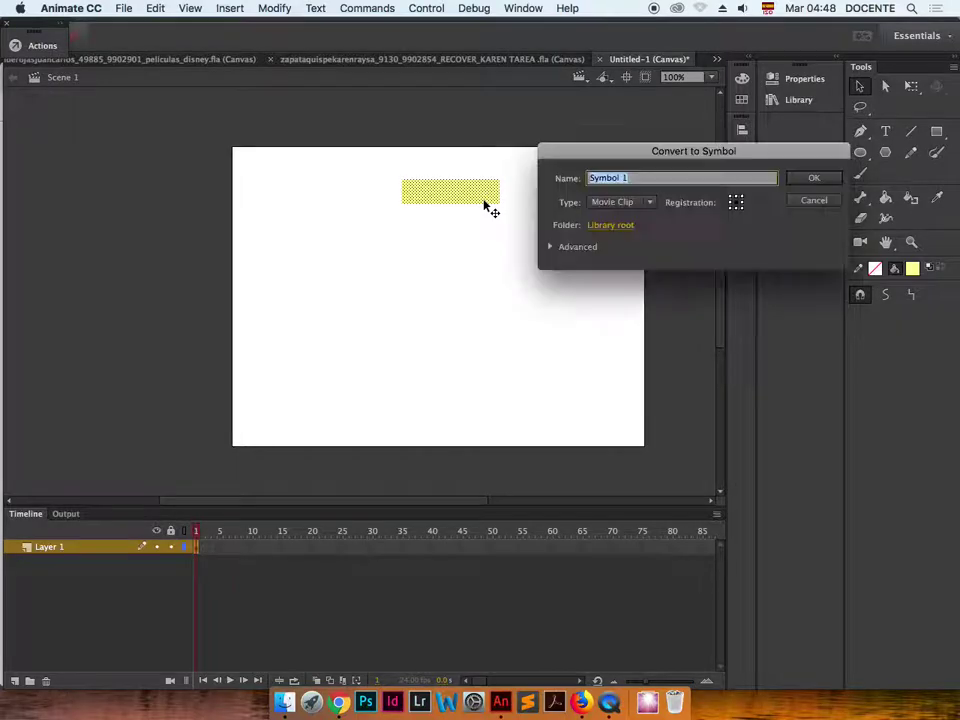
left_click(646, 203)
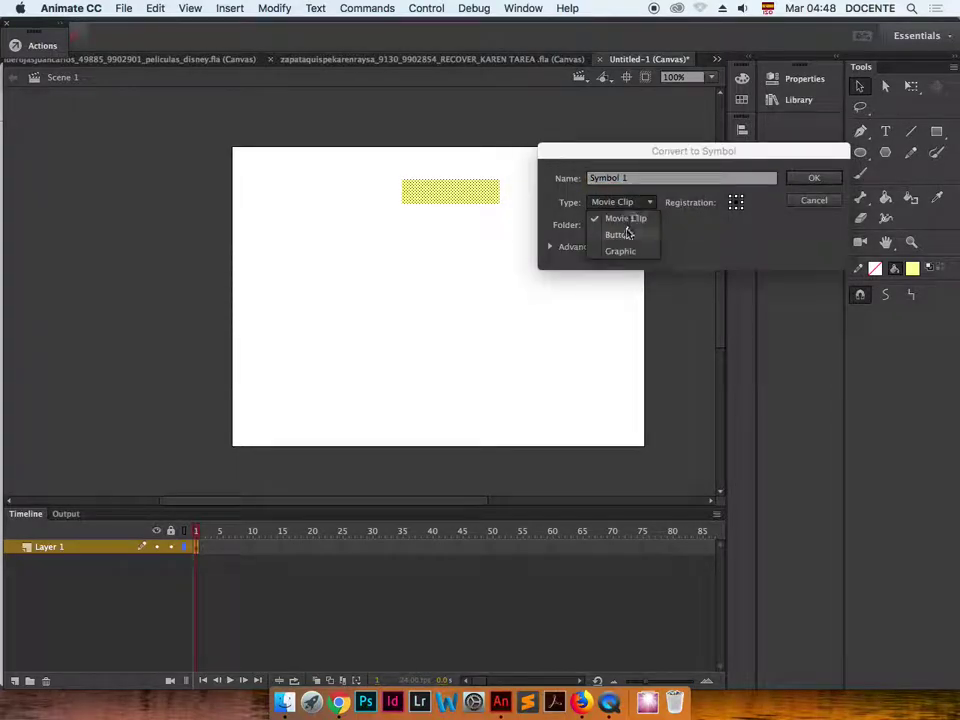
left_click(624, 232)
type("button")
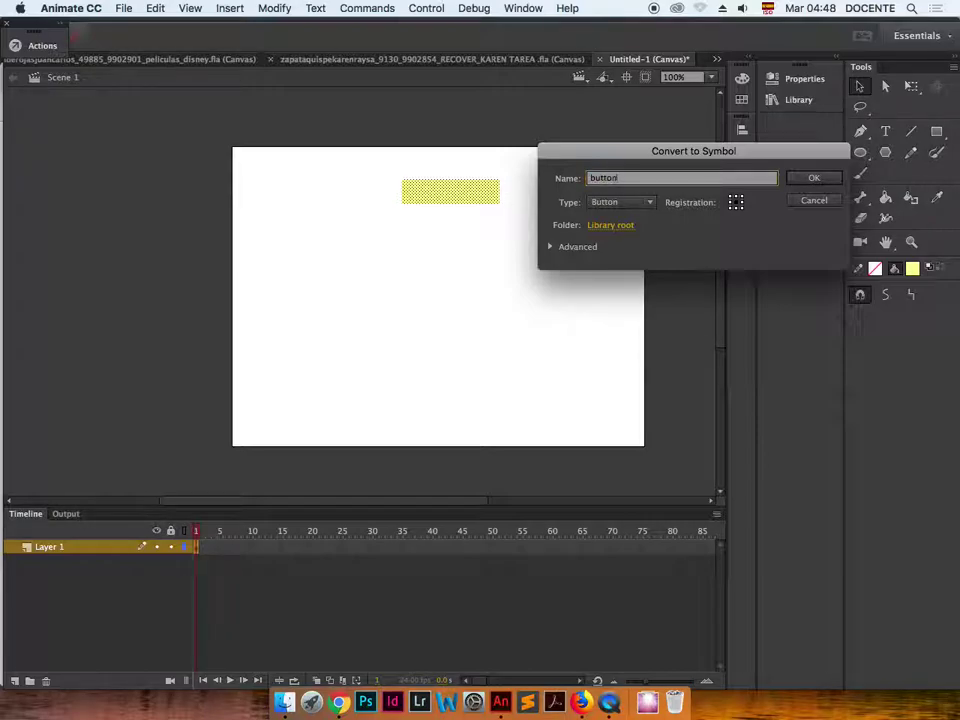
left_click(812, 178)
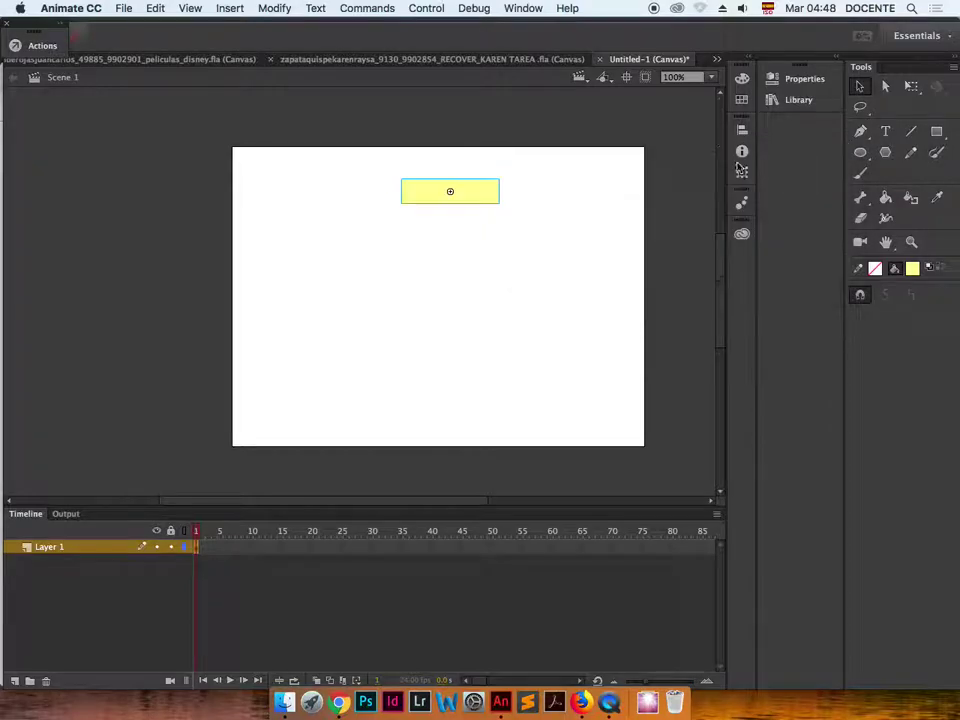
- Center the button horizontally near the stage's top and place four copies: two below it, one lower left and one lower right
left_click_drag(480, 197, 465, 197)
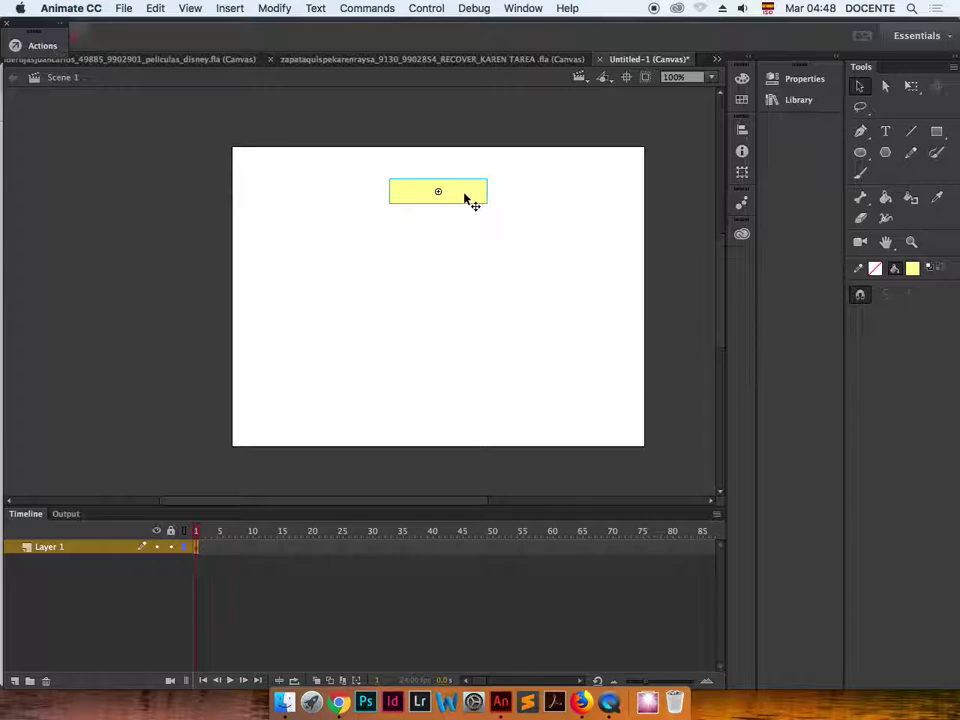
left_click_drag(466, 199, 365, 354)
left_click_drag(476, 307, 583, 358)
left_click(560, 268)
left_click(447, 205)
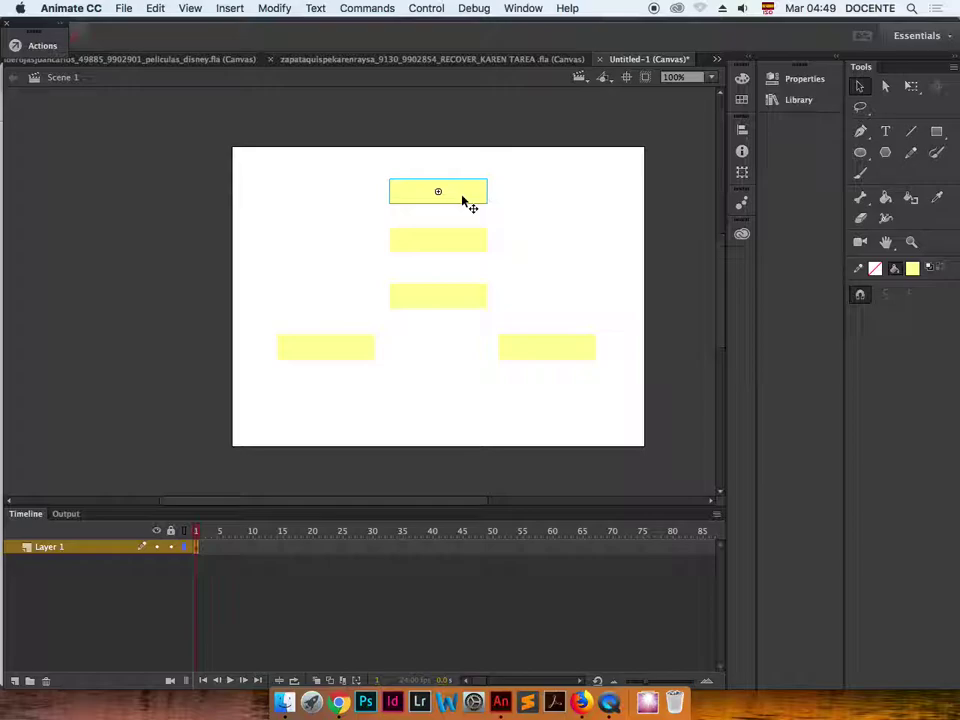
- Open the top button's symbol for editing and rename its layer Forma
double_click(463, 201)
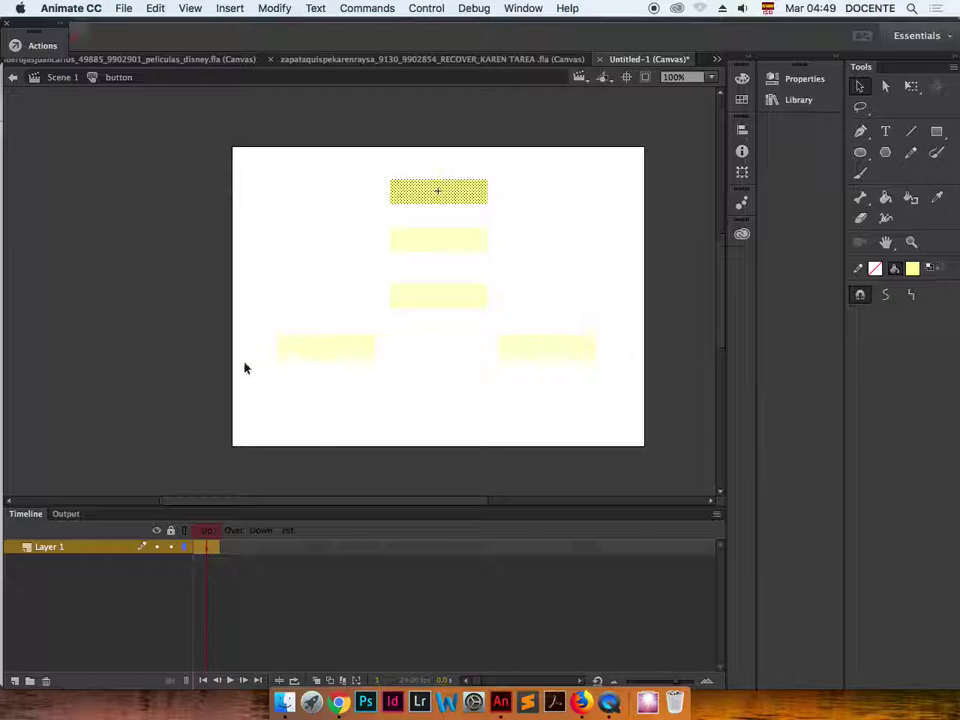
double_click(55, 552)
type("Forma")
key("Return")
- Add a new layer above Forma and name it Texto
left_click(14, 681)
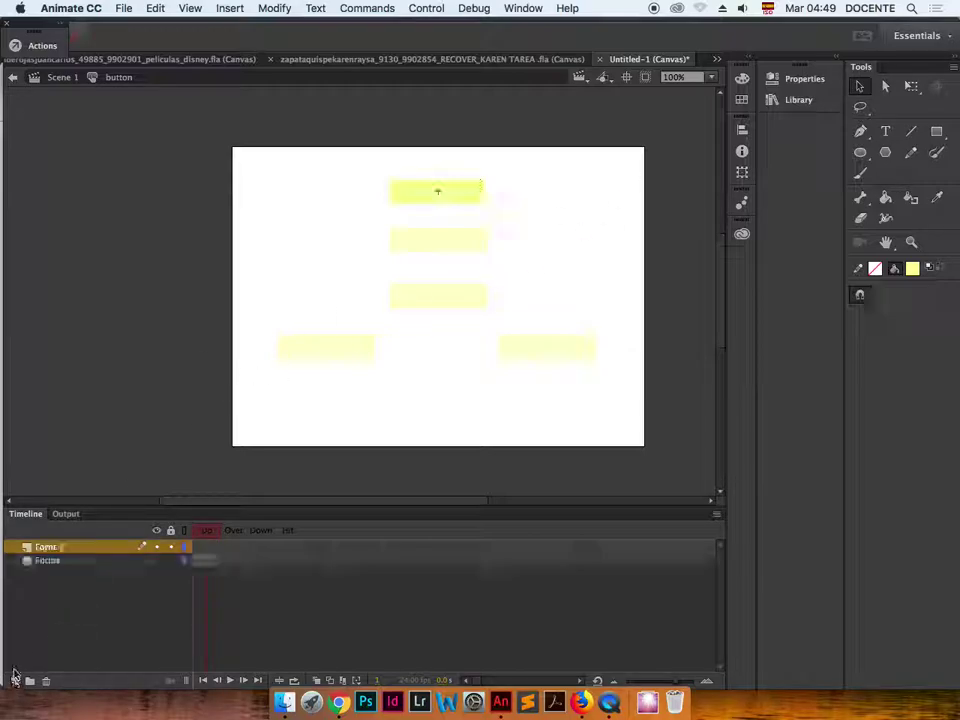
double_click(52, 548)
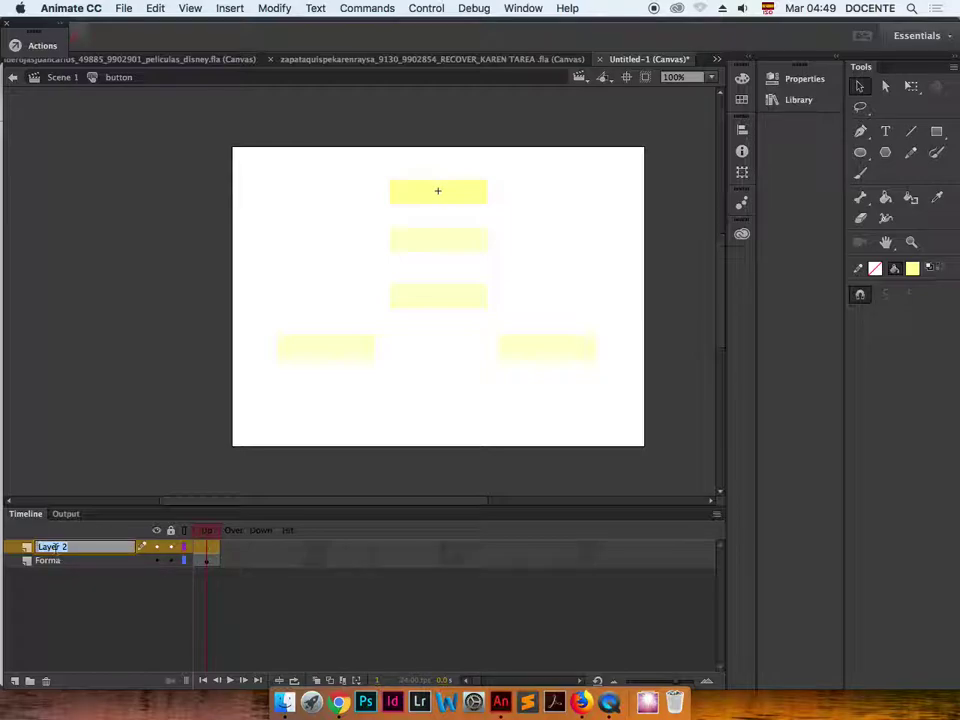
type("Text")
key("Return")
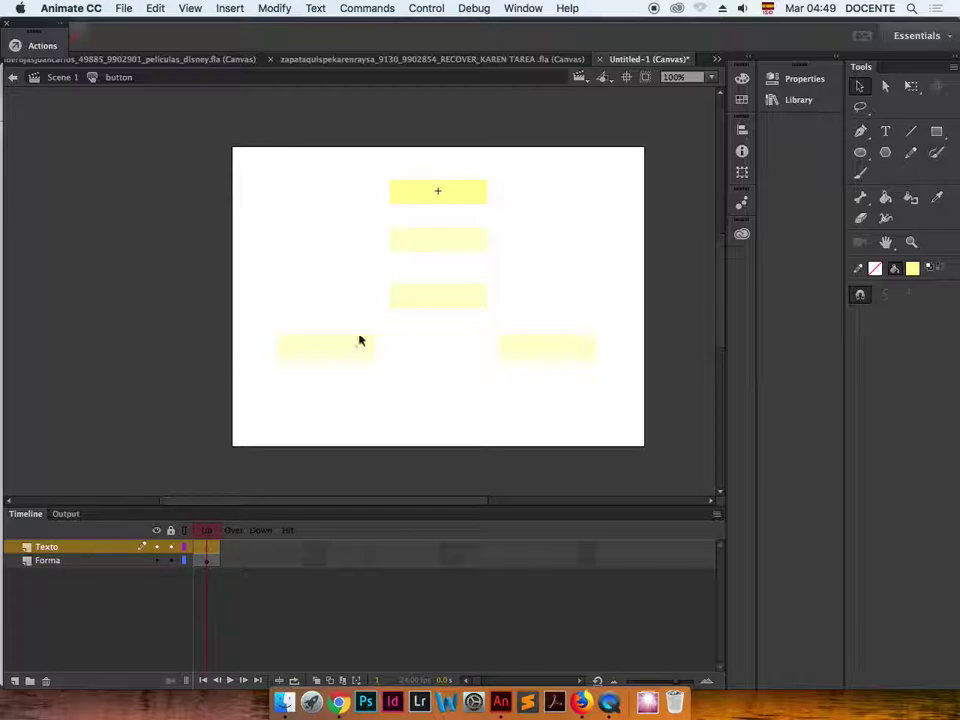
- Create a text box about 117 wide over the upper part of the button shape and set it to Dynamic Text
left_click(888, 133)
left_click(397, 180)
left_click_drag(463, 205, 482, 205)
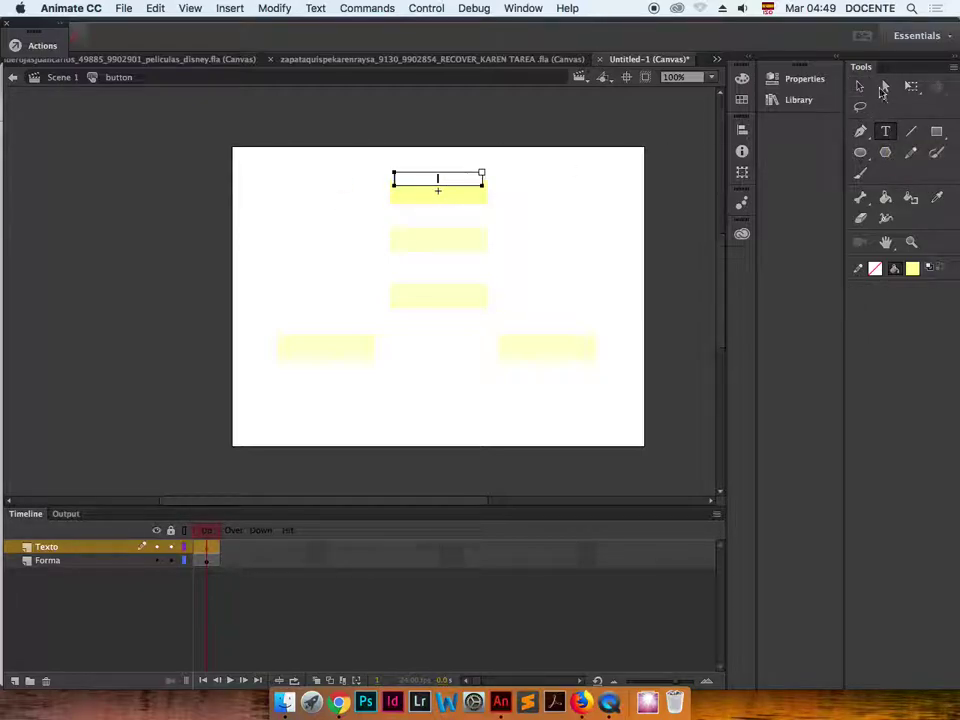
left_click(805, 80)
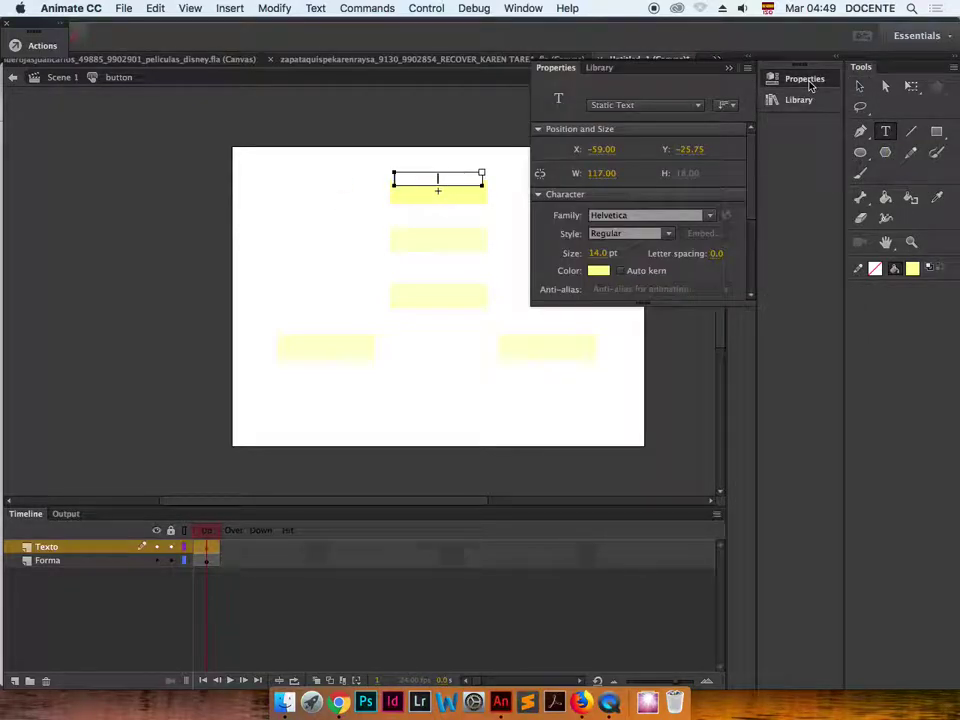
left_click(668, 110)
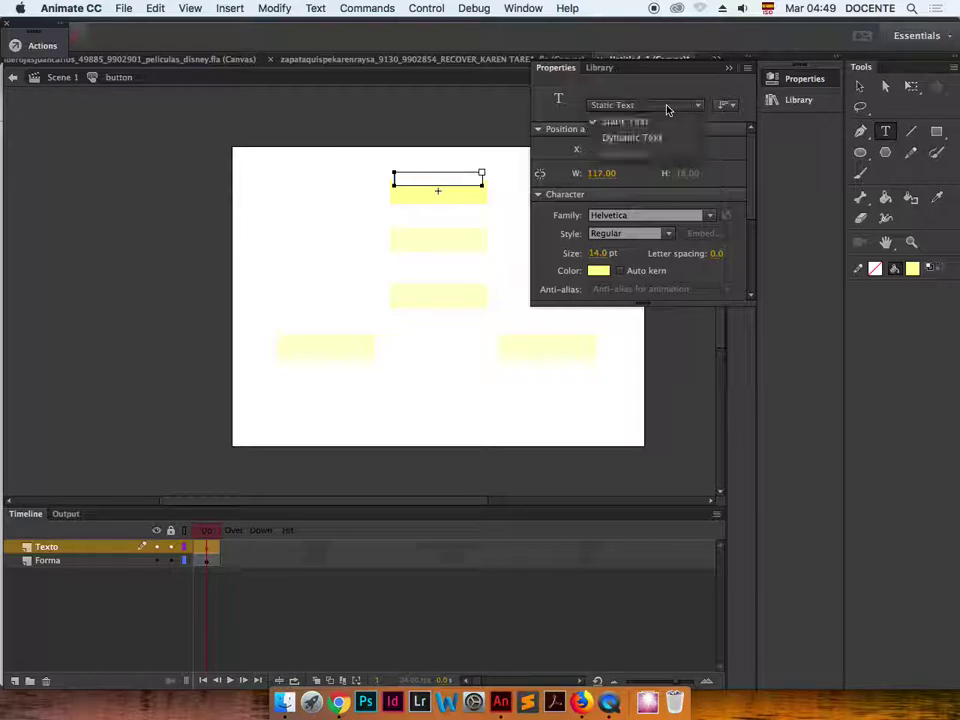
left_click(646, 138)
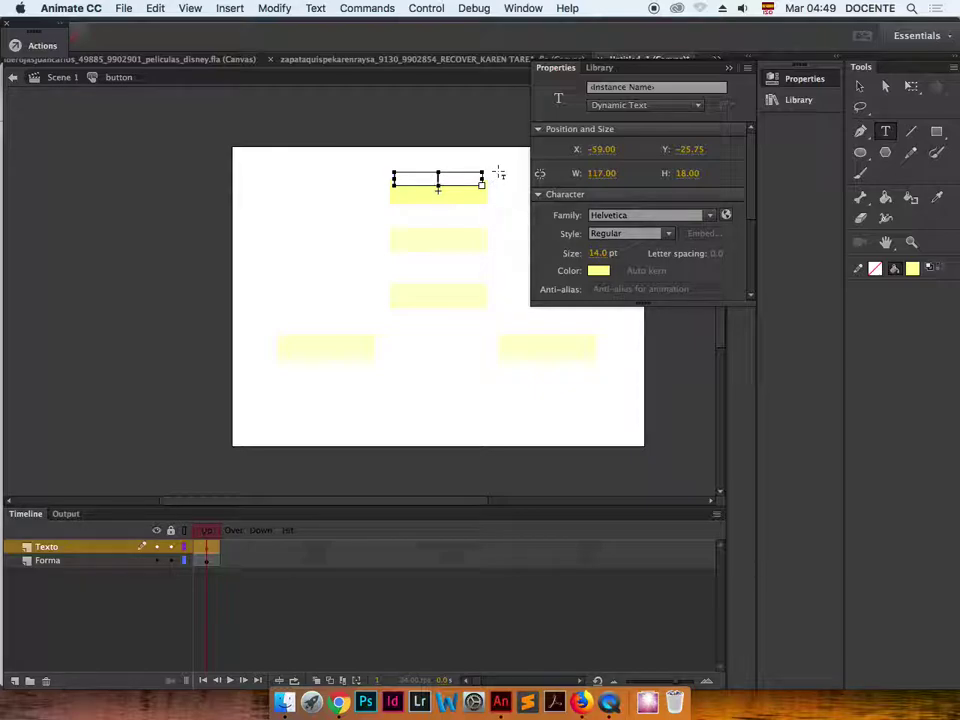
- Set the text color to brown and enter "Texto" in the text box
left_click(597, 273)
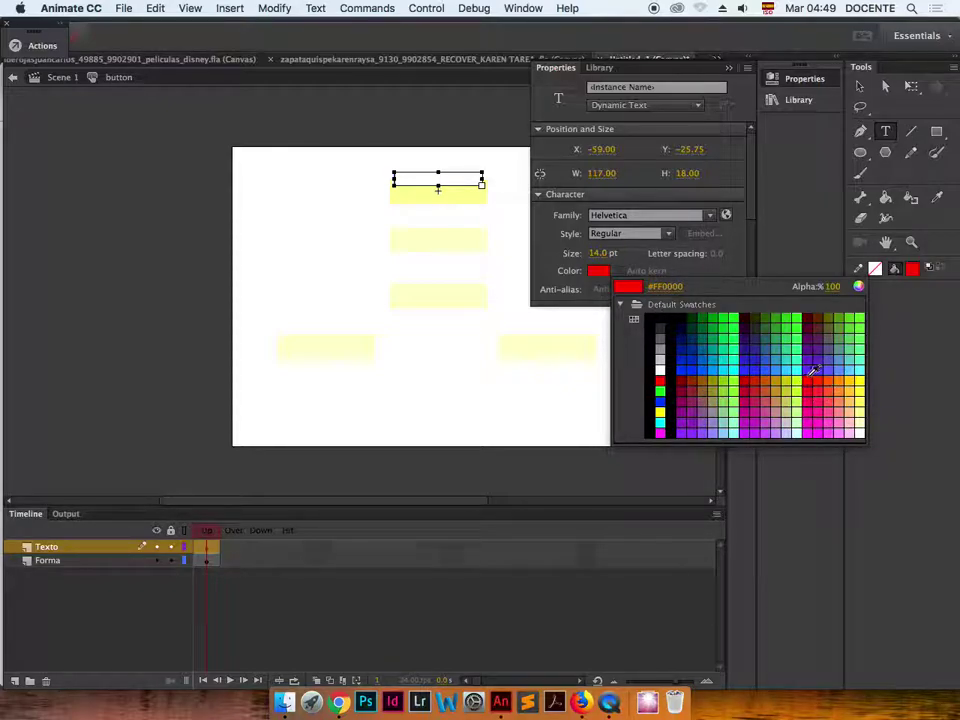
left_click(705, 374)
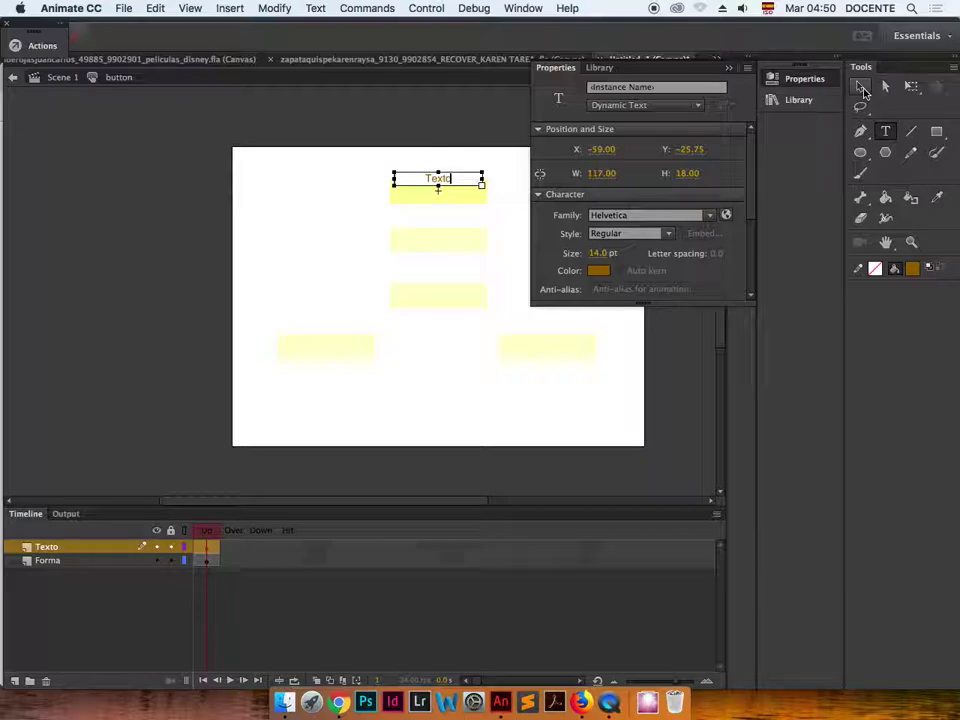
left_click(859, 86)
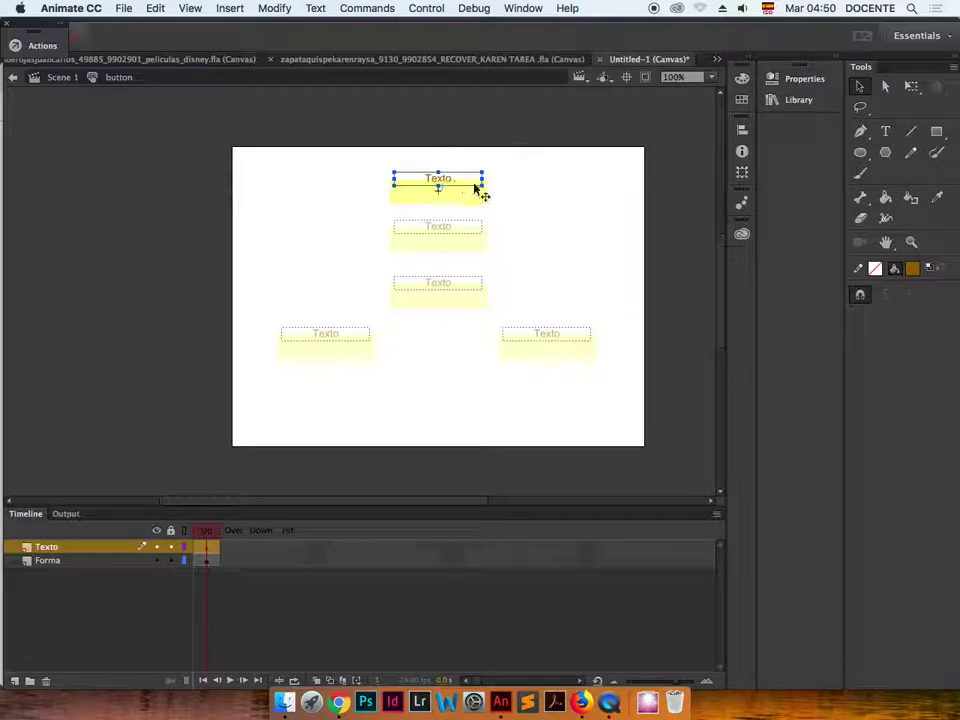
- Nudge the text box down until it is vertically centered on the yellow button shape
key("Down")
key("Down")
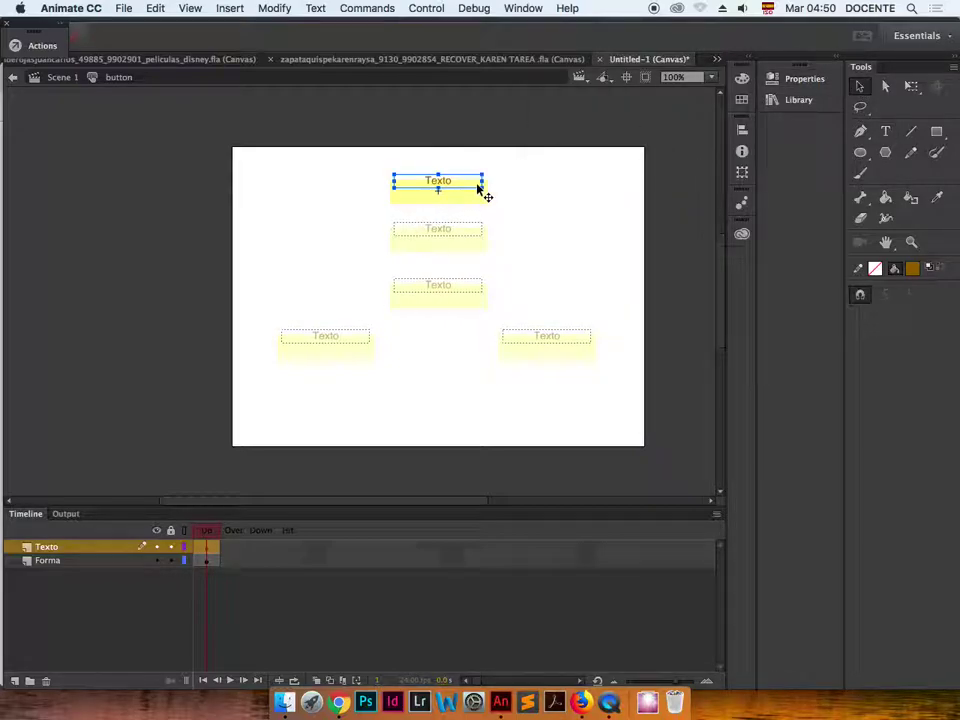
key("Up")
key("Up")
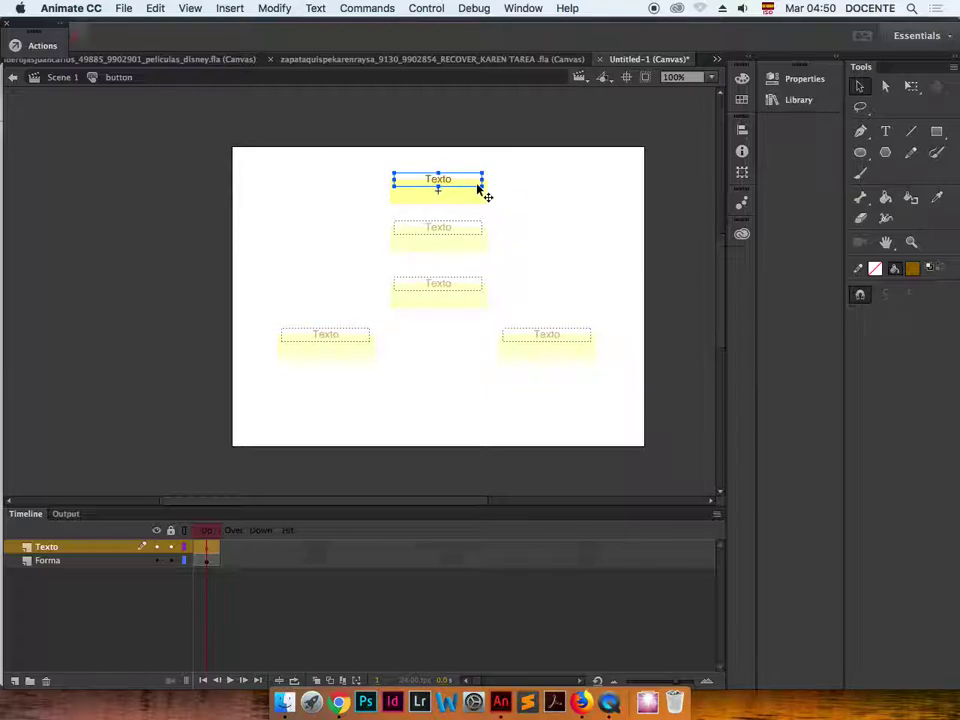
key("Down")
key("Down")
key("Down")
key("Down")
key("Down")
key("Down")
key("Down")
key("Down")
key("Down")
key("Down")
key("Down")
key("Down")
key("Down")
key("Up")
key("Up")
key("Up")
key("Down")
key("Down")
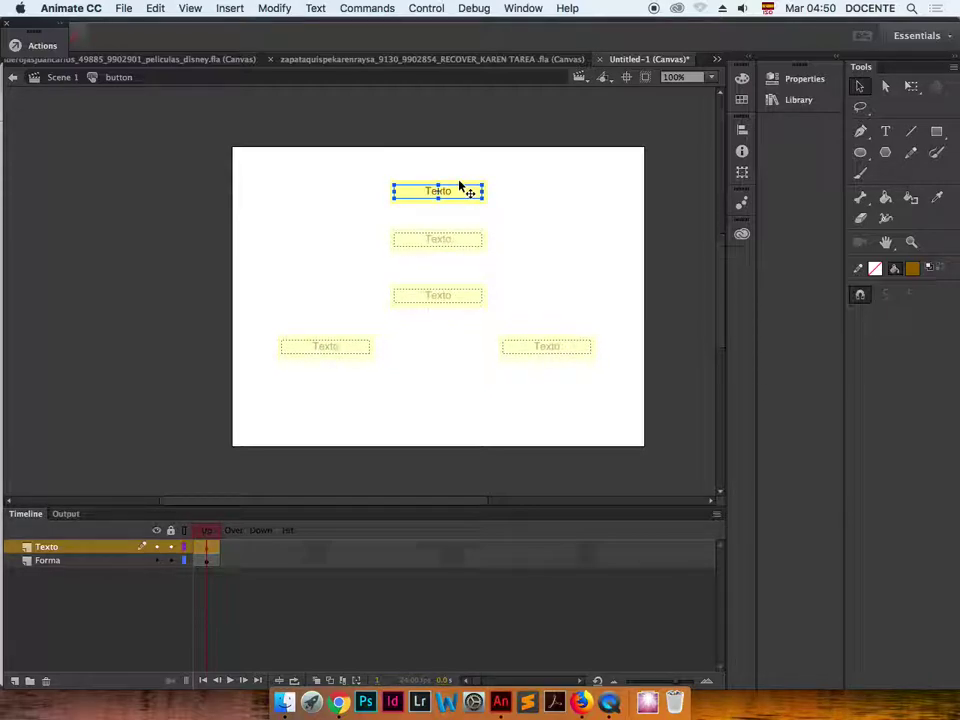
left_click(523, 197)
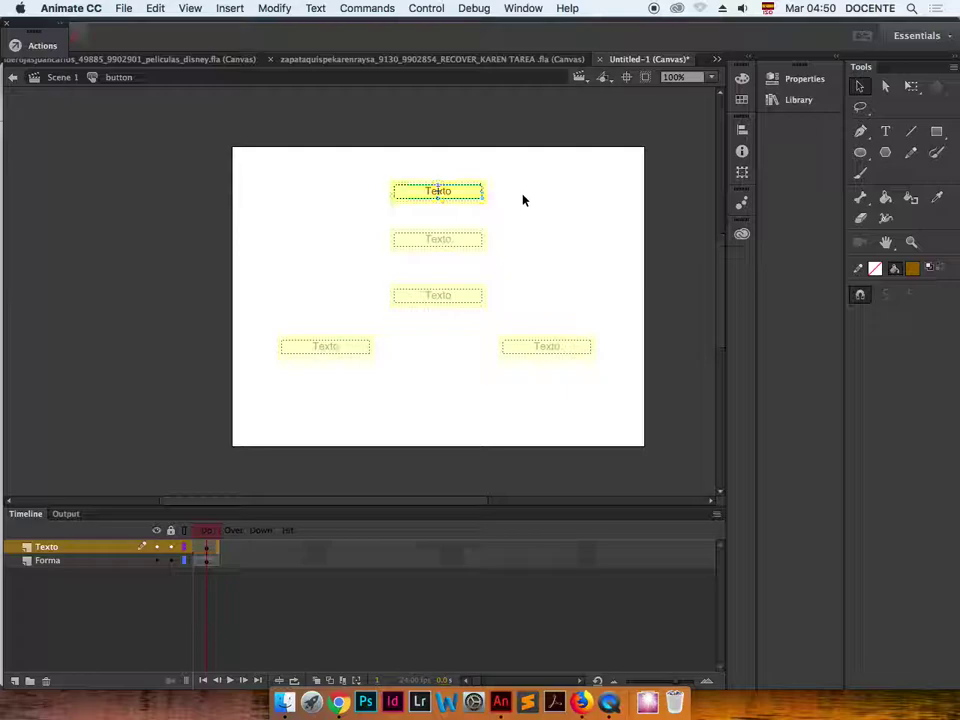
- Give the dynamic text box the instance name textito
left_click(424, 199)
left_click(805, 80)
left_click(630, 88)
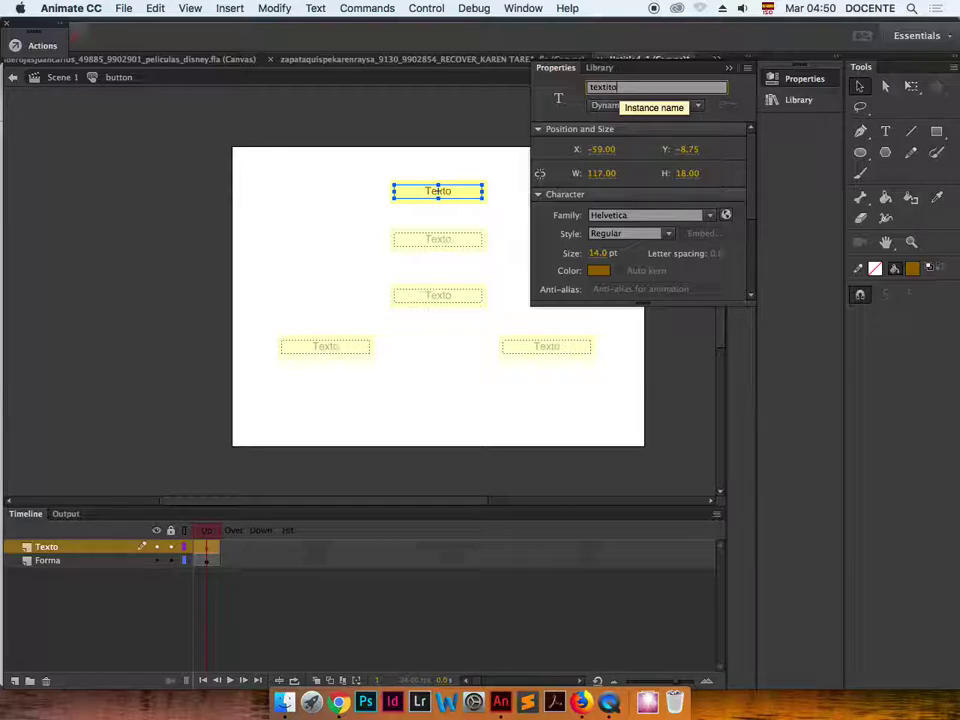
key("Return")
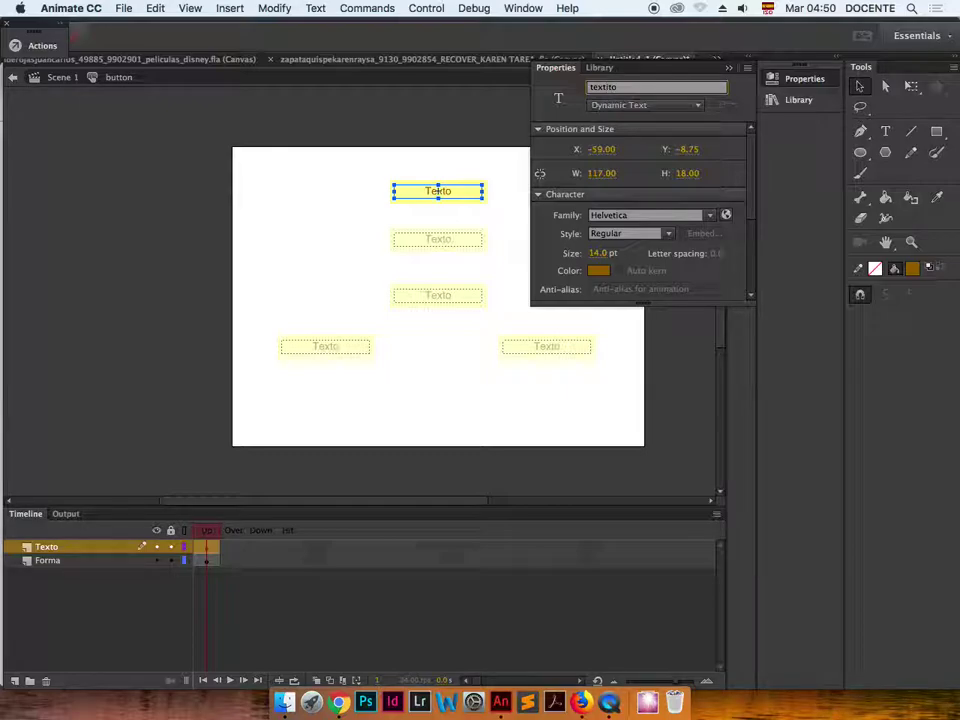
- Confirm the text field's instance name and return from the button symbol to Scene 1 with nothing selected
left_click(603, 87)
key("Return")
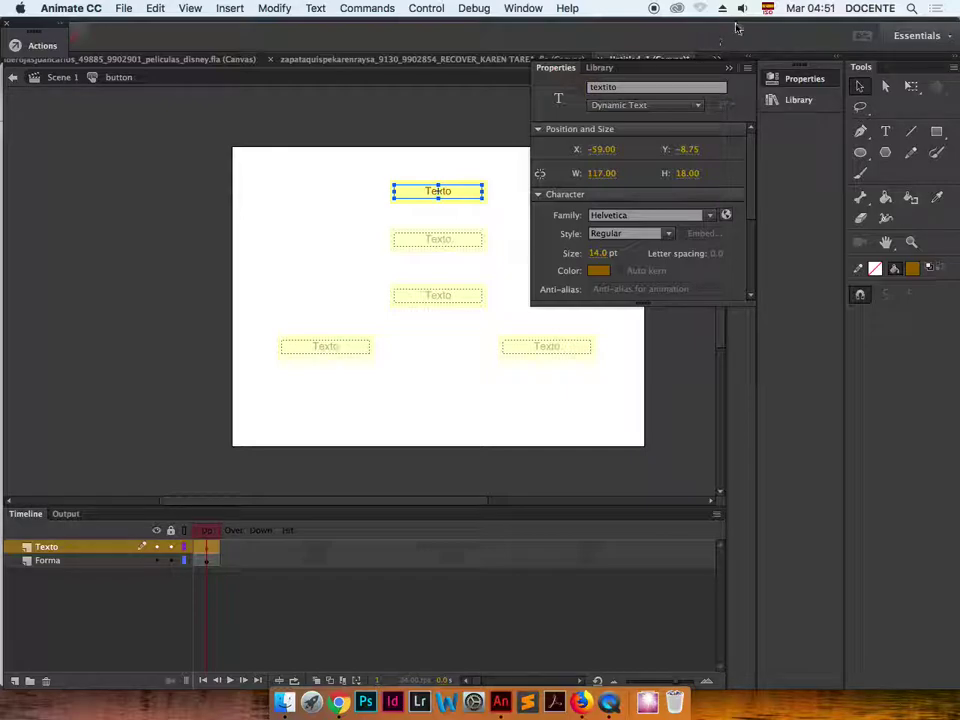
left_click(729, 68)
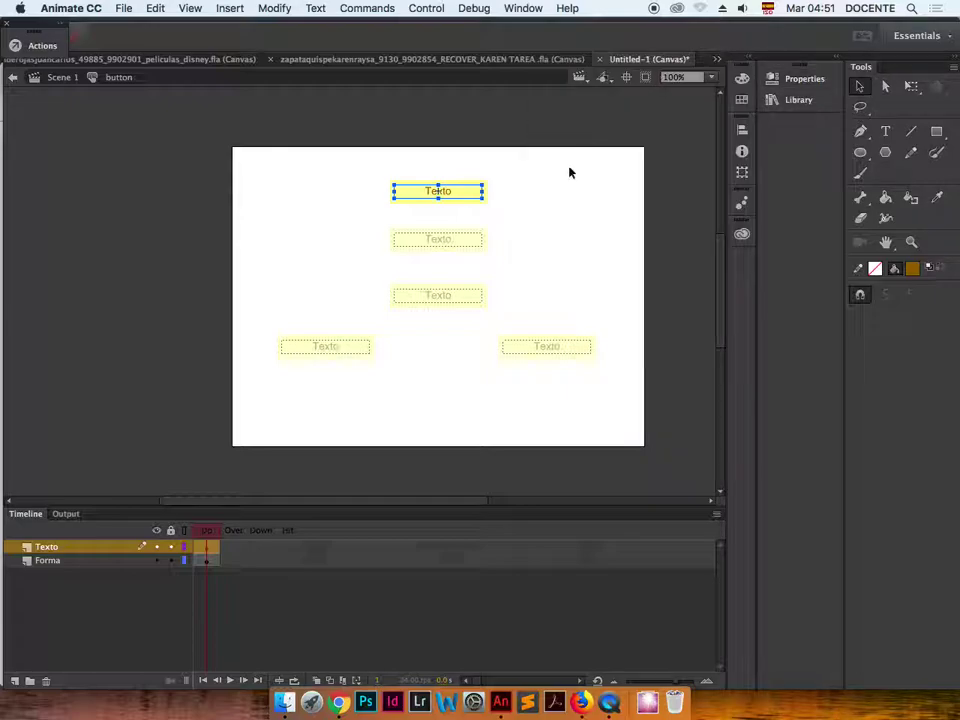
left_click(61, 81)
left_click(512, 225)
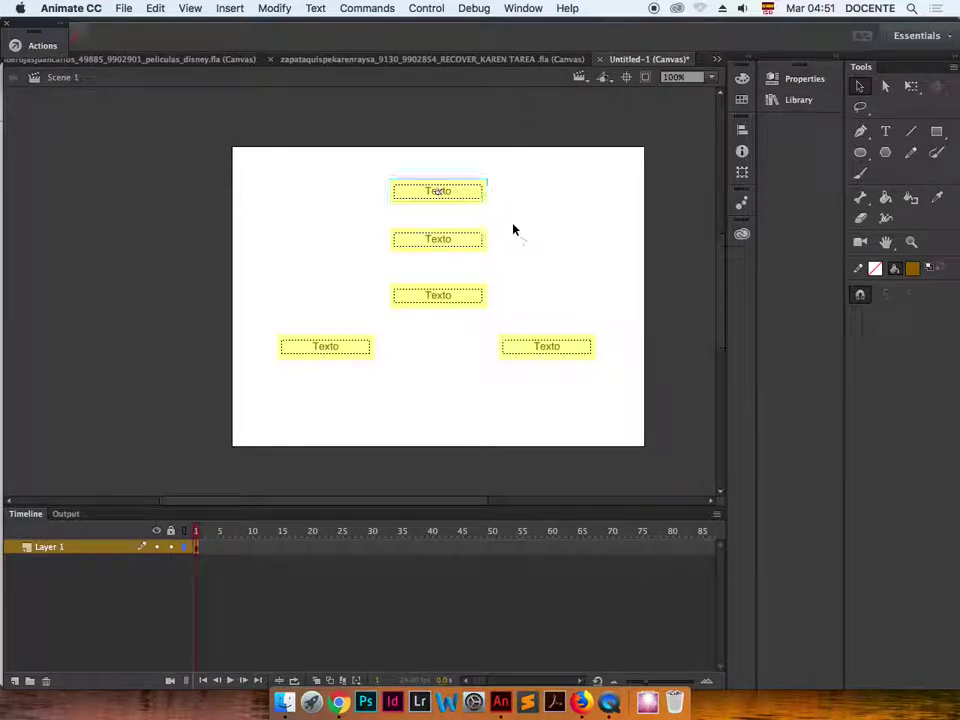
- Give the topmost button on the stage the instance name b1
left_click(466, 199)
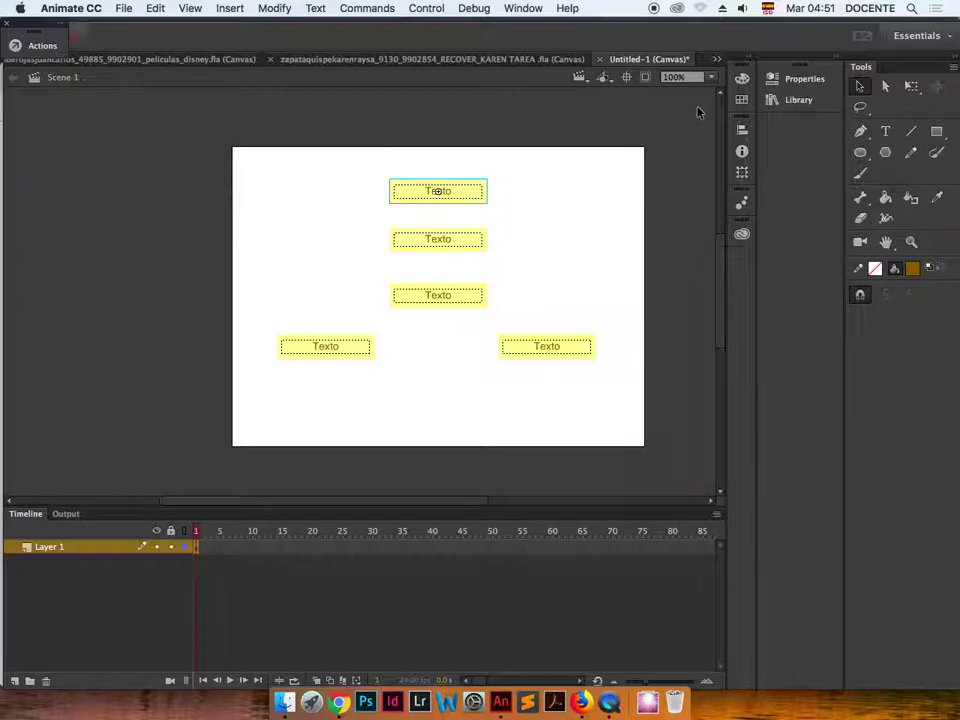
left_click(792, 88)
left_click(614, 88)
type("b1")
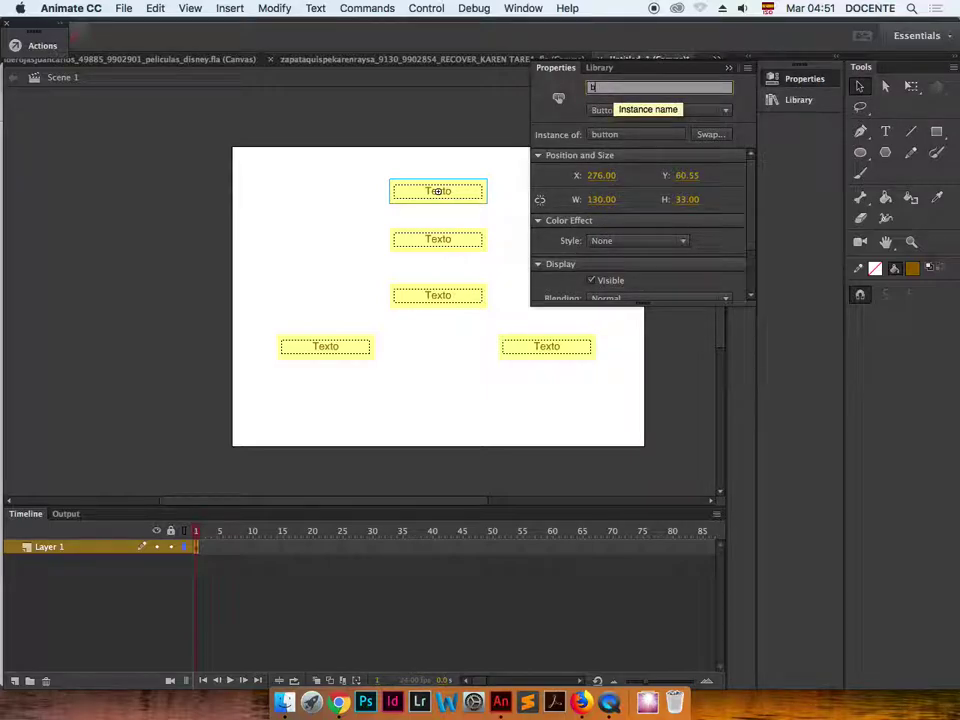
- Give the second button from the top of the stage the instance name b2
left_click(400, 246)
left_click(790, 79)
left_click(680, 86)
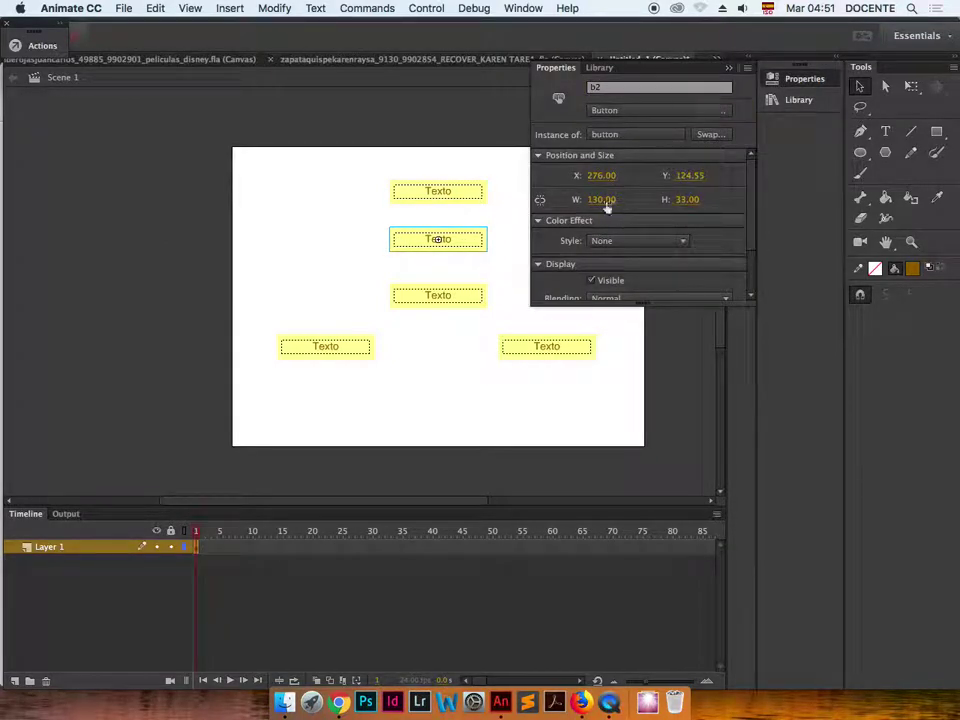
- Give the third button in the central column the instance name b3
left_click(470, 300)
left_click(804, 79)
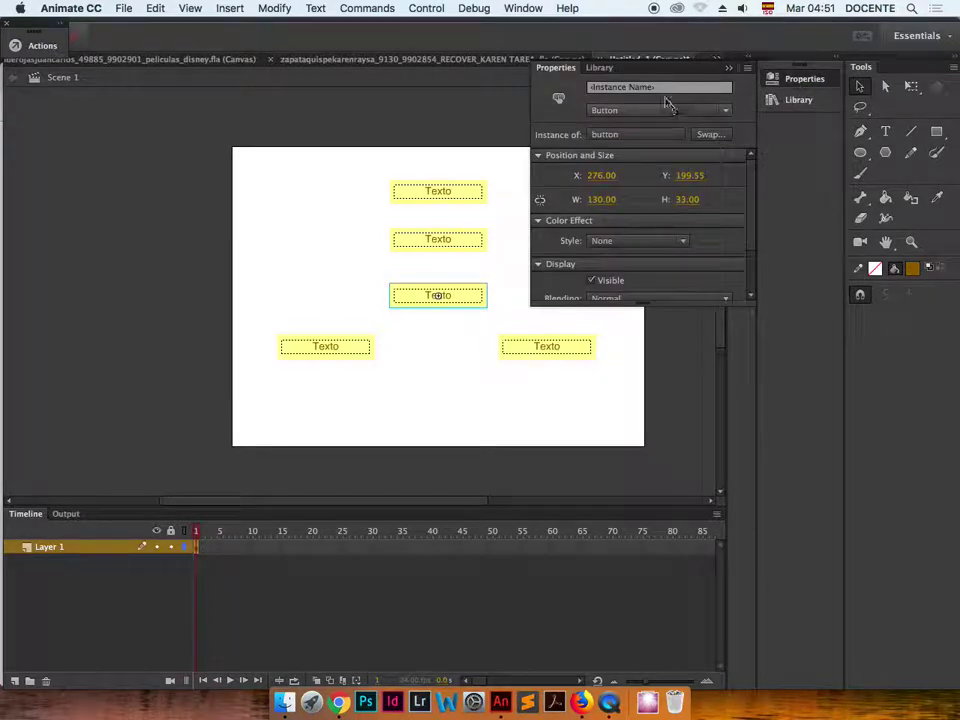
left_click(660, 88)
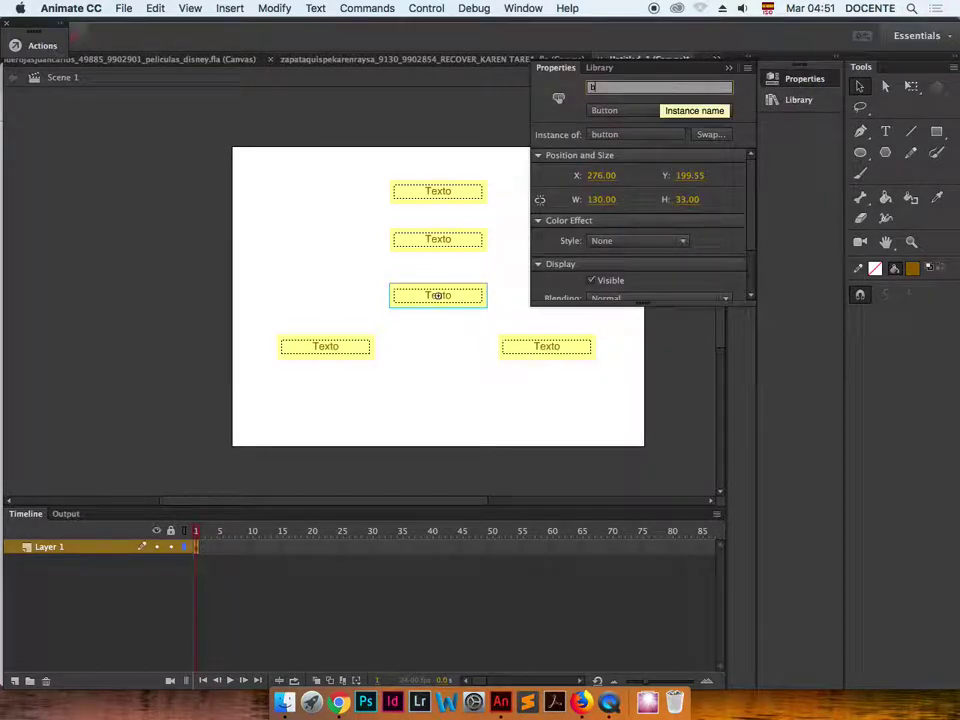
type("b3")
- Give the lower-left button on the stage the instance name b4
left_click(370, 347)
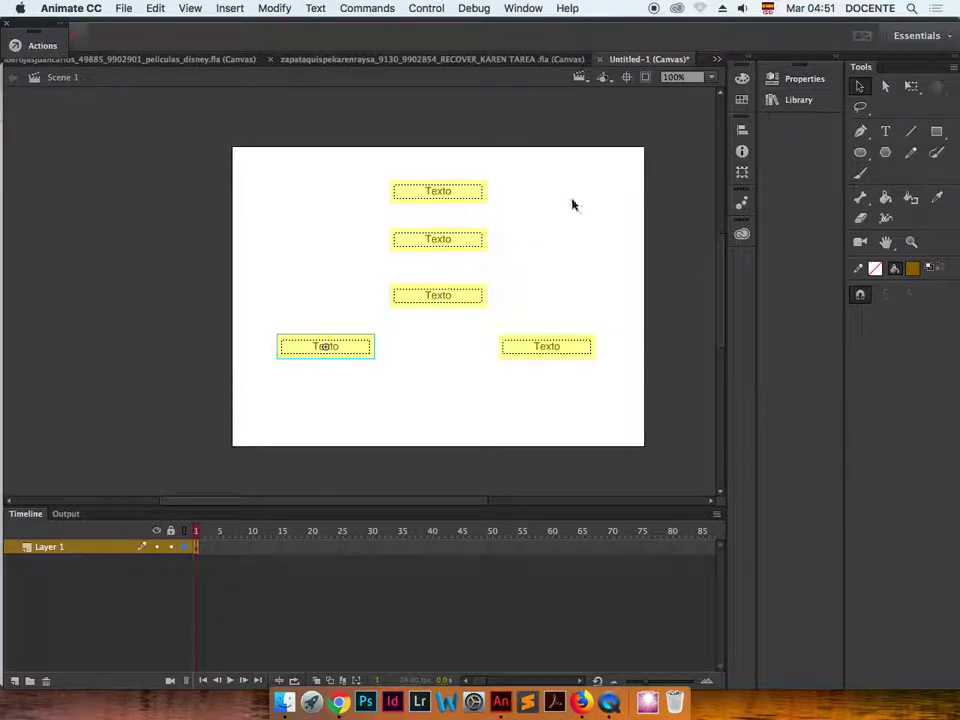
left_click(815, 82)
left_click(664, 88)
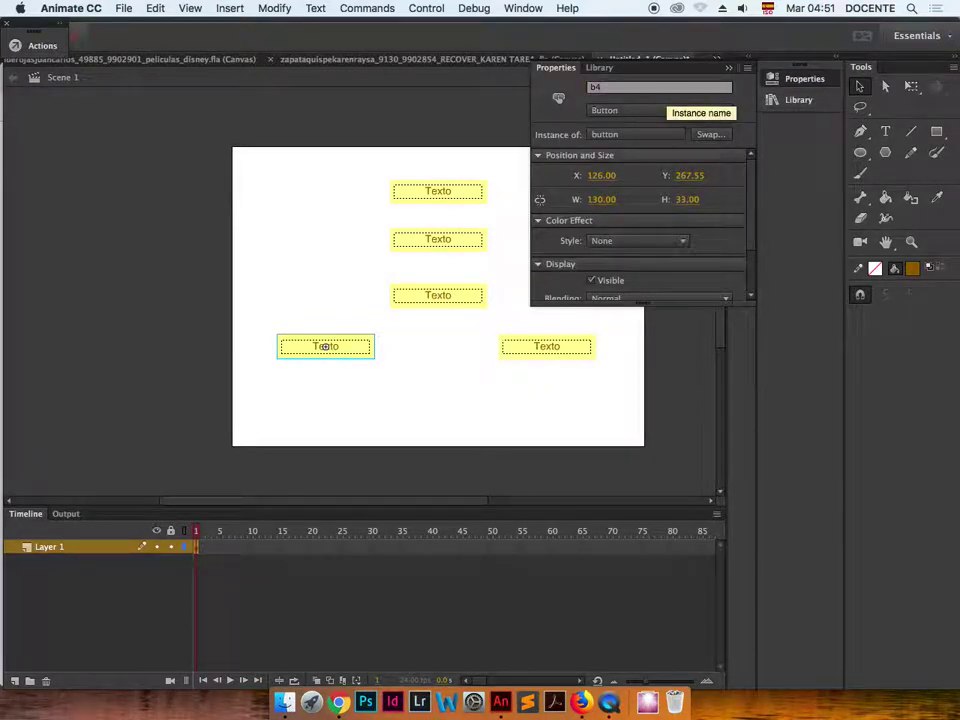
type("b4")
- Give the lower-right button on the stage the instance name b5 and clear the selection
left_click(575, 341)
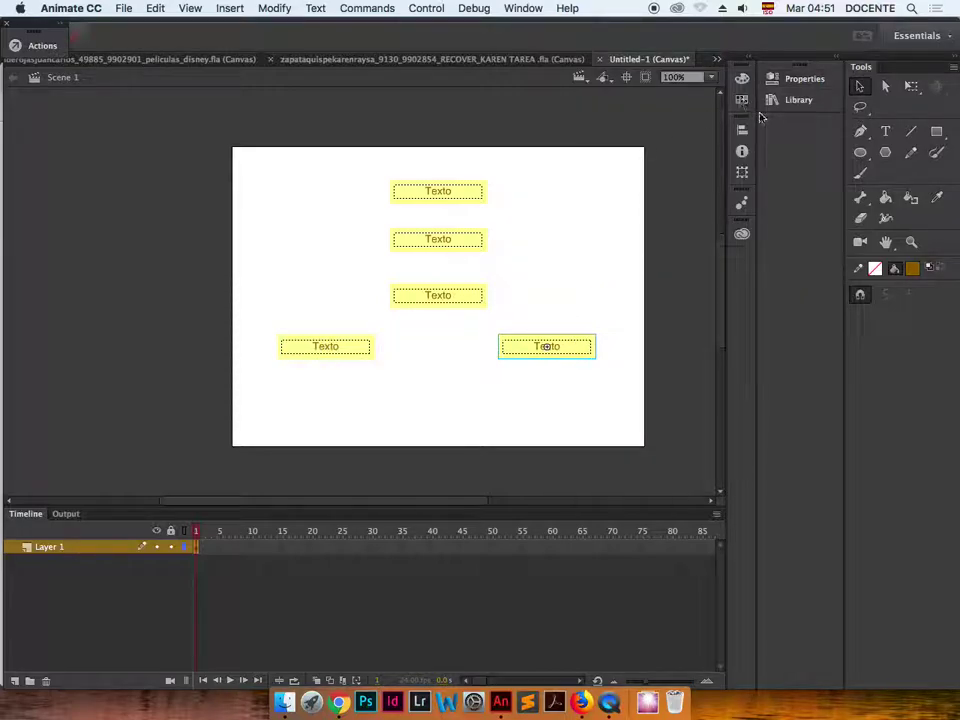
left_click(801, 78)
left_click(657, 88)
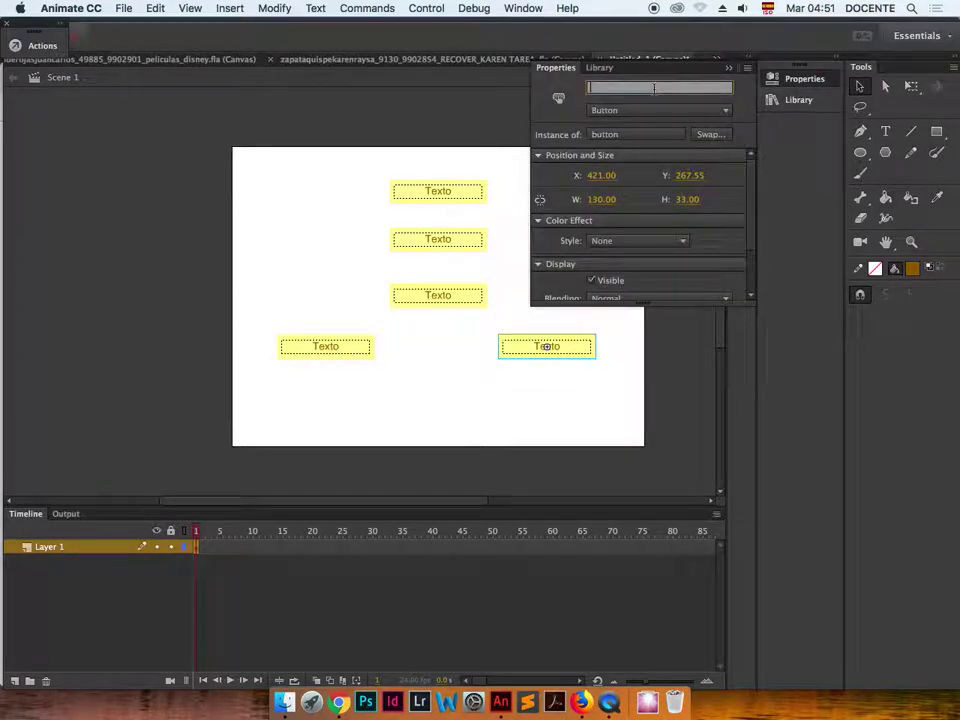
type("b5")
key("Return")
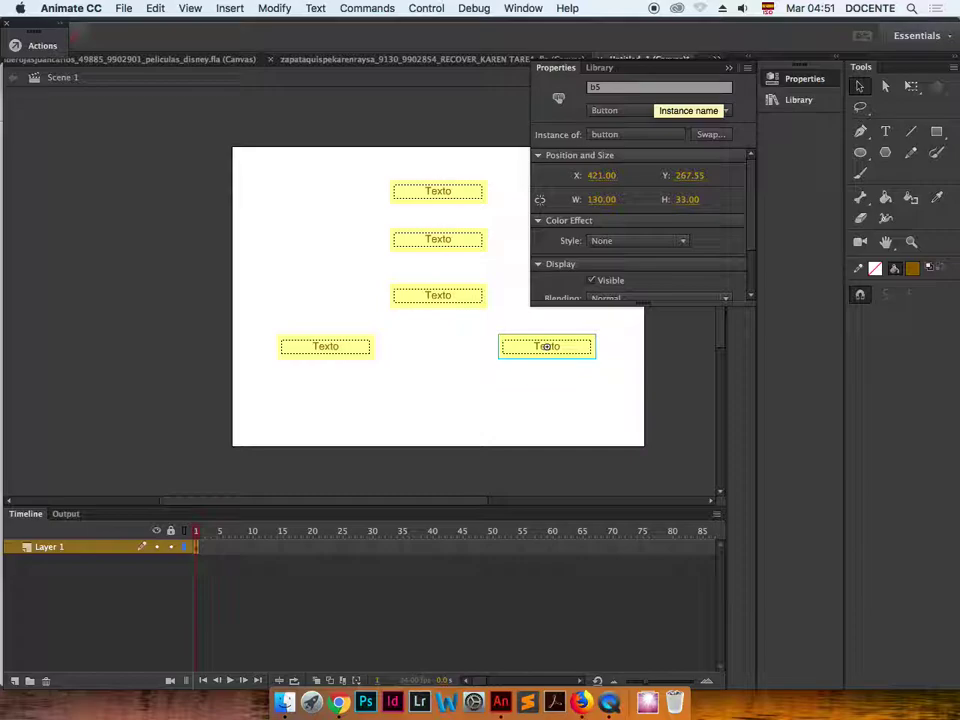
left_click(519, 208)
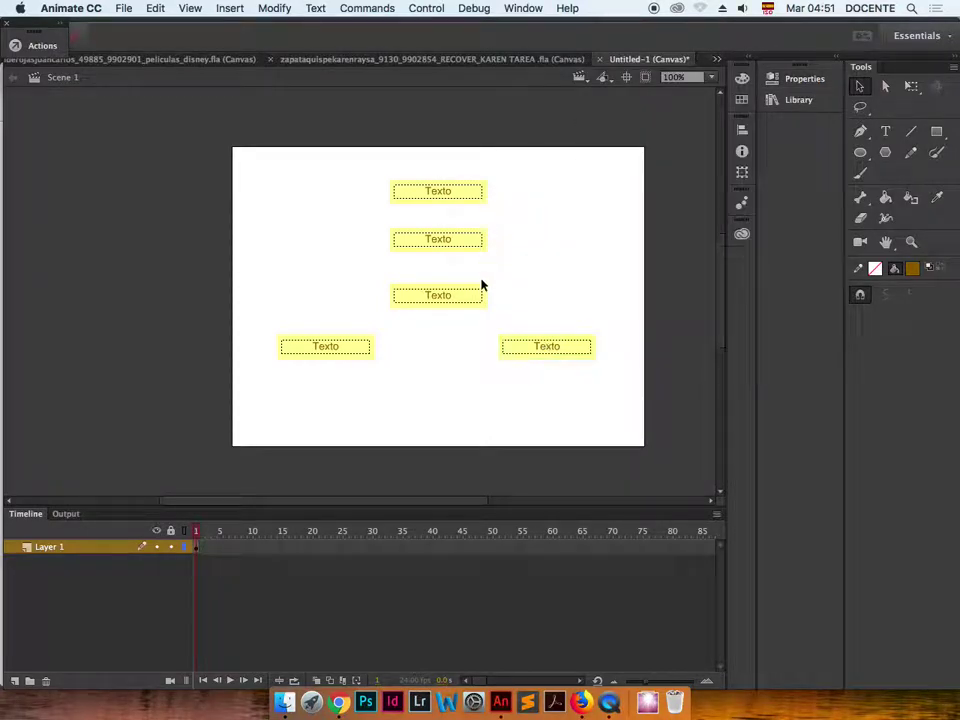
- Select the buttons on the stage and rename the layer that holds them as Botones
left_click(439, 193)
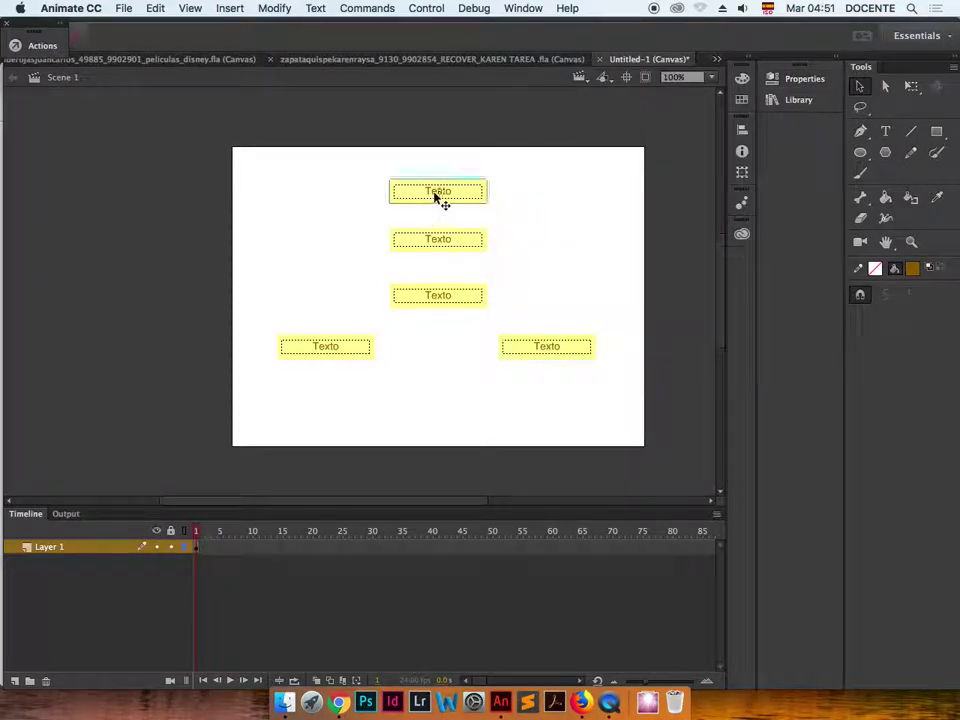
left_click(430, 240)
left_click(418, 298)
left_click(363, 347)
double_click(50, 547)
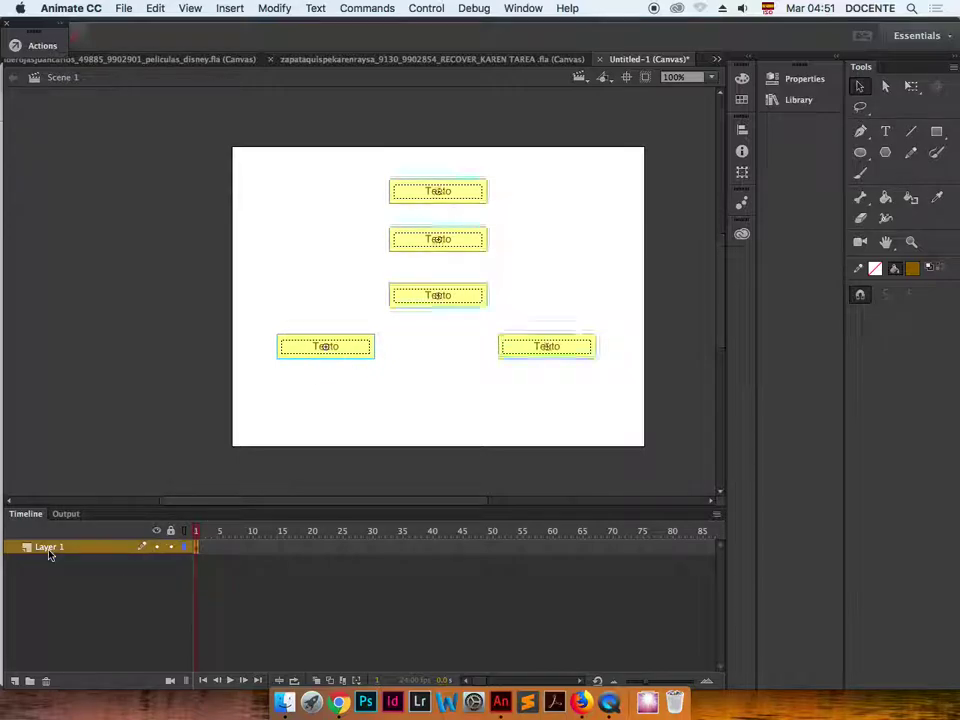
type("Botones")
key("Return")
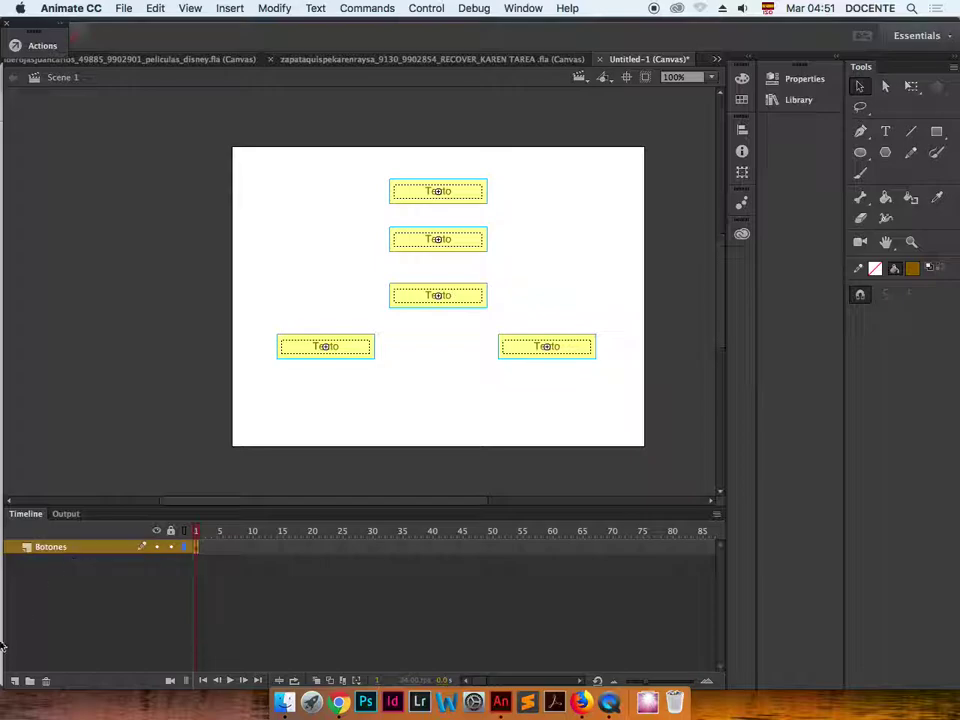
- Add a new layer above Botones and name it Codigos
left_click(16, 681)
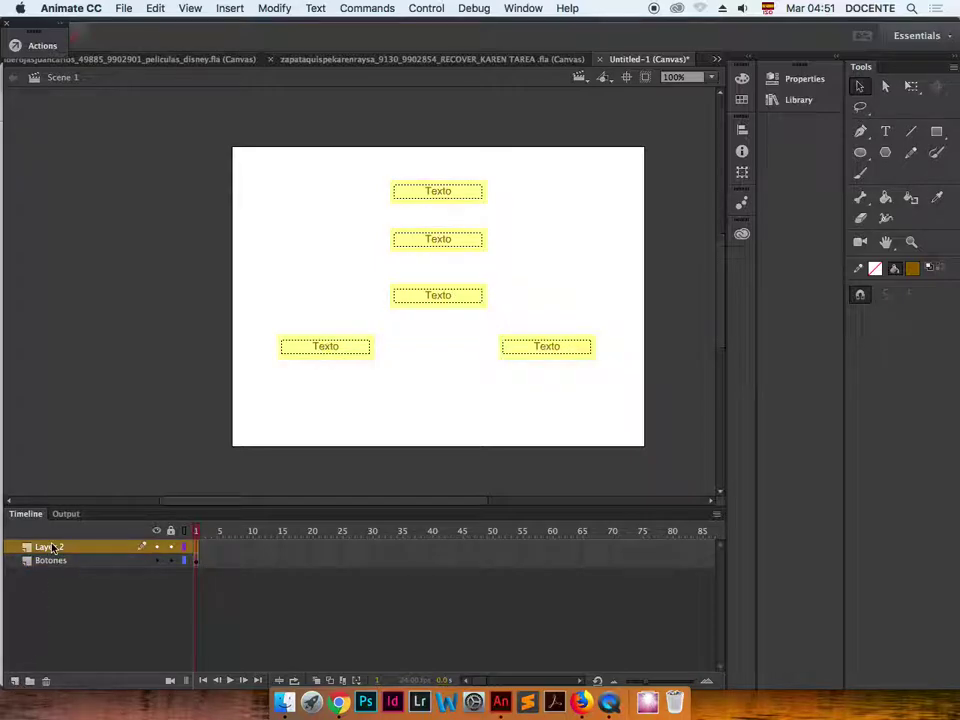
double_click(78, 547)
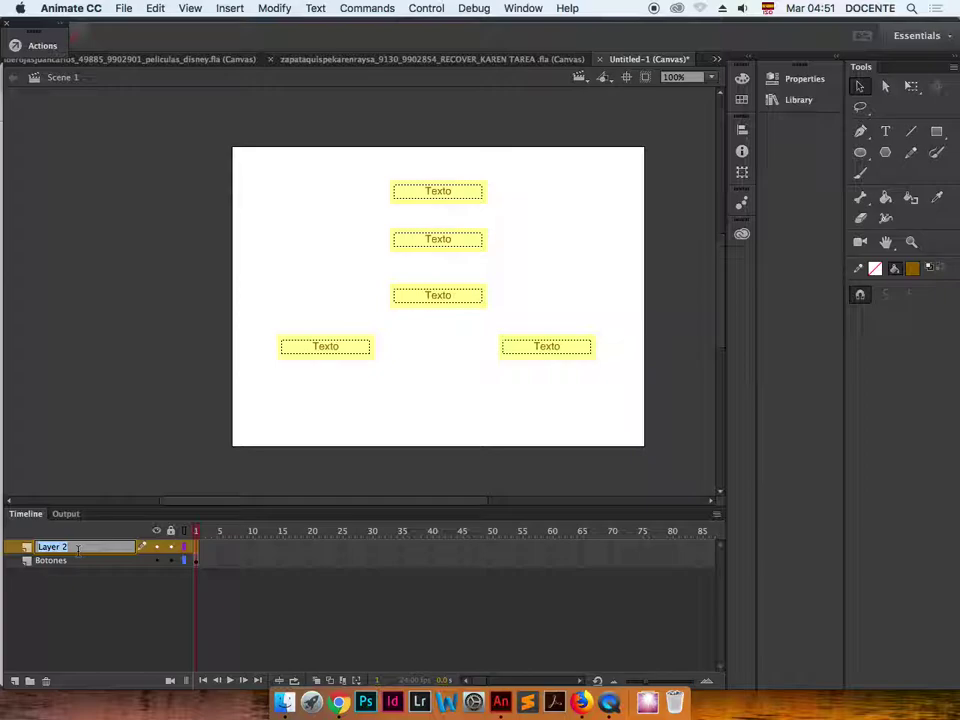
type("Codigos")
key("Return")
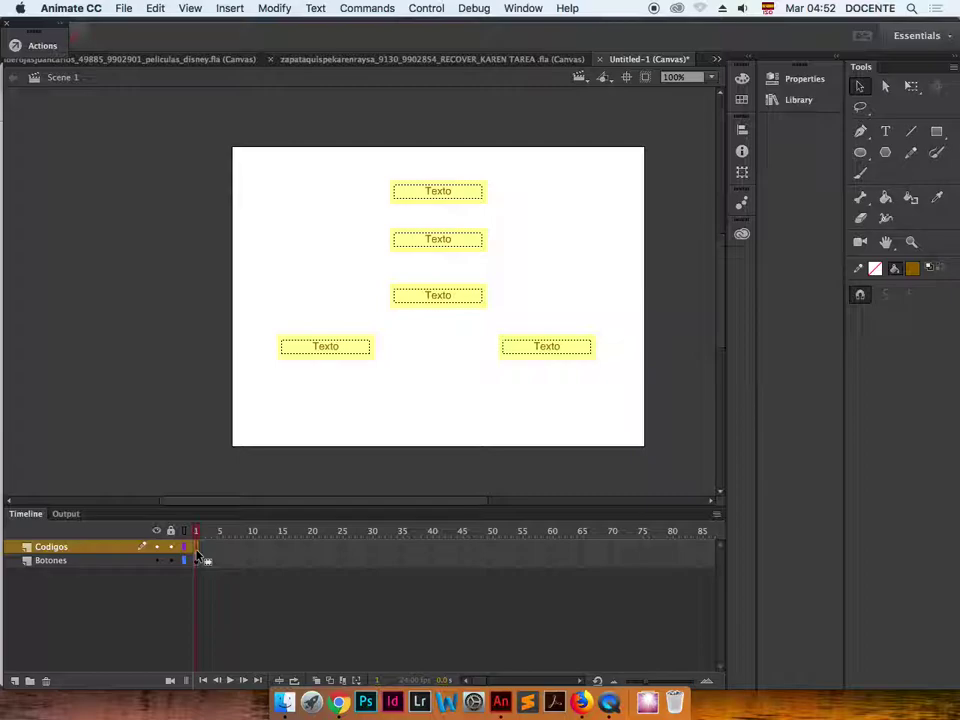
- Open the script of frame 1 on the Codigos layer and declare the variable with "var tl = this;"
key("F9")
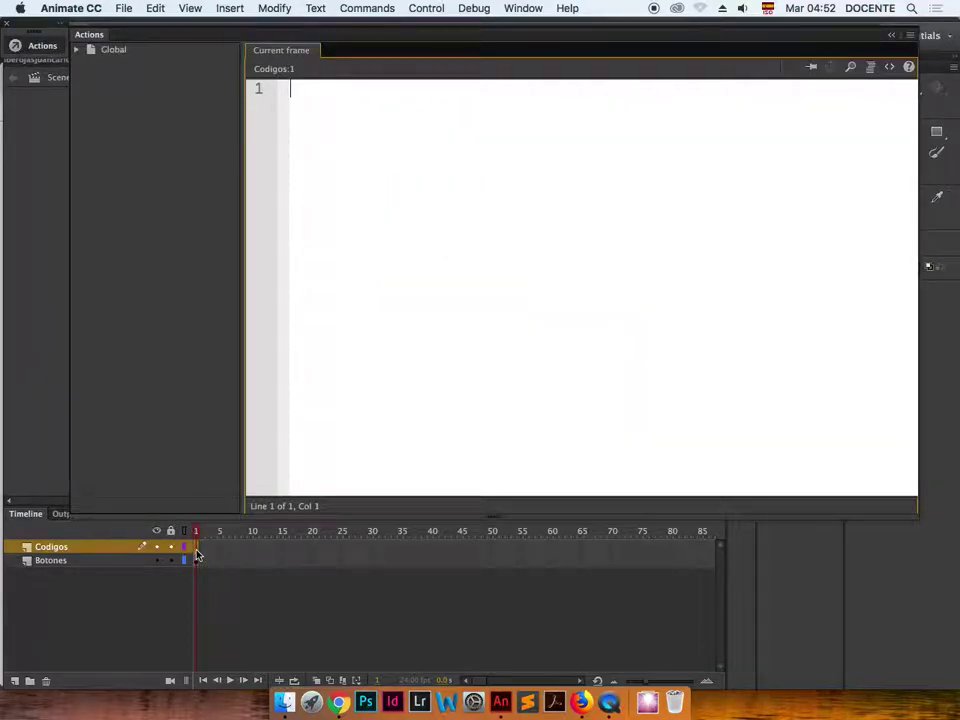
type("var ti")
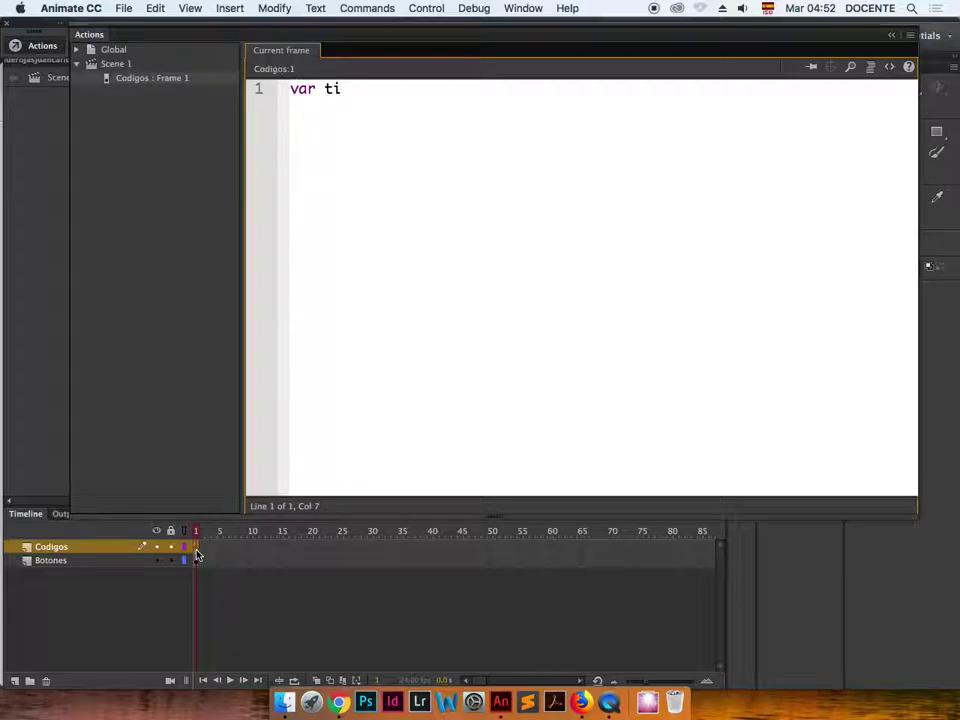
key("BackSpace")
type("l = this;")
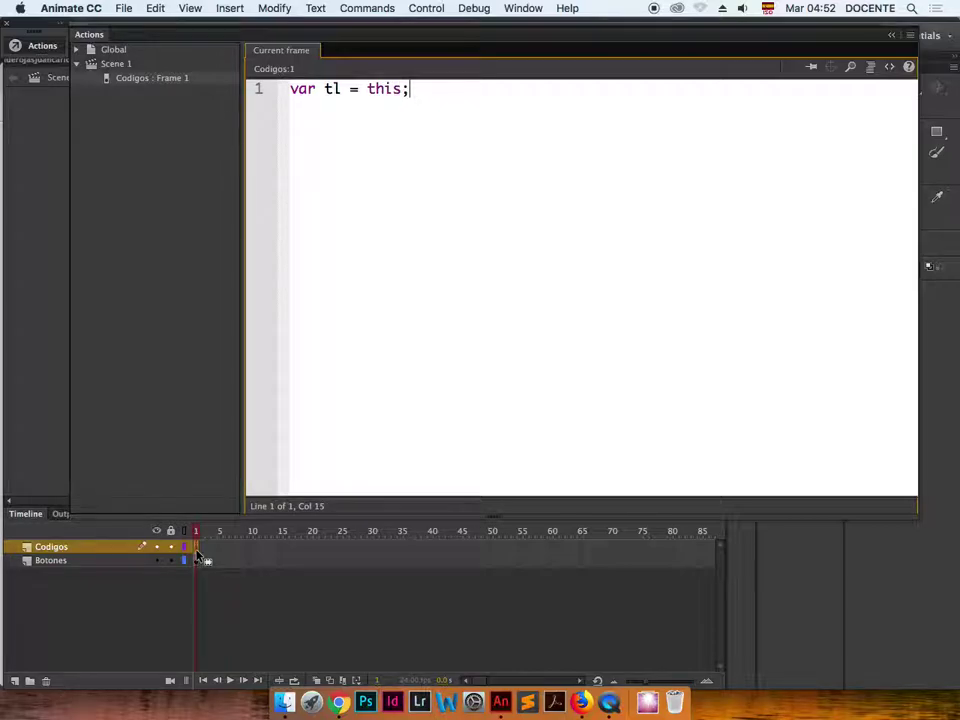
- Leave a blank line and add the statement tl.b1.textito.text="Inicio"; to label the first button
key("Return")
key("Return")
type("tl.")
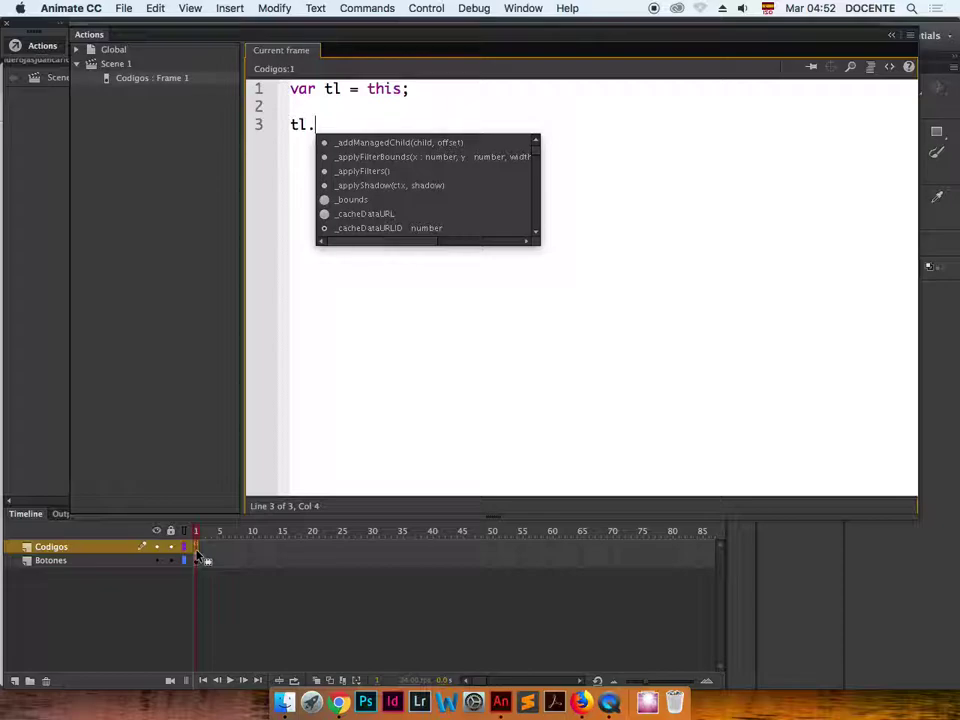
type("b1.textito.text=\"")
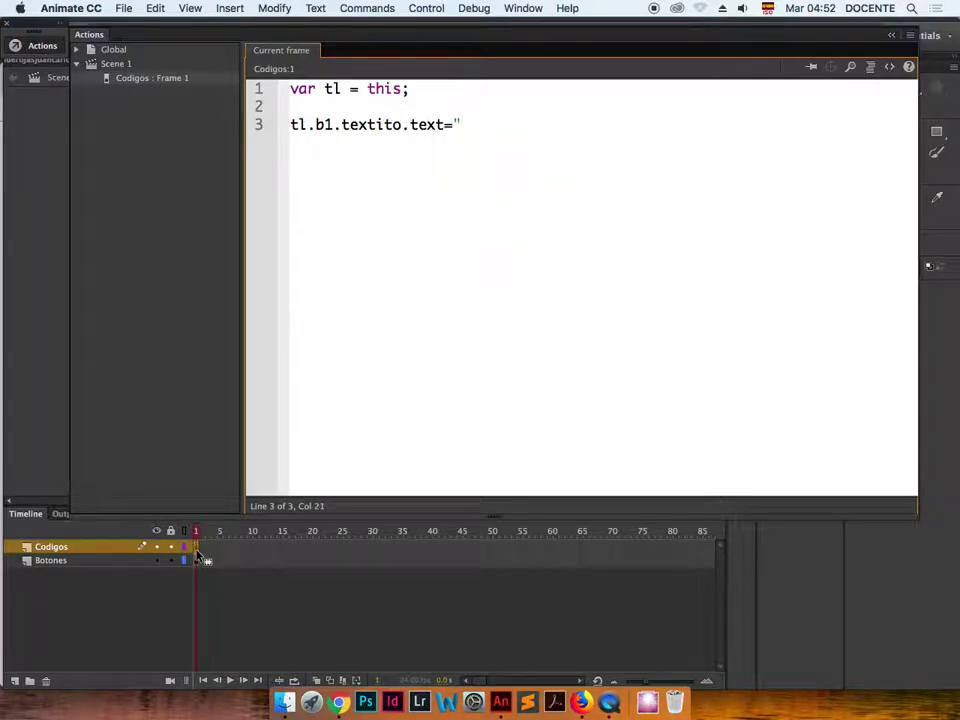
type(";")
type("Inicio")
key("Right")
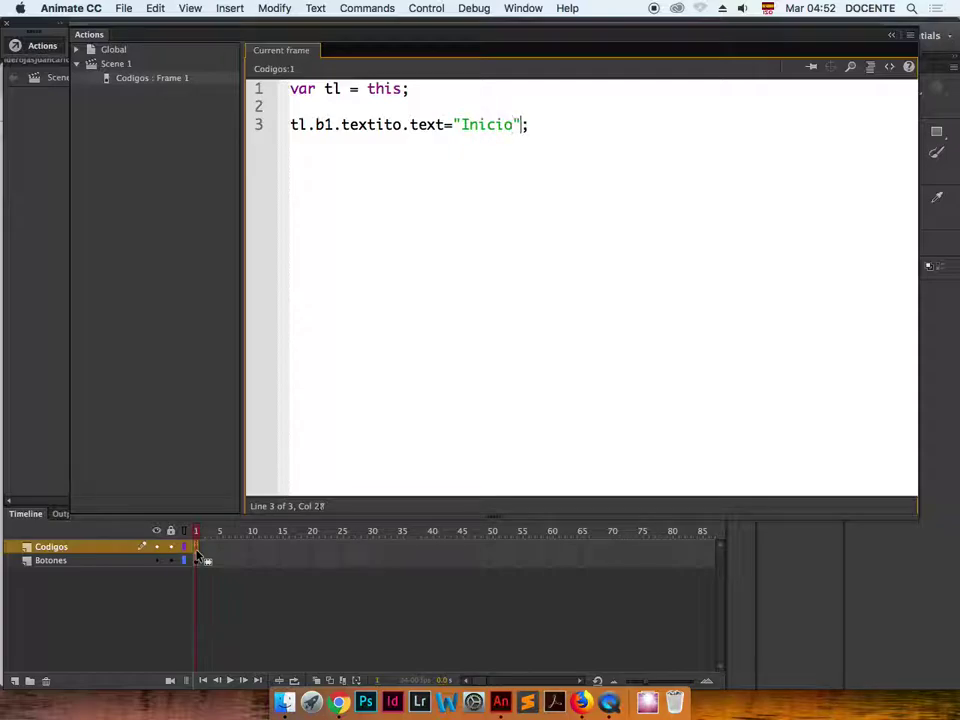
- Duplicate the label statement on line 4 and change the copy to tl.b2.textito.text="Escena 1";
key("shift+Up")
key("shift+Down")
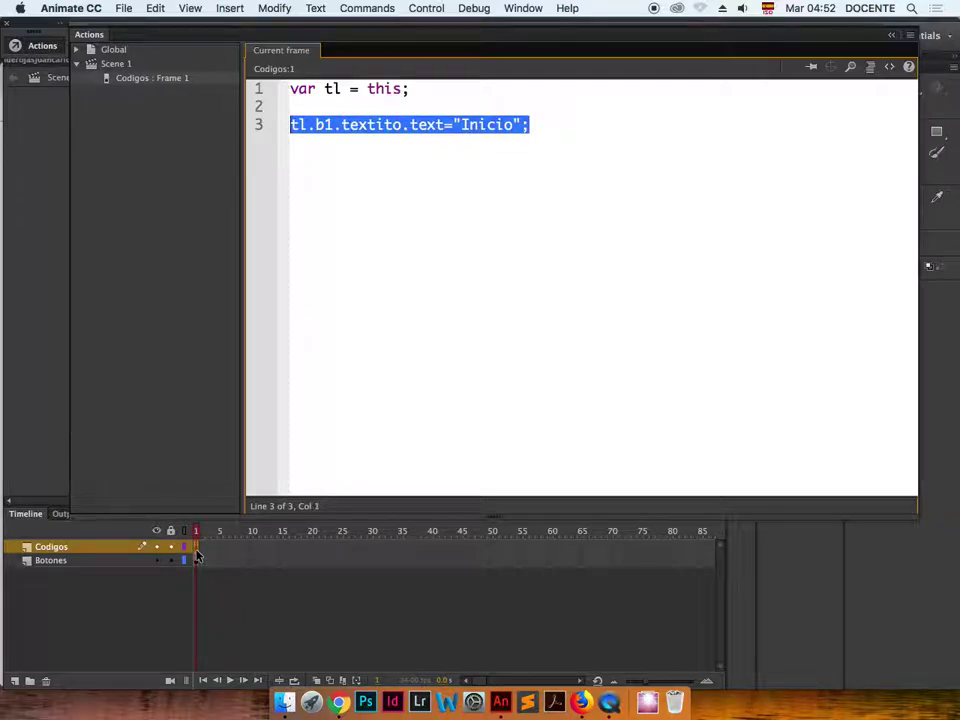
key("ctrl+c")
key("Right")
key("Return")
key("ctrl+v")
key("Left")
key("Left")
key("BackSpace")
key("BackSpace")
key("BackSpace")
key("BackSpace")
key("BackSpace")
key("BackSpace")
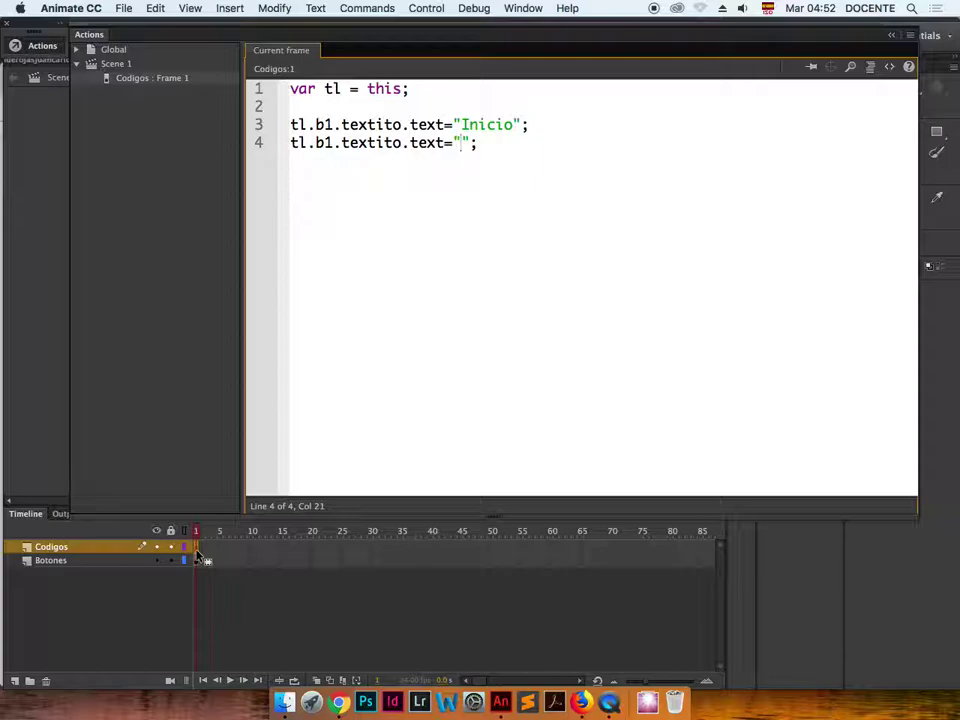
type("Escena 1")
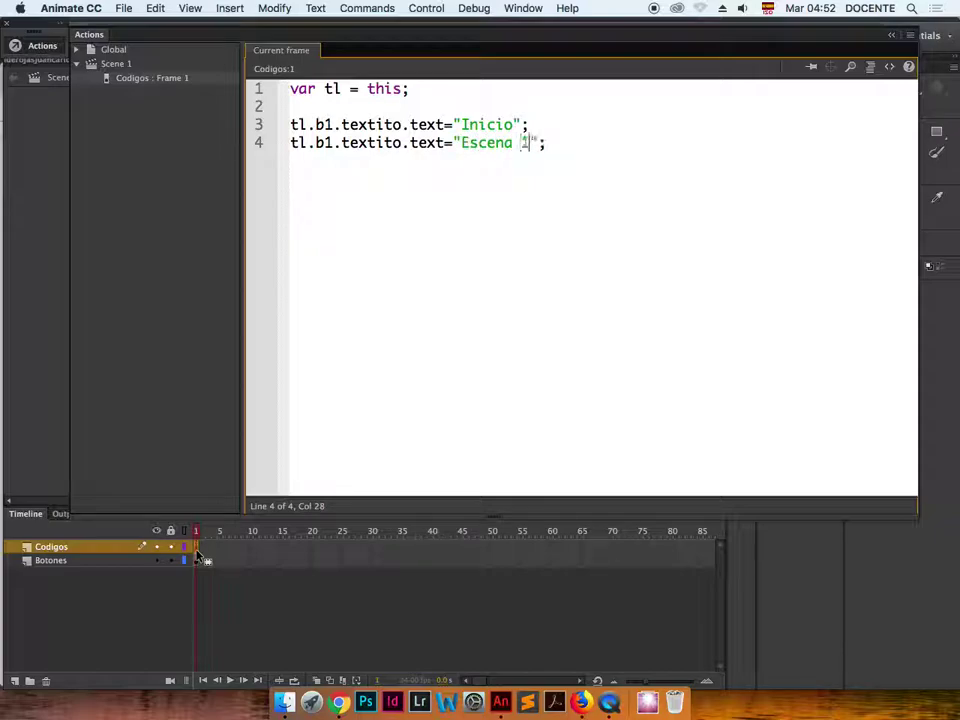
key("Left")
key("Left")
key("Left")
key("Left")
key("Left")
key("Left")
key("Left")
key("Left")
key("Left")
key("Left")
key("Left")
key("Left")
key("Left")
key("Left")
key("Left")
key("Left")
key("Left")
key("Left")
key("Left")
key("Left")
key("Left")
key("Left")
key("Left")
key("End")
- Paste the copied label statement on line 5 and change it to tl.b3.textito.text="Escena 2";
key("Return")
key("super+v")
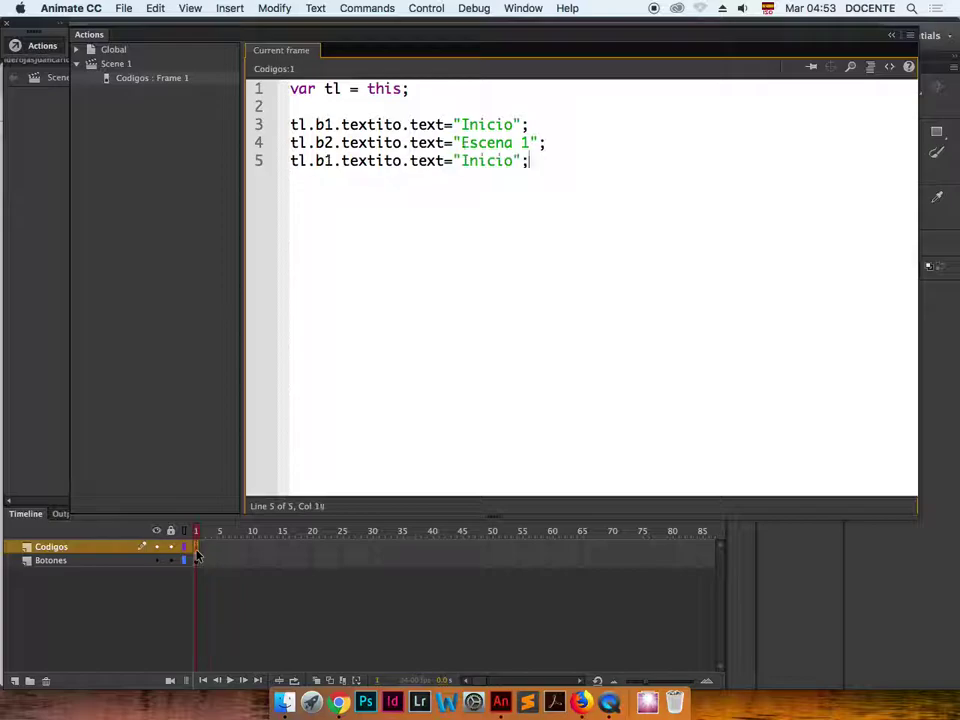
key("Up")
key("Down")
key("Home")
key("Right")
key("Right")
key("Right")
key("Right")
key("Right")
key("BackSpace")
type("3")
key("Right")
key("Right")
key("Right")
key("Right")
key("Right")
key("Right")
key("Right")
key("Right")
key("Right")
key("Right")
key("Right")
key("Right")
key("shift+Right")
key("shift+Right")
key("shift+Right")
key("shift+Right")
key("shift+Right")
key("shift+Right")
key("BackSpace")
type("Escena 2")
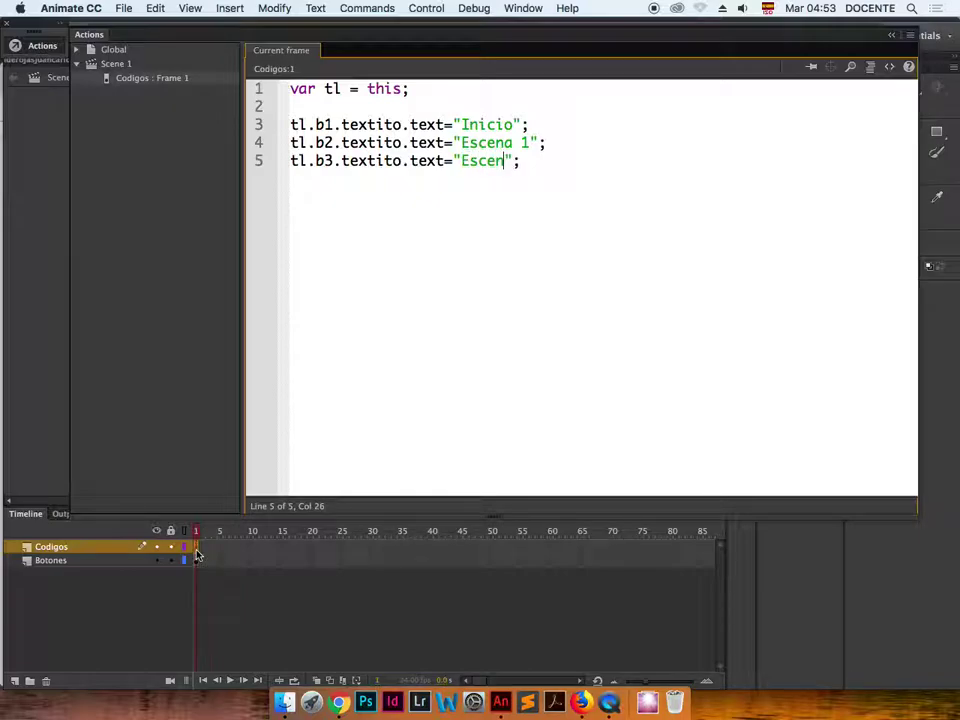
- Replace the label text assigned to b1 on line 3 with "Menú"
key("Up")
key("Up")
key("Left")
key("Left")
key("shift+Left")
key("shift+Left")
key("shift+Left")
key("shift+Left")
key("shift+Left")
key("shift+Left")
type("Men")
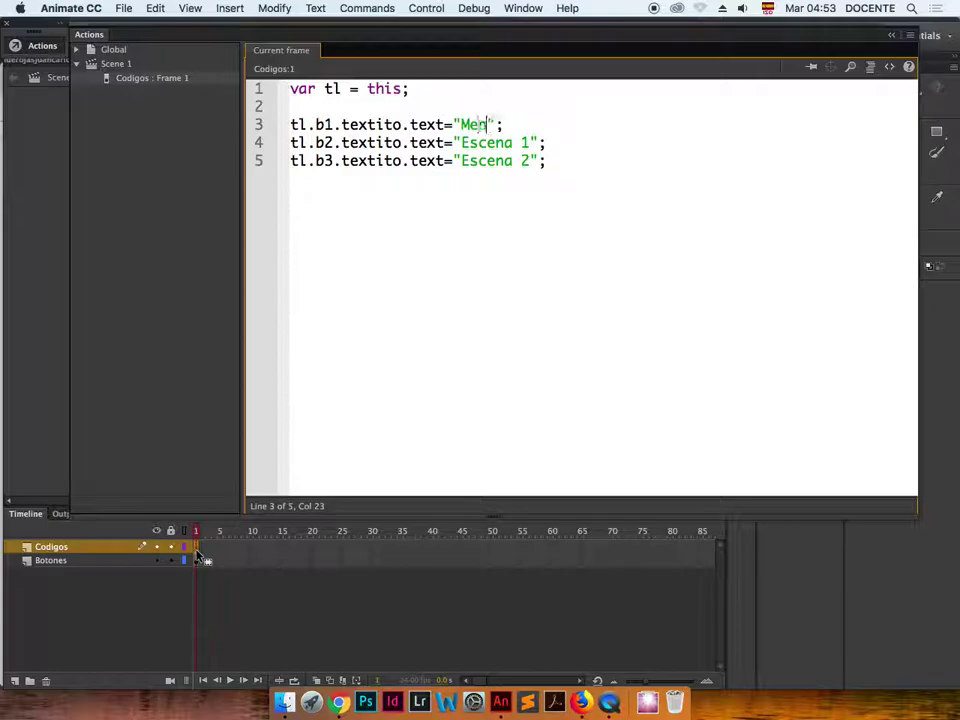
- Paste the copied label statement on line 6 and replace its text with "Anterior"
key("Down")
key("Down")
key("End")
key("Return")
key("super+v")
key("Left")
key("BackSpace")
key("BackSpace")
key("BackSpace")
key("BackSpace")
key("BackSpace")
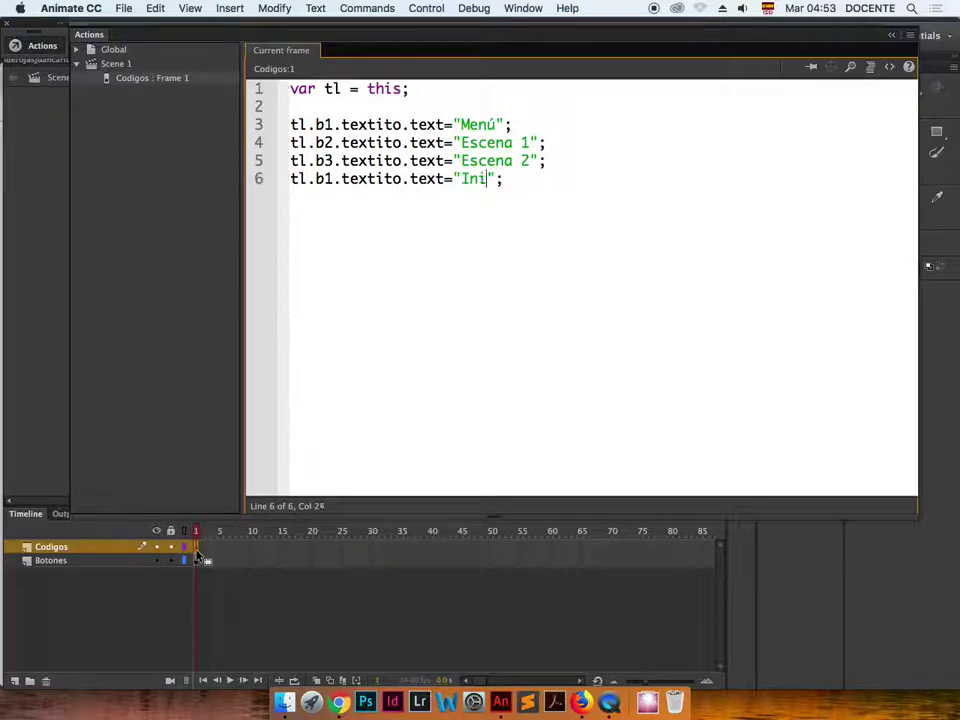
key("BackSpace")
type("Anterior")
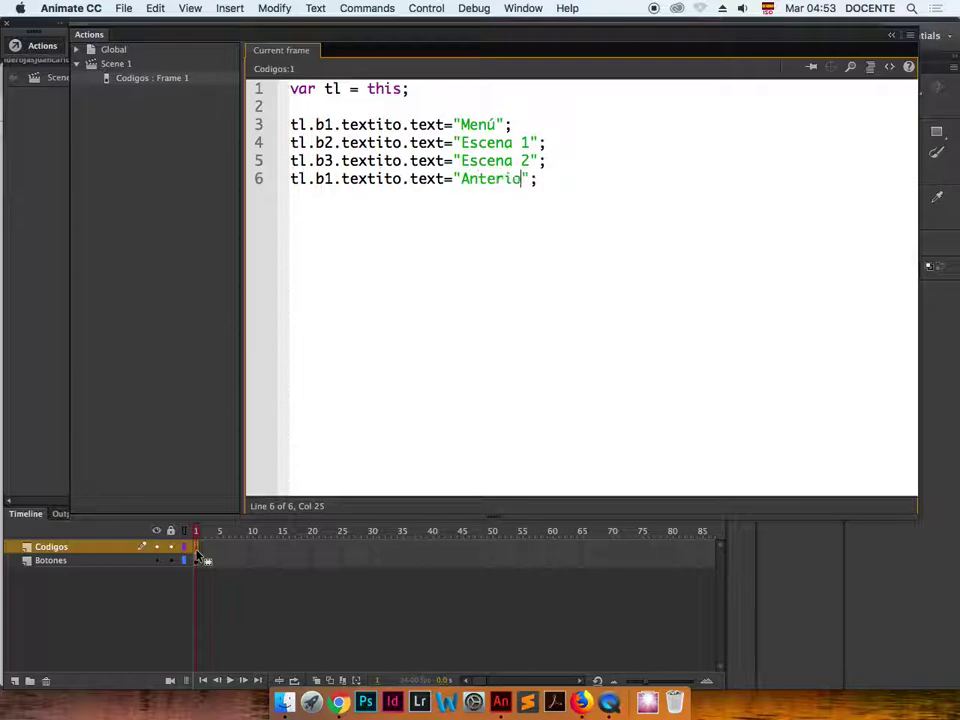
- Change the button instance referenced on line 6 to b4
key("Left")
key("Left")
key("Left")
key("Left")
key("Left")
key("Left")
key("Left")
key("Left")
key("Left")
key("Left")
key("Left")
key("BackSpace")
type("3")
key("BackSpace")
type("4")
- Paste the label statement on line 7 and replace its text with "Siguiente"
key("End")
key("Return")
key("super+v")
key("Left")
key("Left")
key("shift+Left")
key("shift+Left")
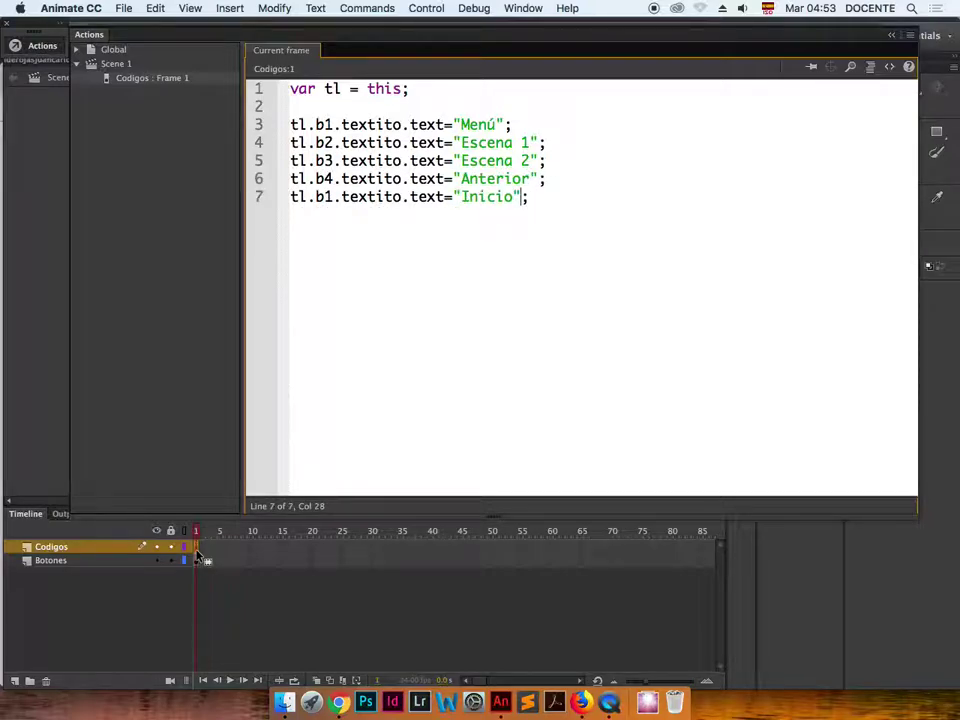
key("shift+Left")
key("shift+Left")
key("shift+Left")
key("shift+Left")
type("Siguiente")
- Change the button instance referenced on line 7 to b5
key("Left")
key("Left")
key("Left")
key("Left")
key("Left")
key("Left")
key("Left")
key("Left")
key("Left")
key("Left")
key("Left")
key("Left")
key("Left")
key("Left")
key("Left")
key("Left")
key("Left")
key("Left")
key("Left")
key("Left")
key("Left")
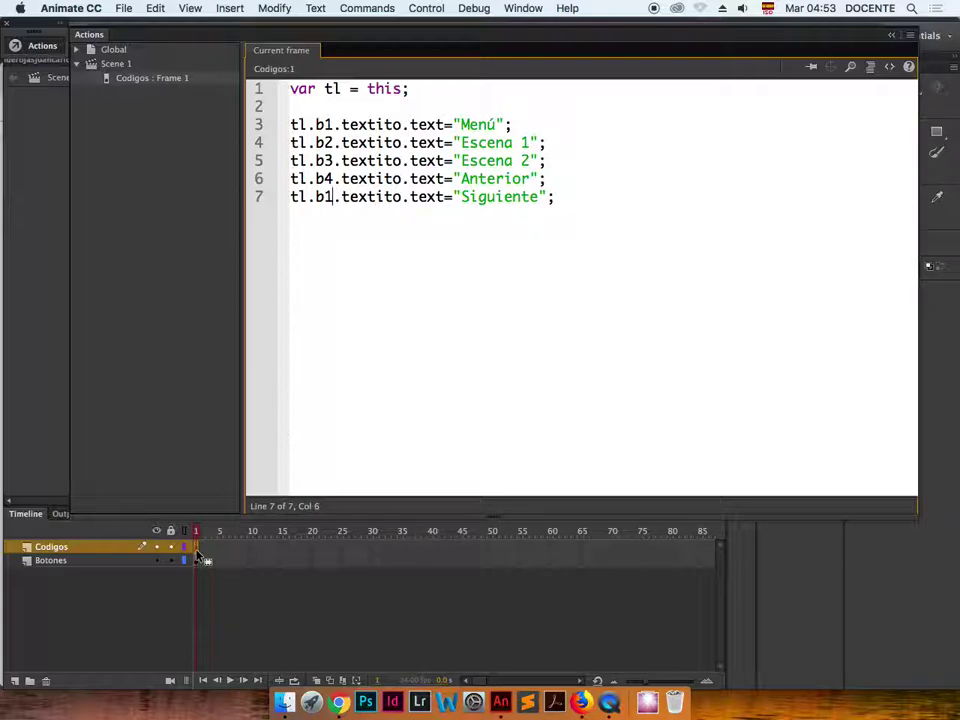
key("BackSpace")
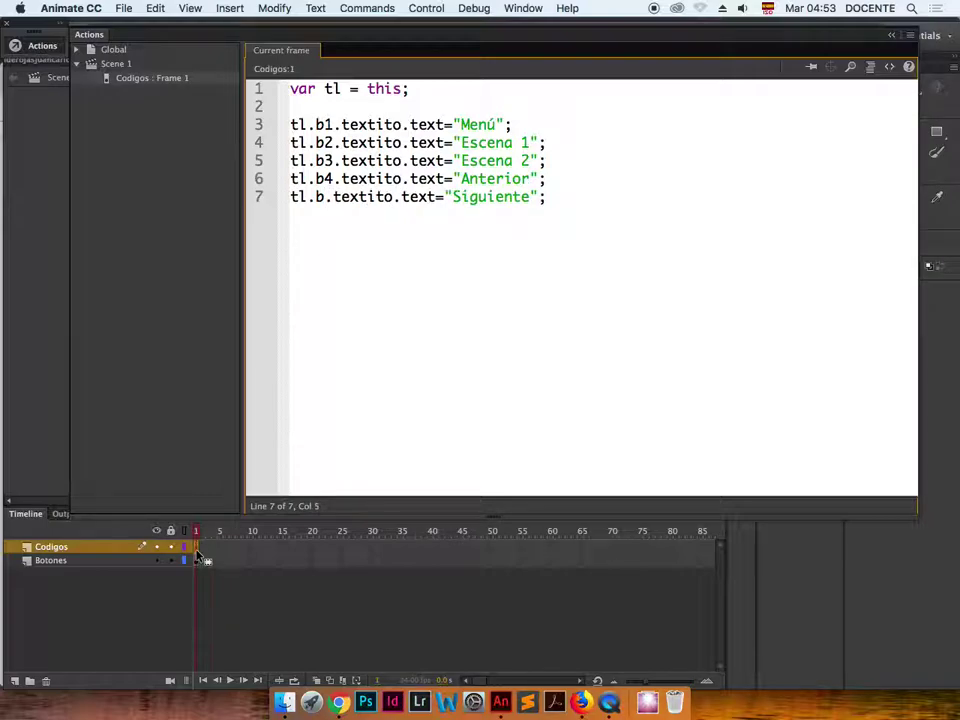
type("5")
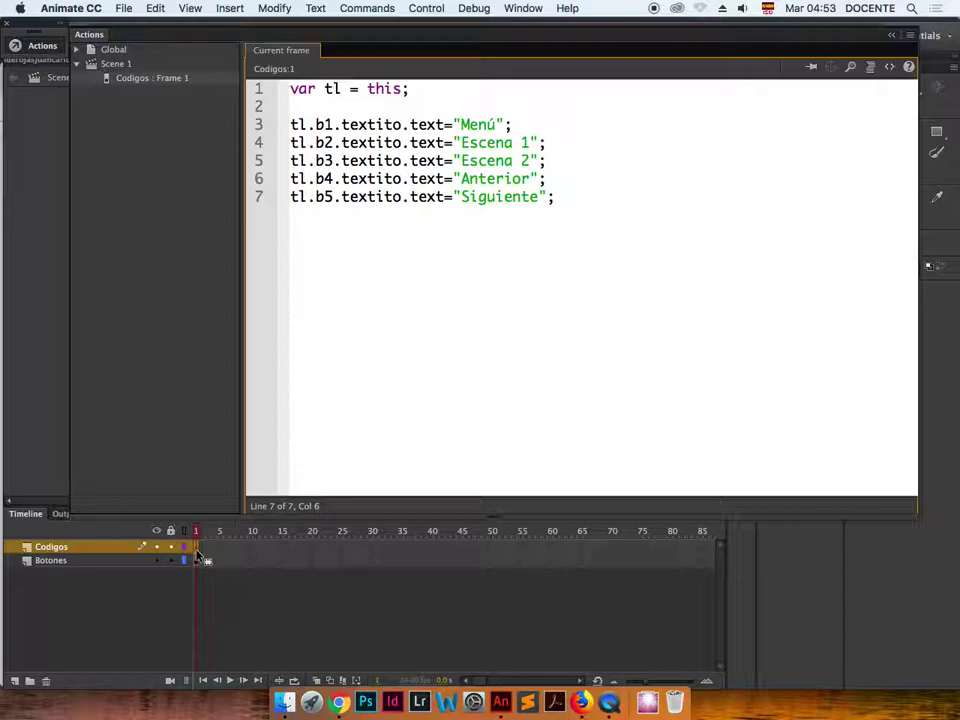
- Test the movie in the browser to check the five button labels, and return to Animate
key("super+Return")
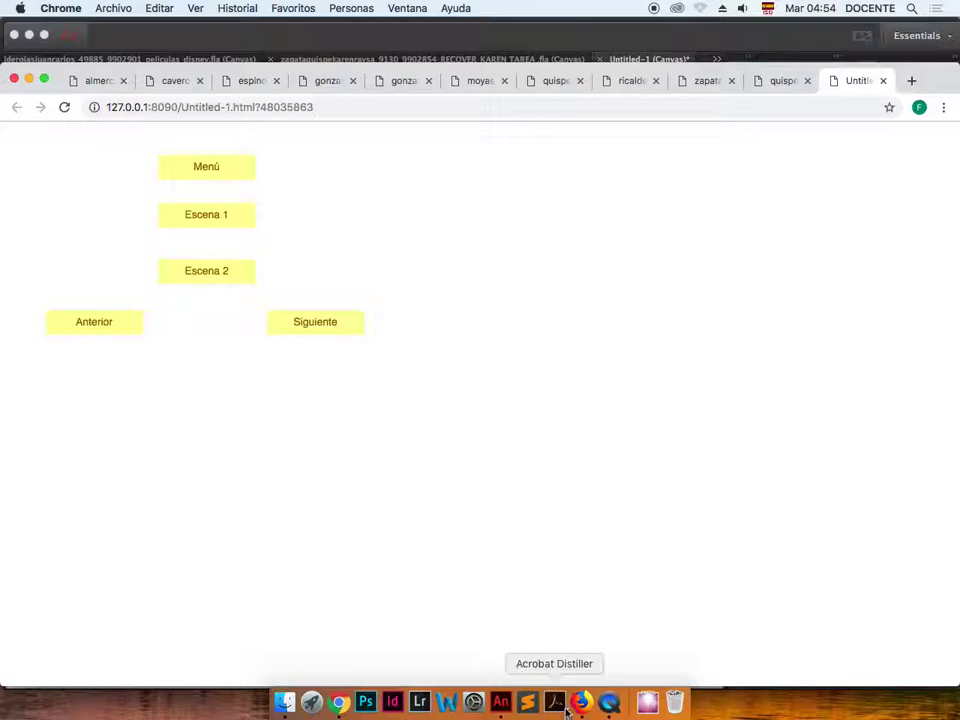
left_click(501, 703)
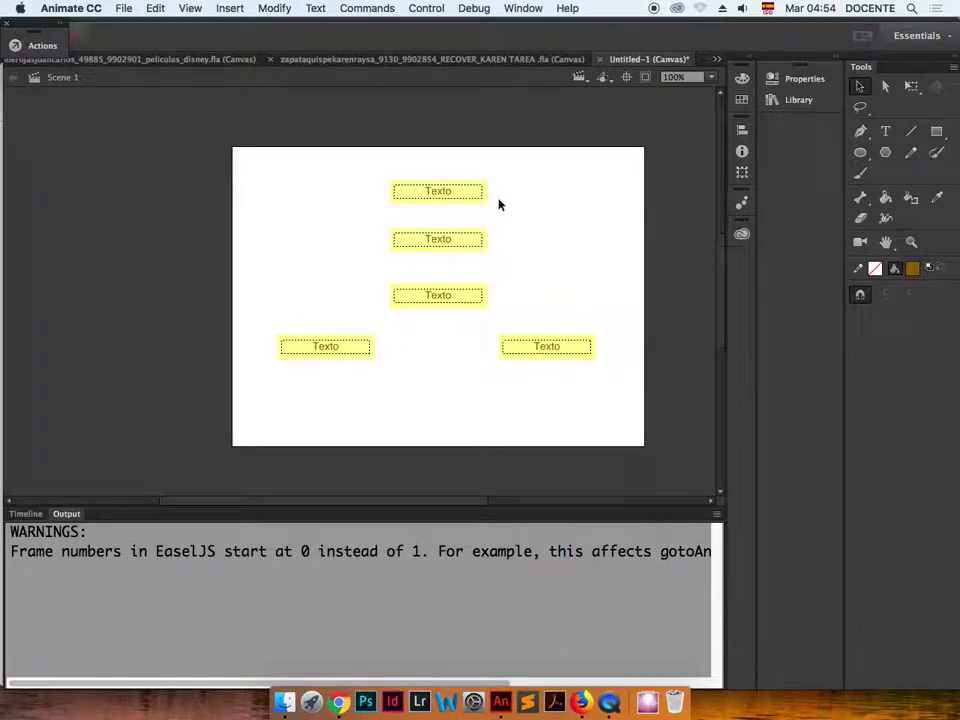
- Open the top button's symbol for in-place editing and deselect its text field
double_click(396, 199)
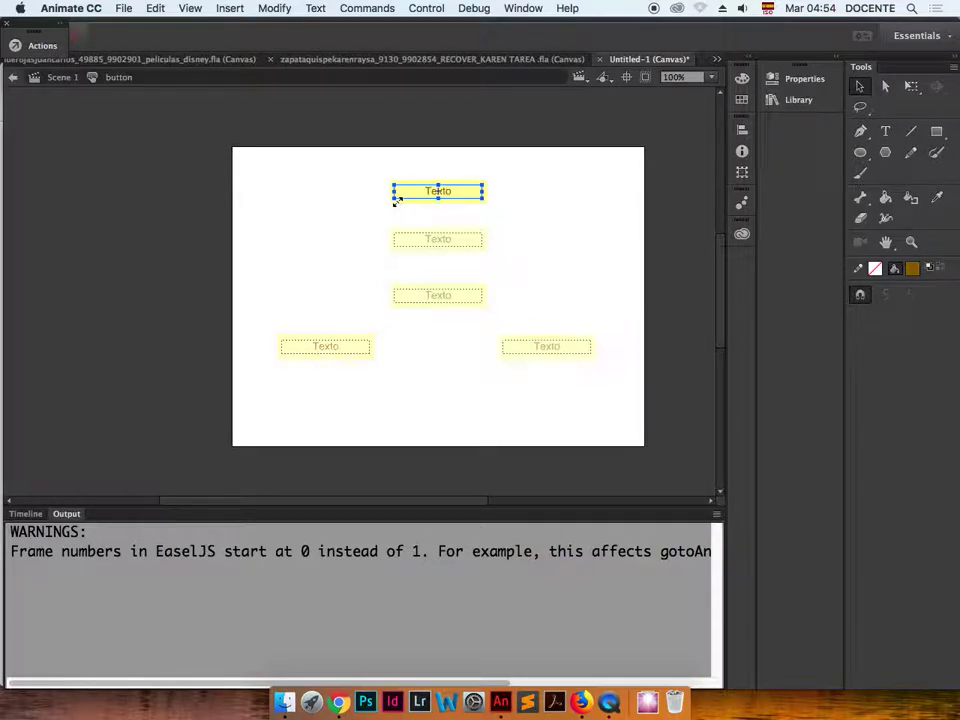
scroll(437, 205, "up", 5)
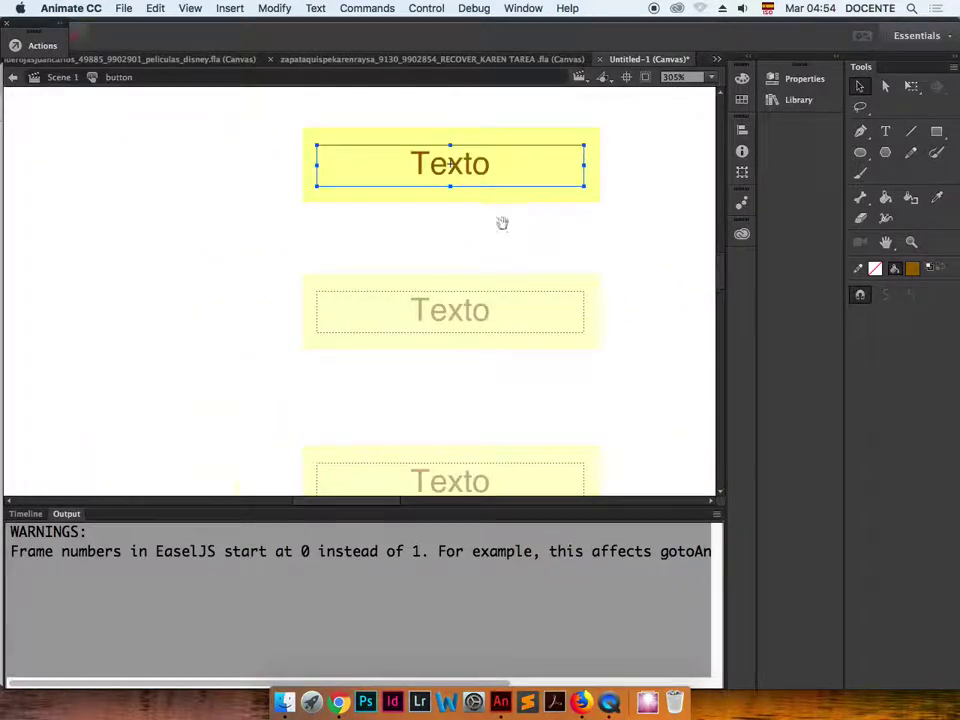
left_click_drag(503, 222, 364, 294)
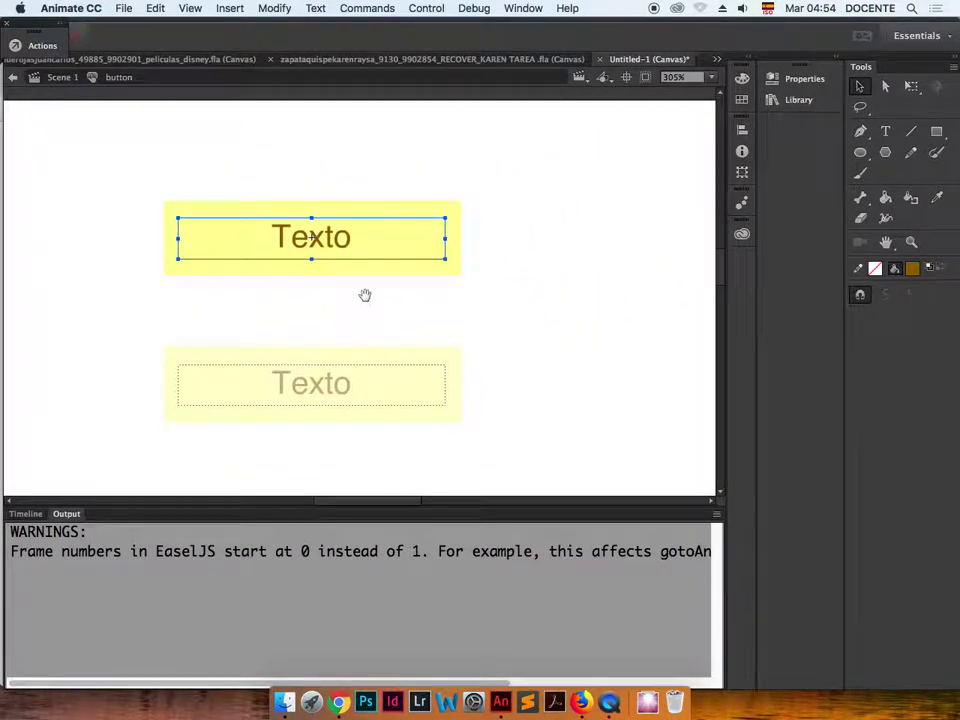
left_click(459, 221)
left_click(605, 212)
- Draw two overlapping circles at each end of the rectangle with the Oval tool, filled in the same pale yellow, forming a bone
left_click(859, 154)
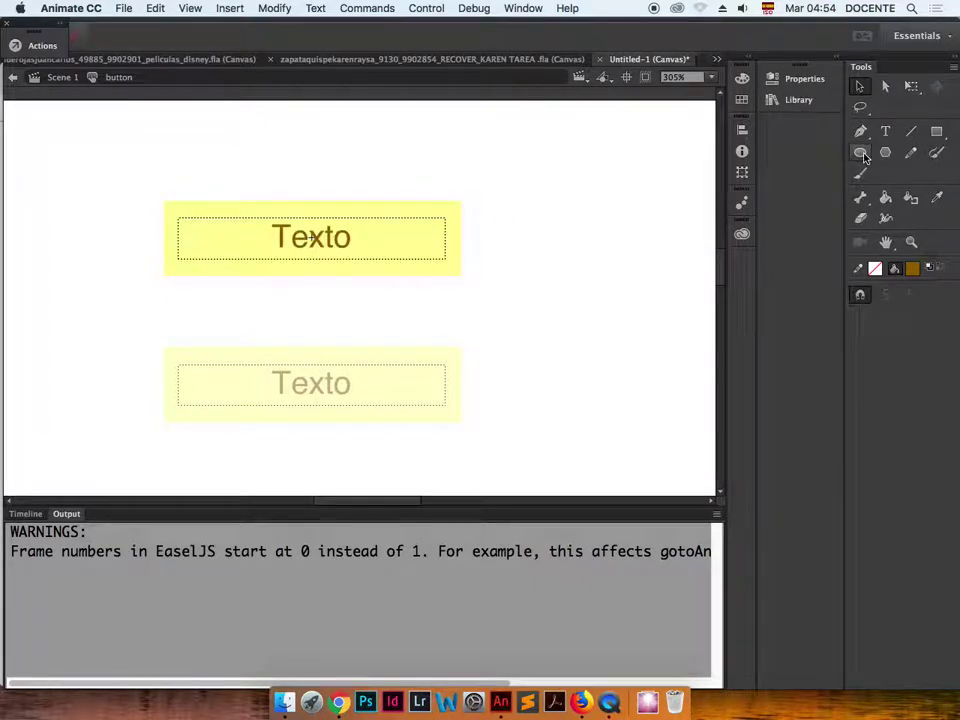
left_click(911, 270)
left_click(452, 224)
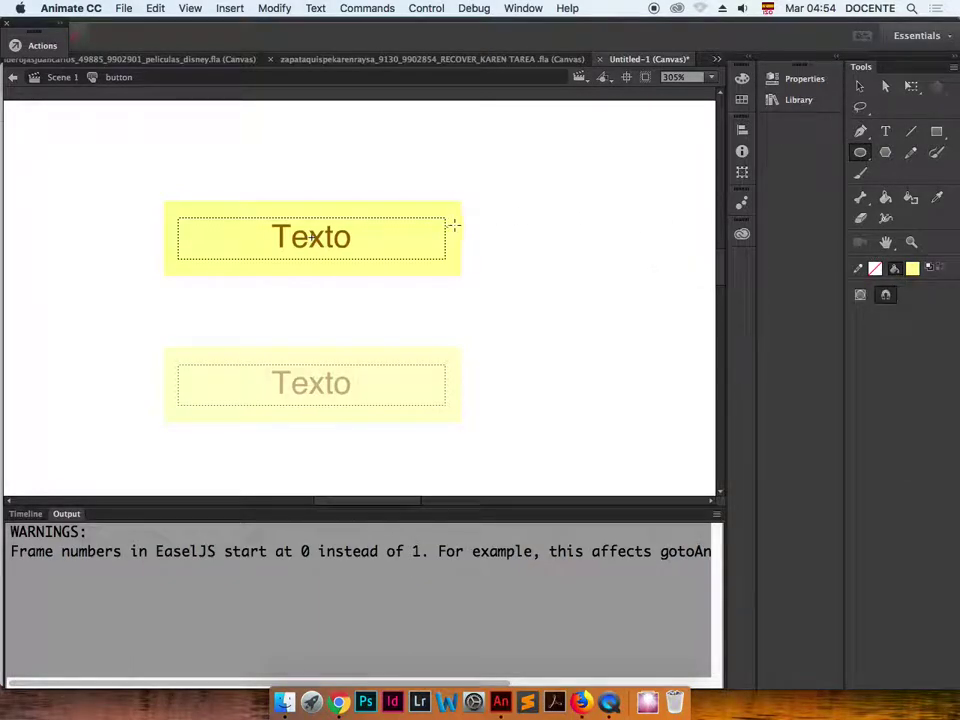
mouse_move(442, 185)
left_mouse_down()
mouse_move(516, 240)
mouse_move(449, 170)
mouse_move(512, 229)
mouse_move(514, 289)
left_mouse_up()
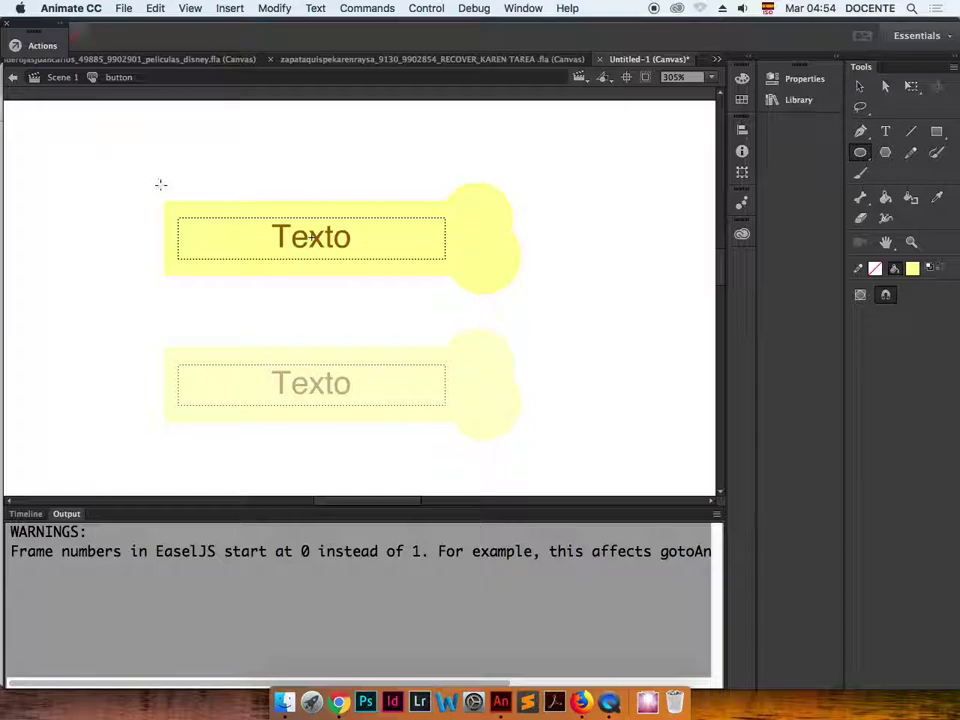
mouse_move(113, 178)
left_mouse_down()
mouse_move(170, 237)
mouse_move(185, 289)
left_mouse_up()
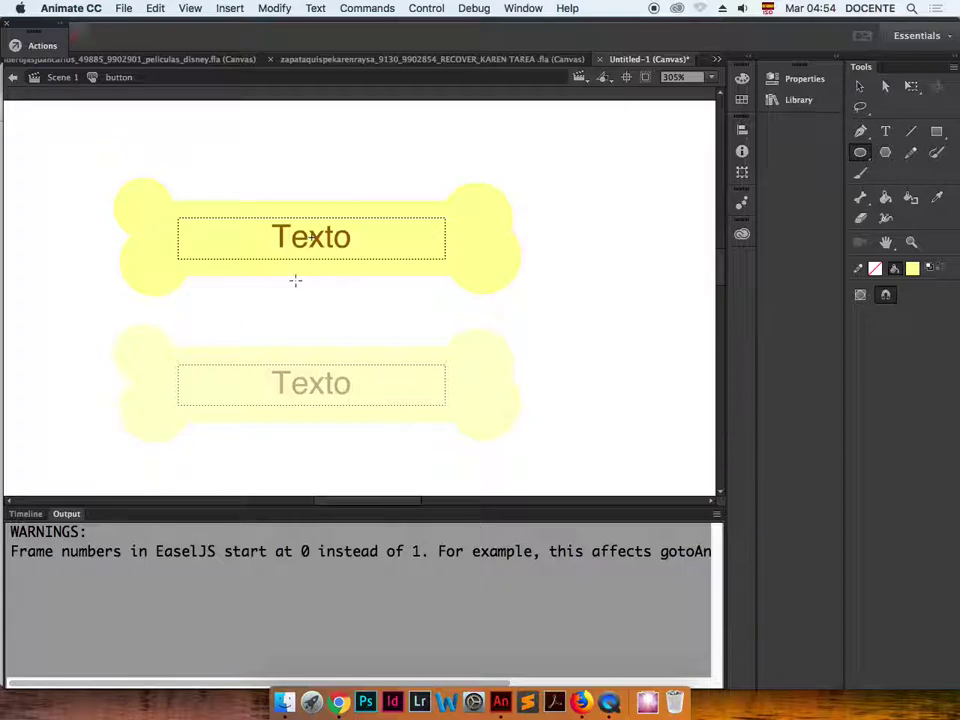
- Select the merged bone shape and examine its fill and stroke properties
key("v")
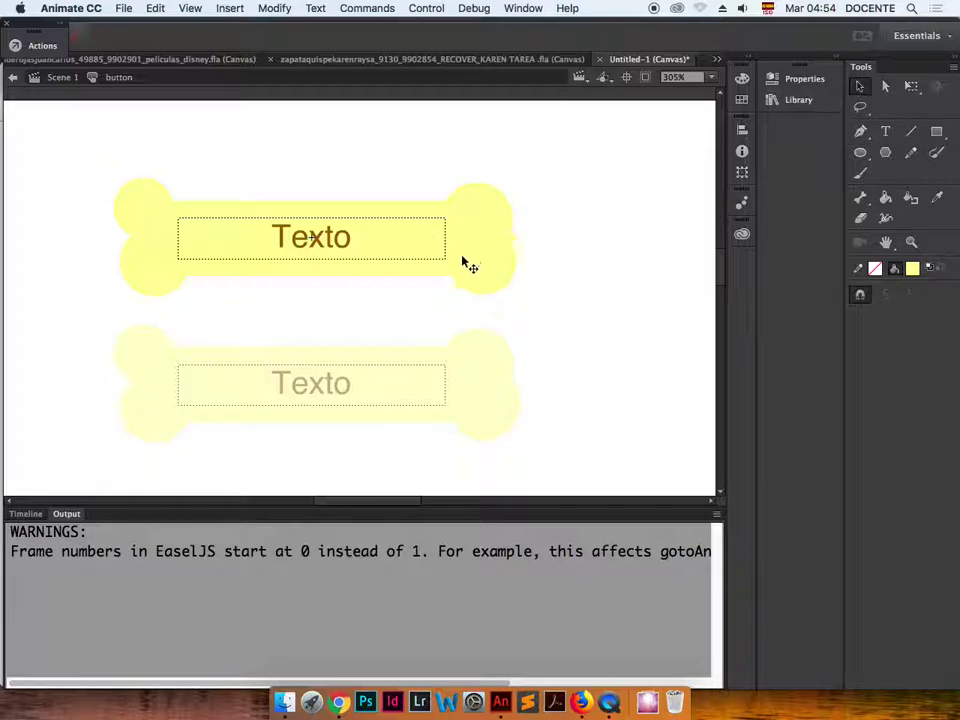
left_click(463, 270)
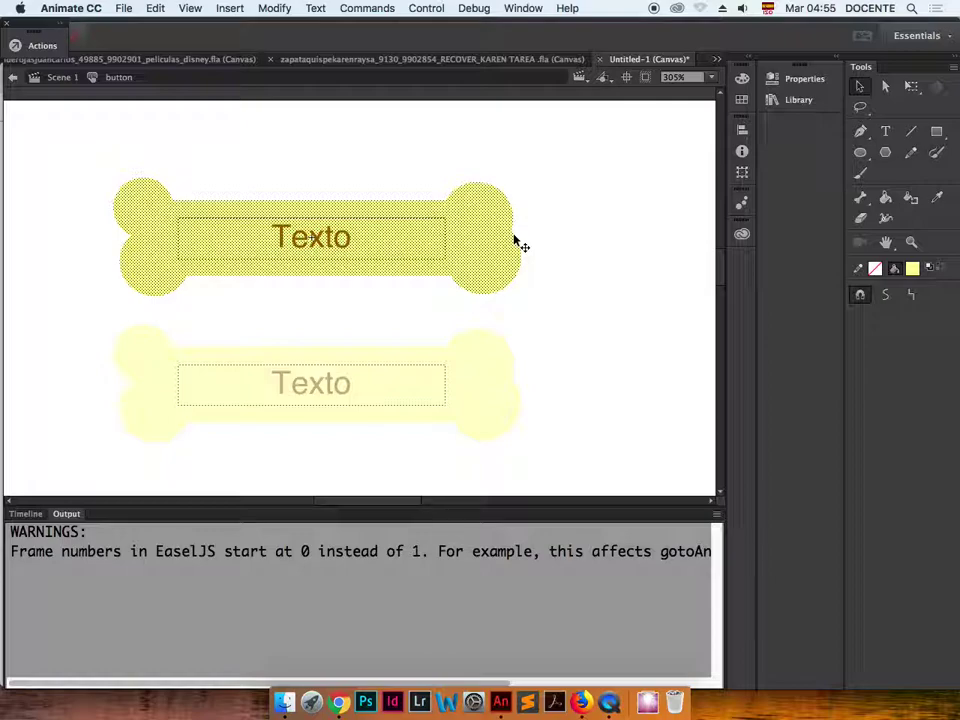
left_click(540, 237)
left_click(497, 266)
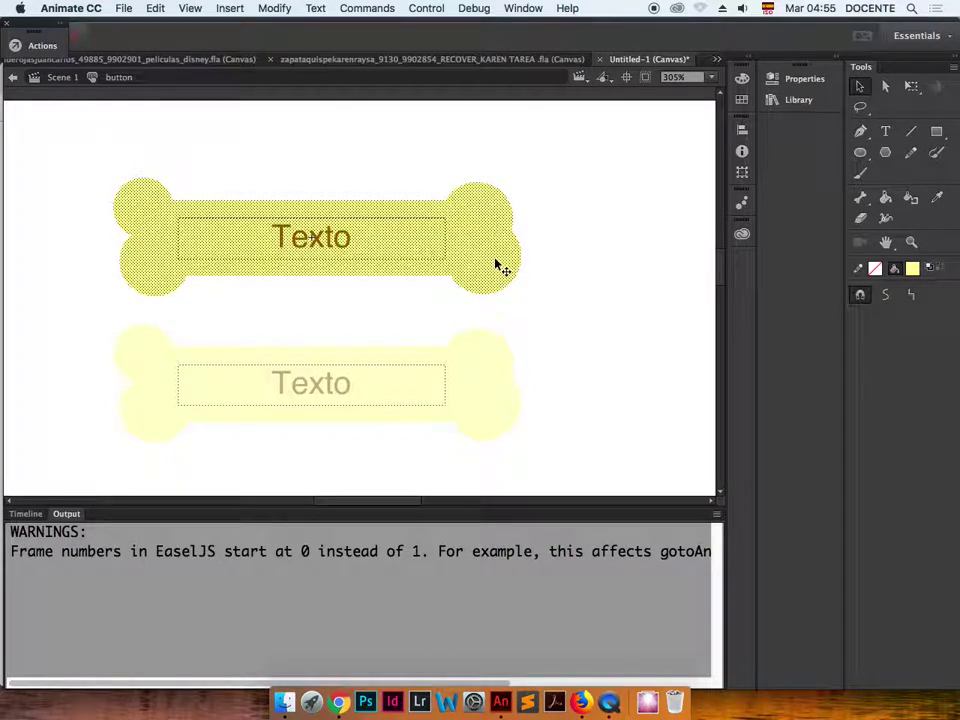
left_click(546, 236)
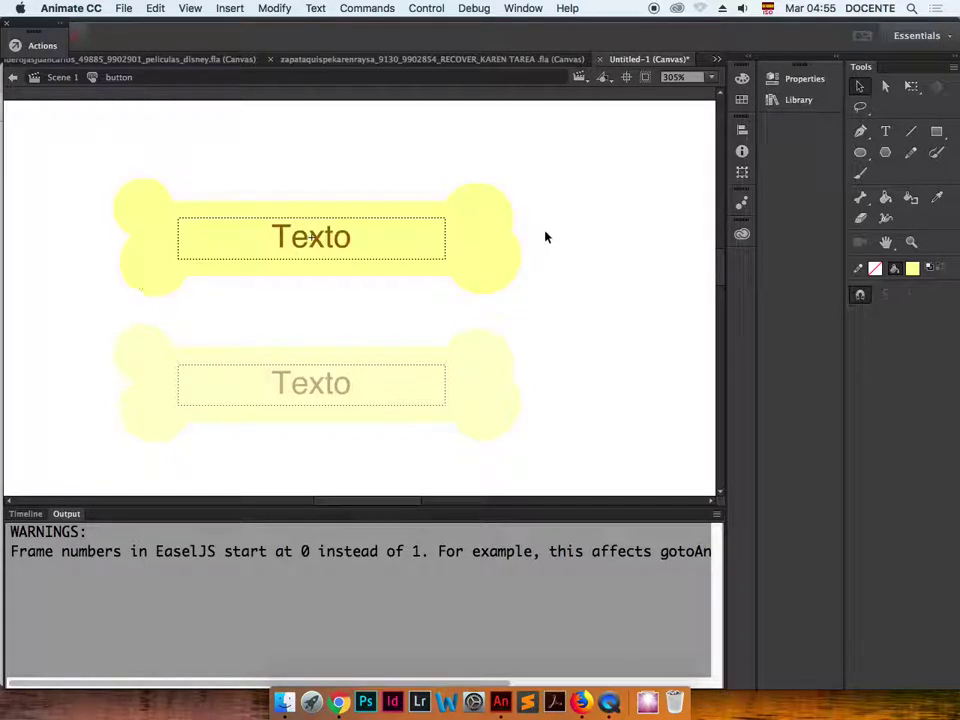
left_click(500, 262)
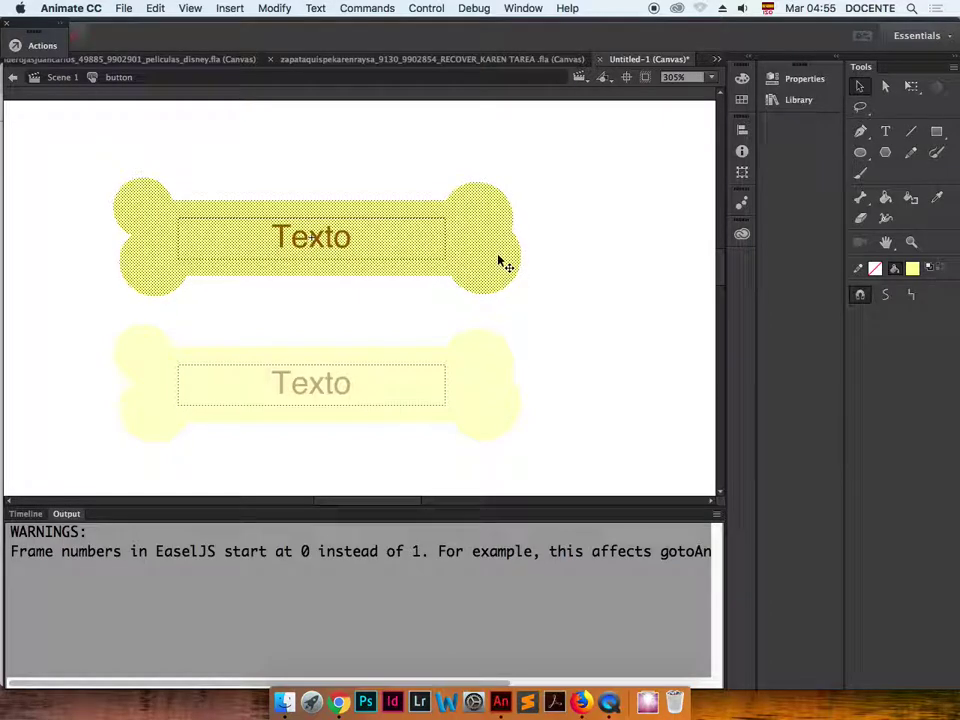
left_click(796, 86)
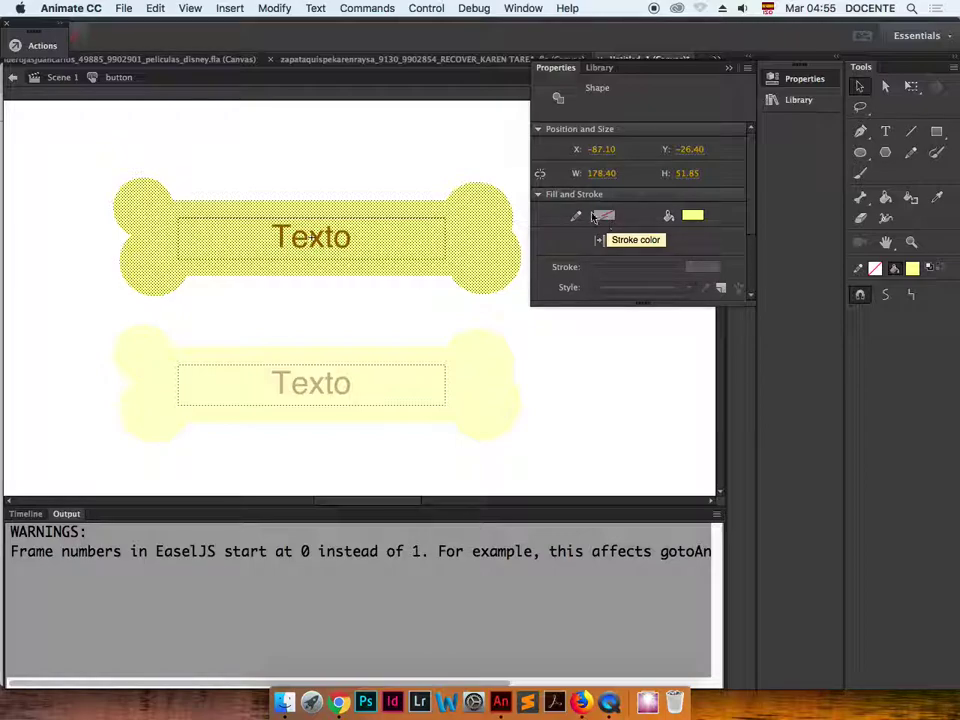
left_click(471, 167)
left_click(492, 244)
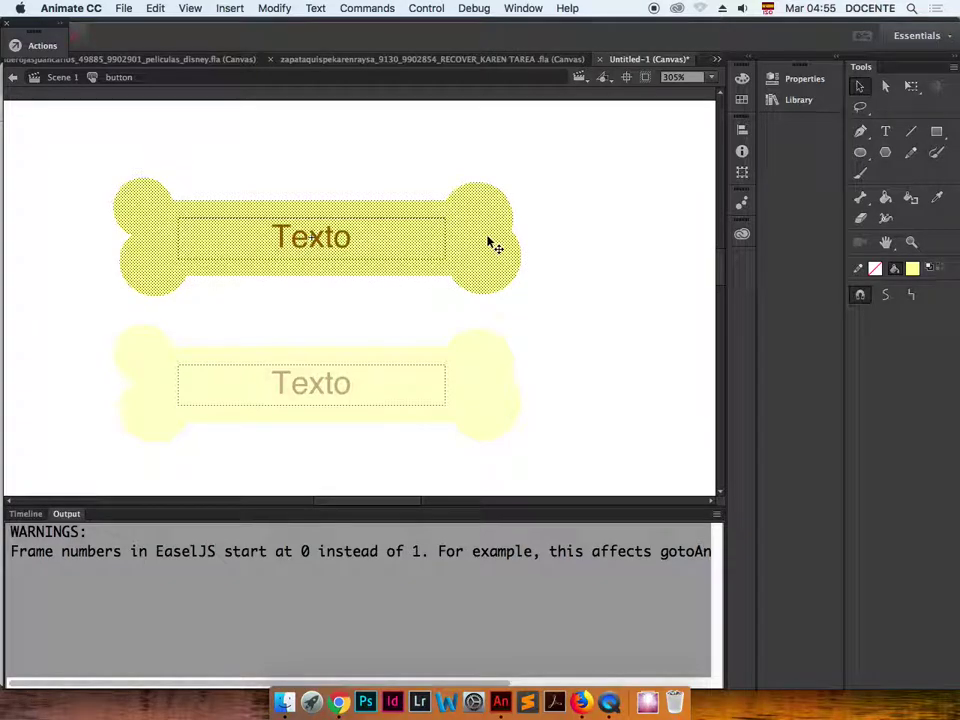
left_click(912, 201)
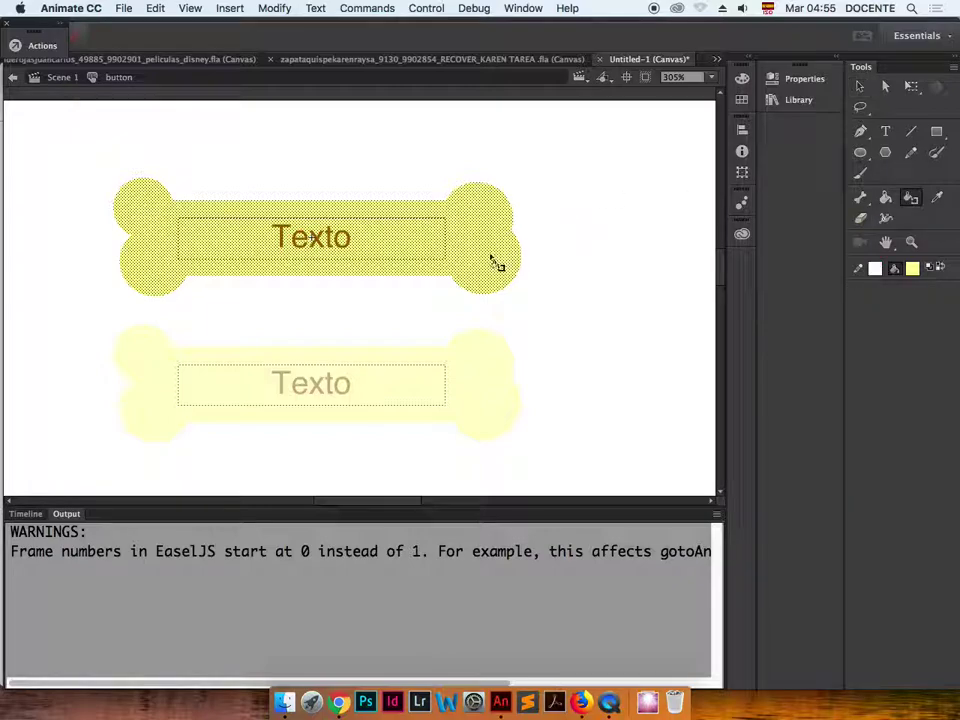
left_click(805, 79)
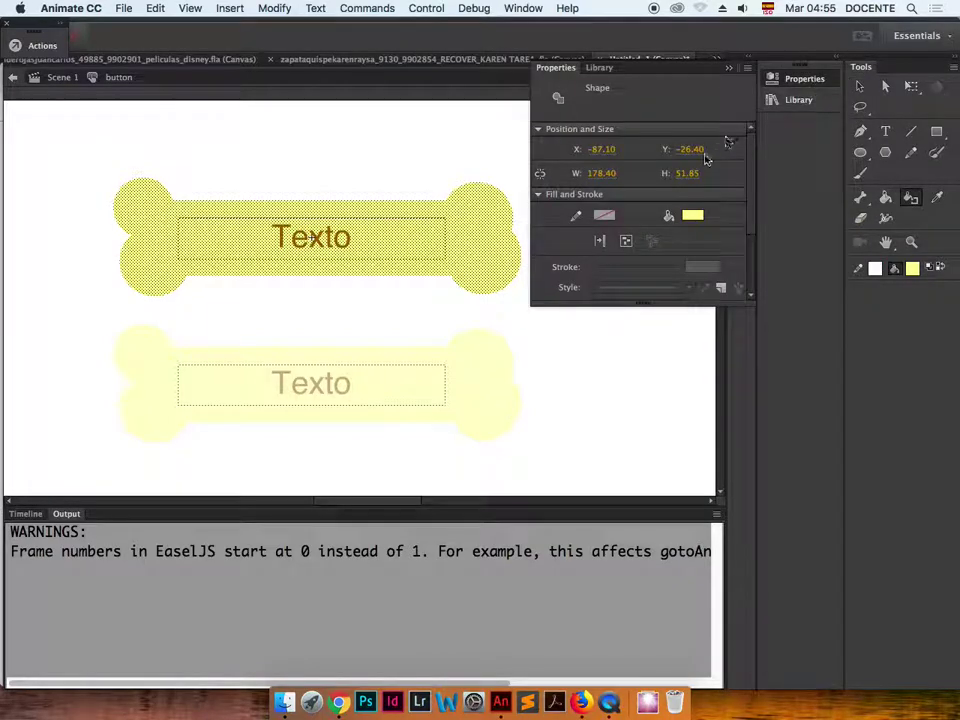
left_click(660, 70)
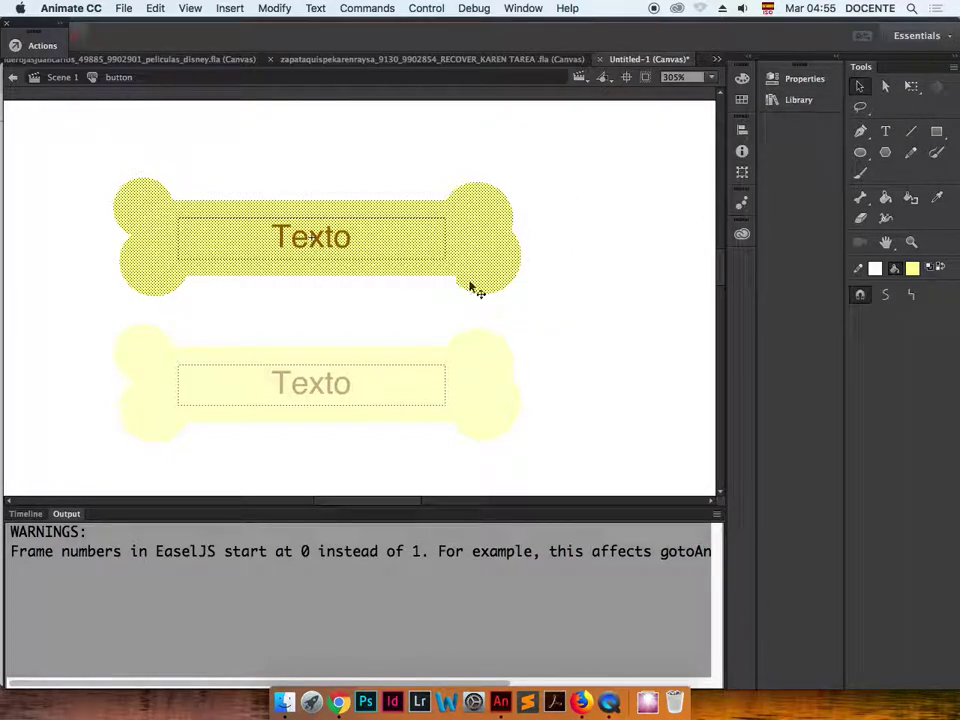
- Outline the bone shape with the Ink Bottle tool using a black stroke of 33.35
key("v")
left_click(521, 280)
key("s")
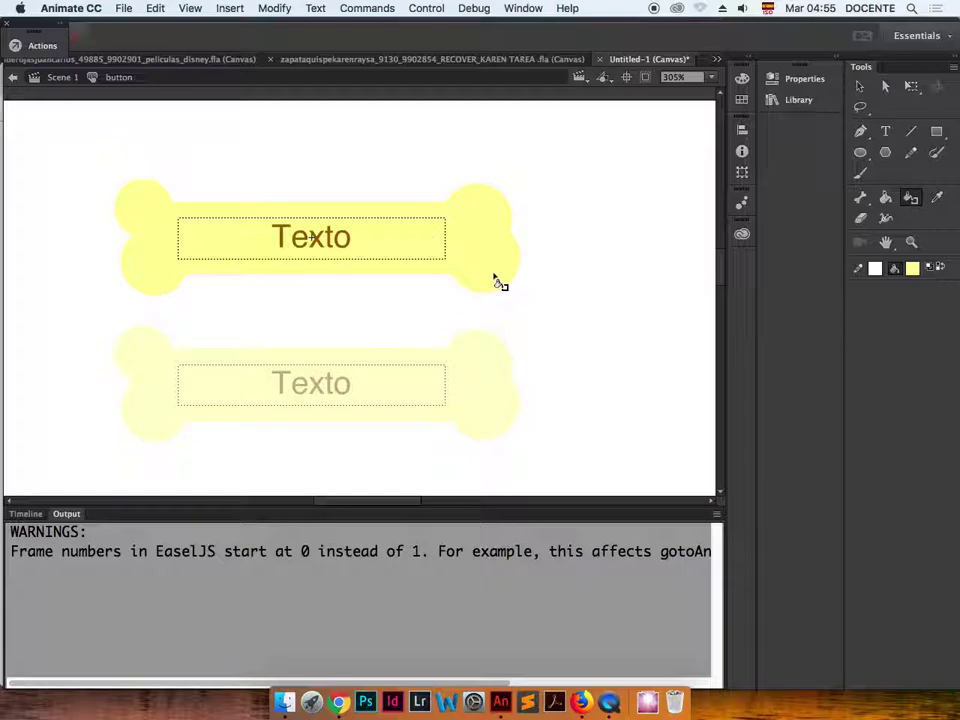
left_click(797, 80)
left_click_drag(594, 202, 606, 202)
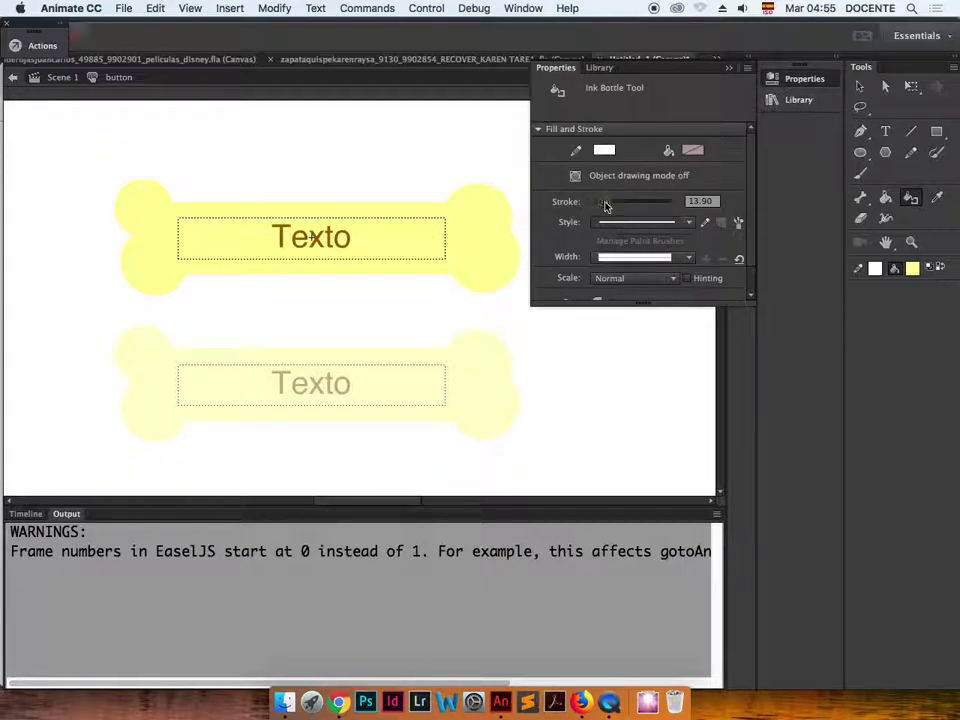
left_click(605, 150)
left_click(655, 193)
left_click(508, 249)
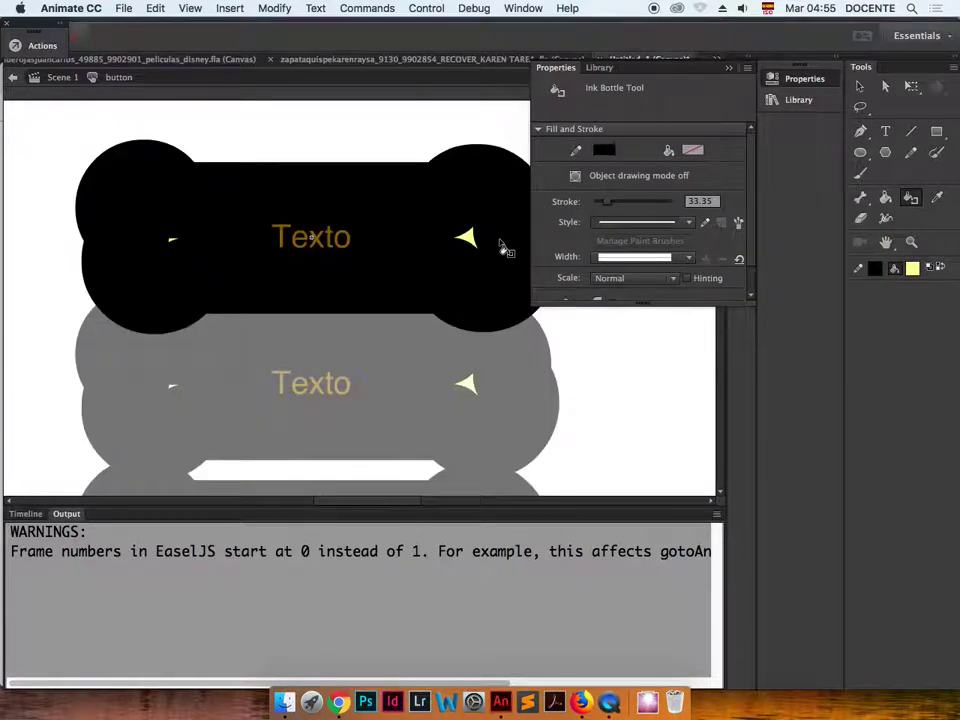
- Select the bone's entire black outline and reduce its stroke size to 1.25
left_click_drag(612, 201, 600, 203)
left_click(866, 90)
left_click(512, 290)
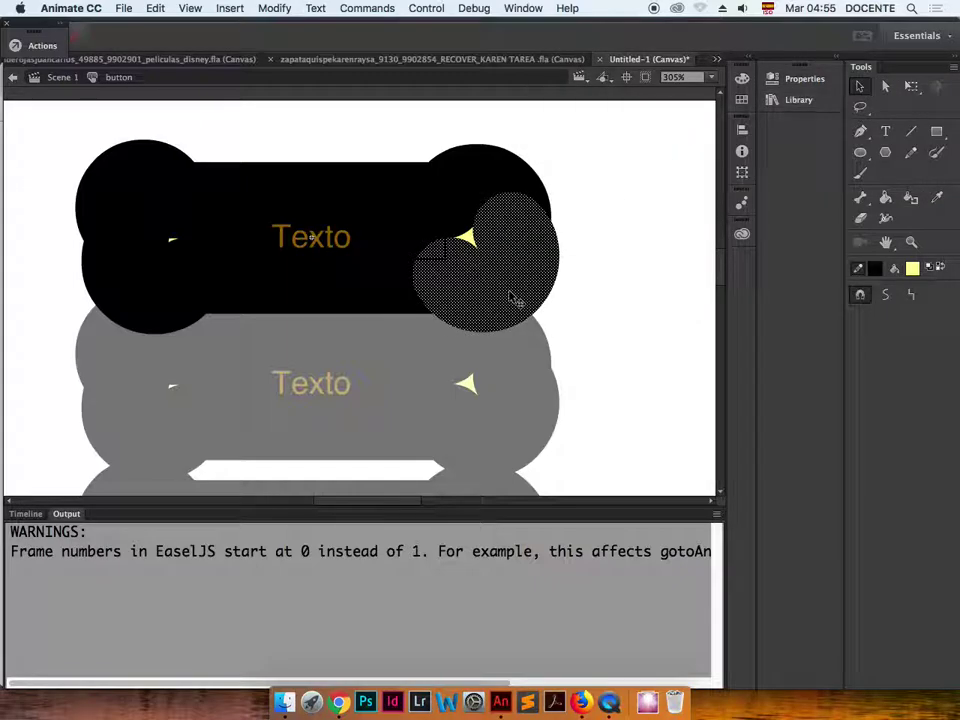
key("super+a")
left_click(802, 79)
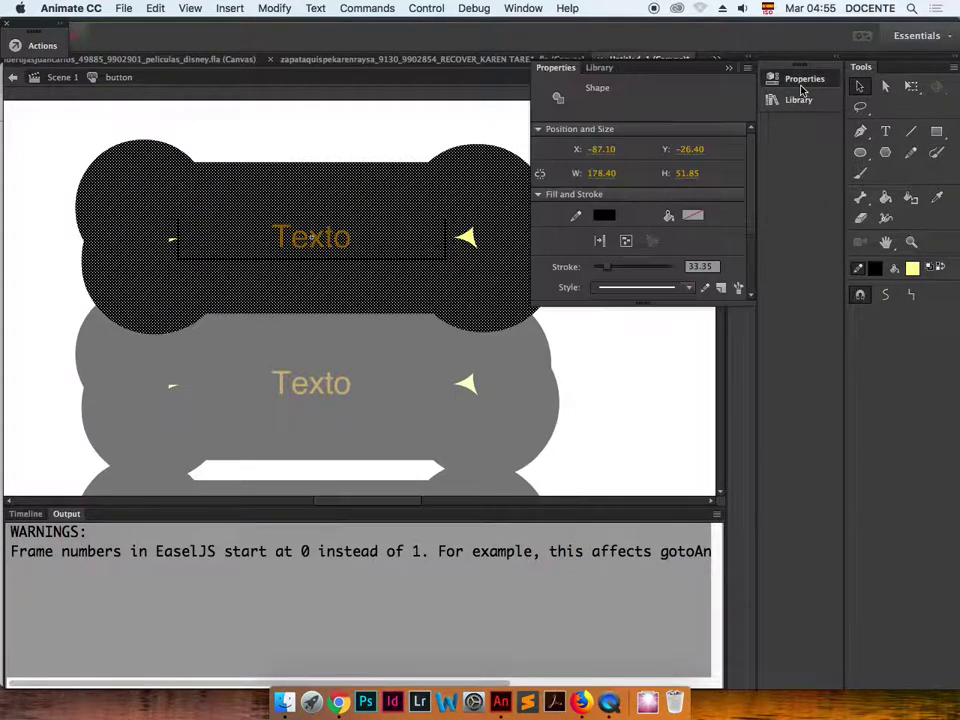
left_click_drag(622, 272, 597, 274)
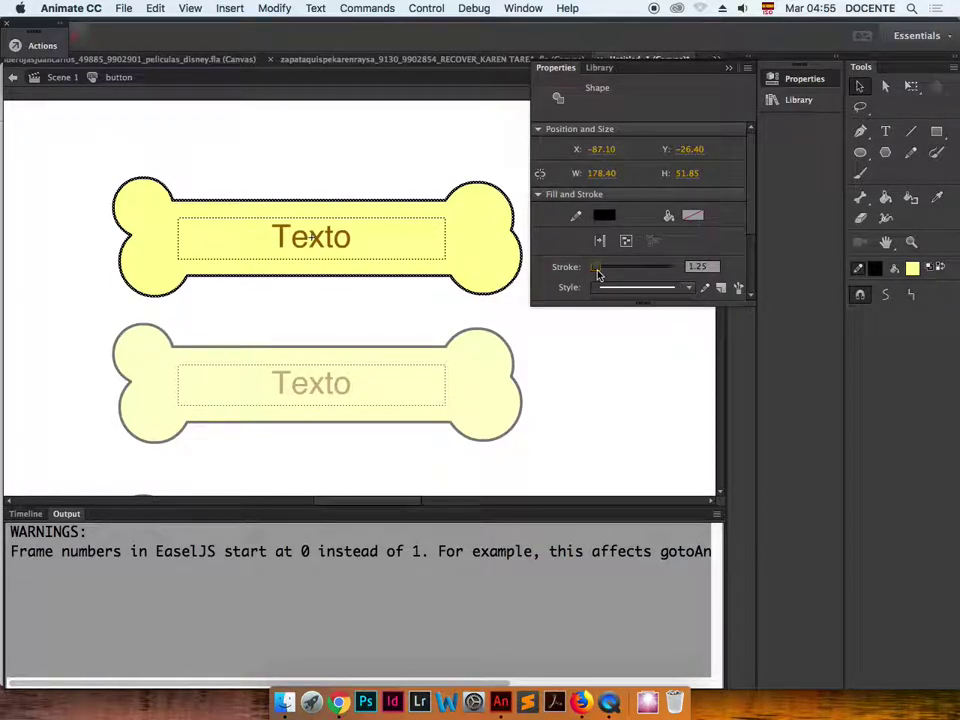
left_click(862, 91)
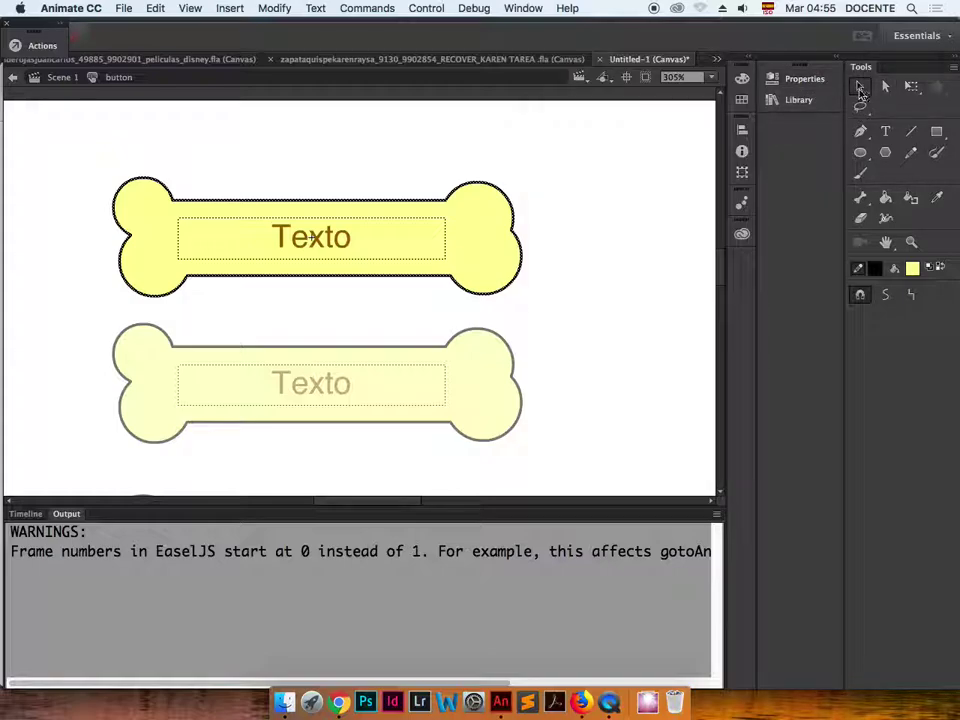
- Return to Scene 1, test the movie in the browser to check the bone-shaped buttons, and switch back to Animate
left_click(62, 77)
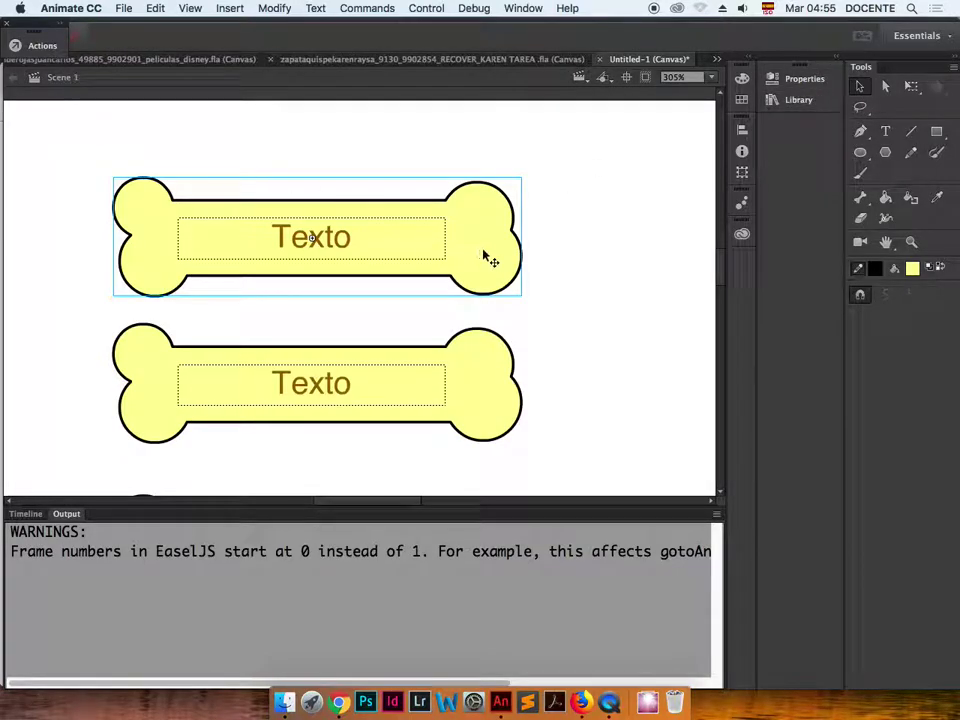
left_click(580, 284)
key("super+Return")
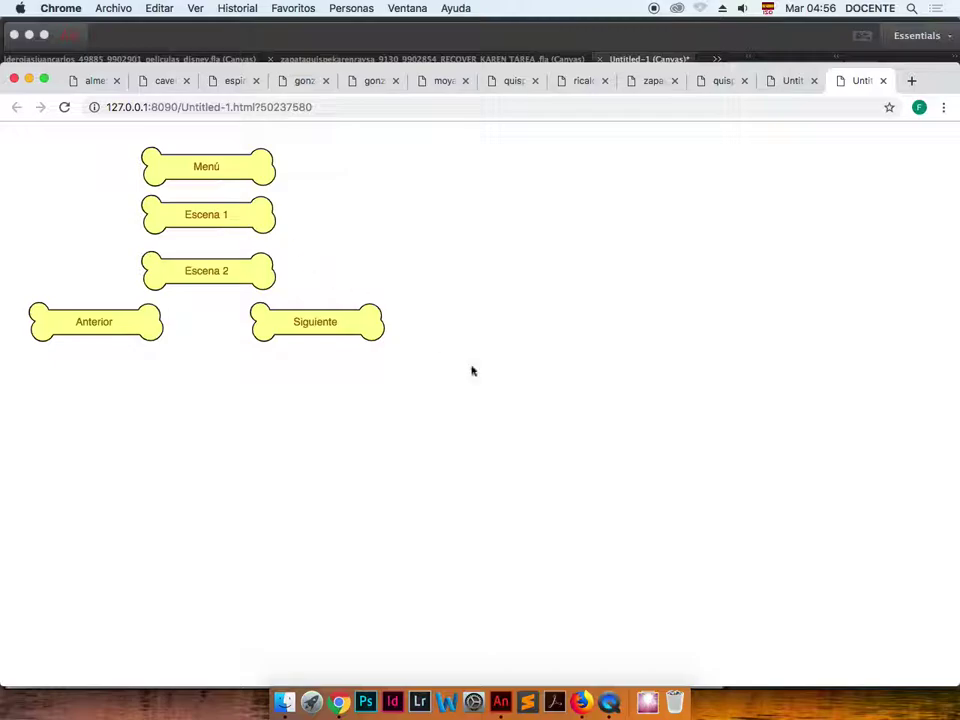
left_click(501, 702)
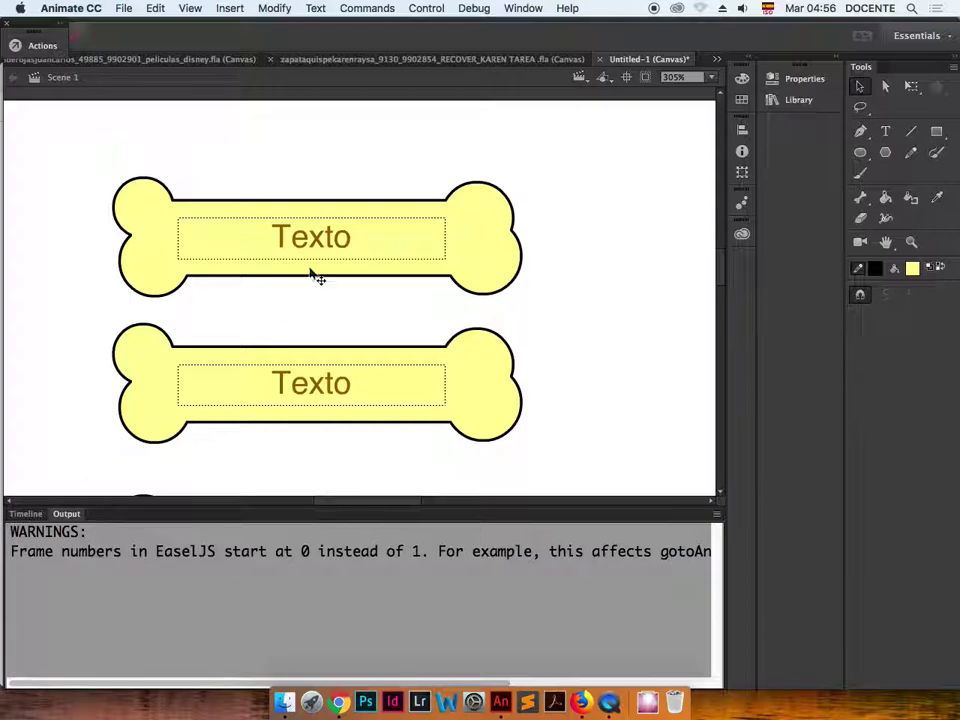
- Open the button symbol for editing and add a keyframe with the bone shape to the Forma layer's Over frame
left_click(474, 272)
double_click(474, 273)
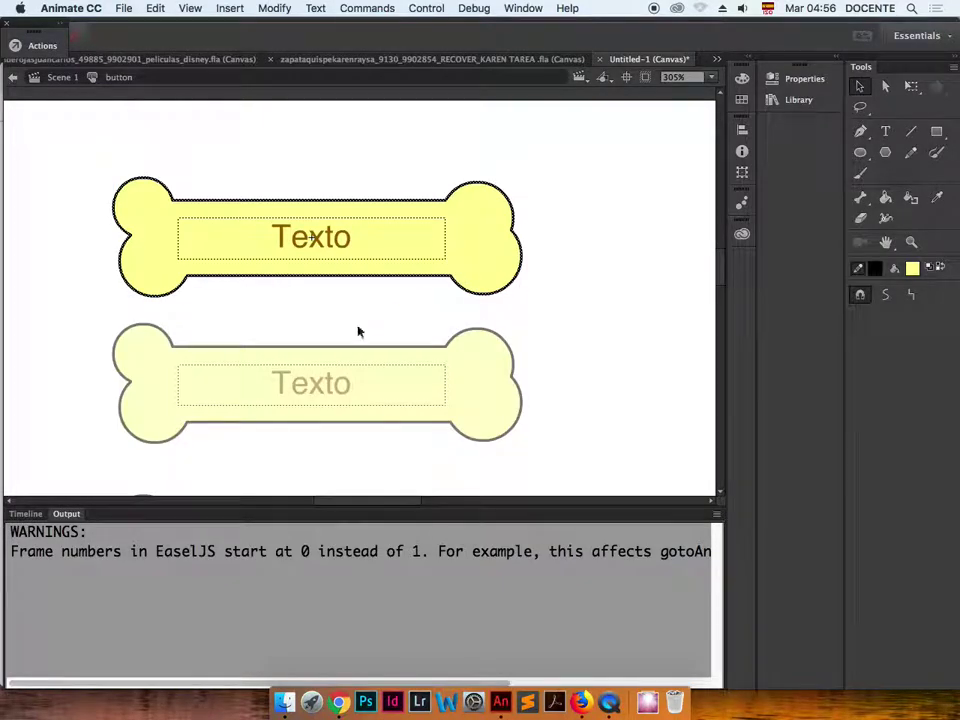
left_click(26, 514)
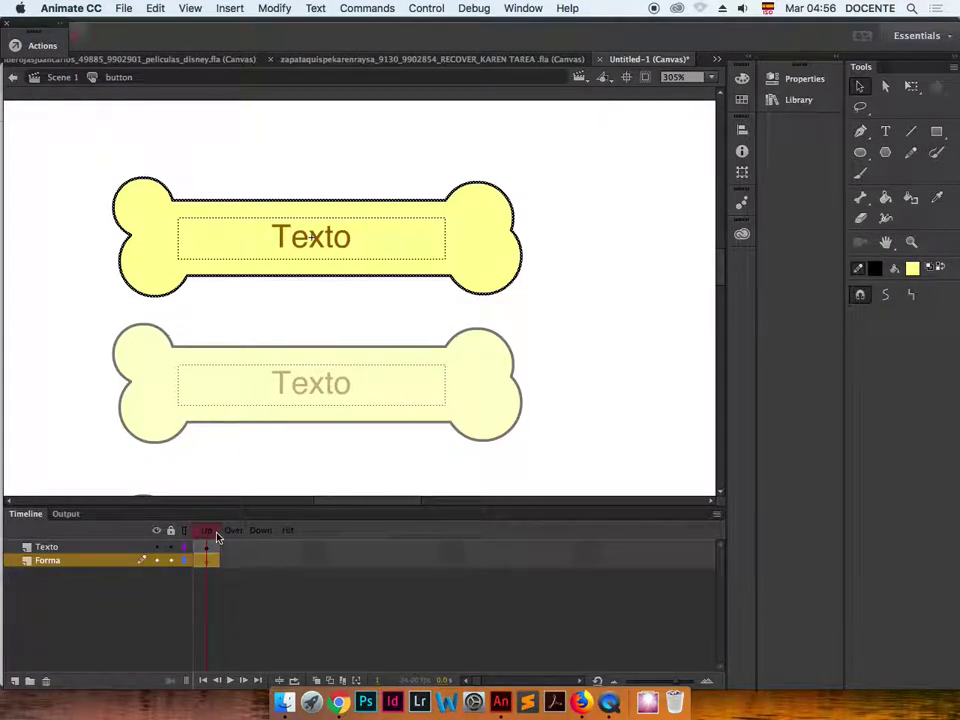
left_click(217, 538)
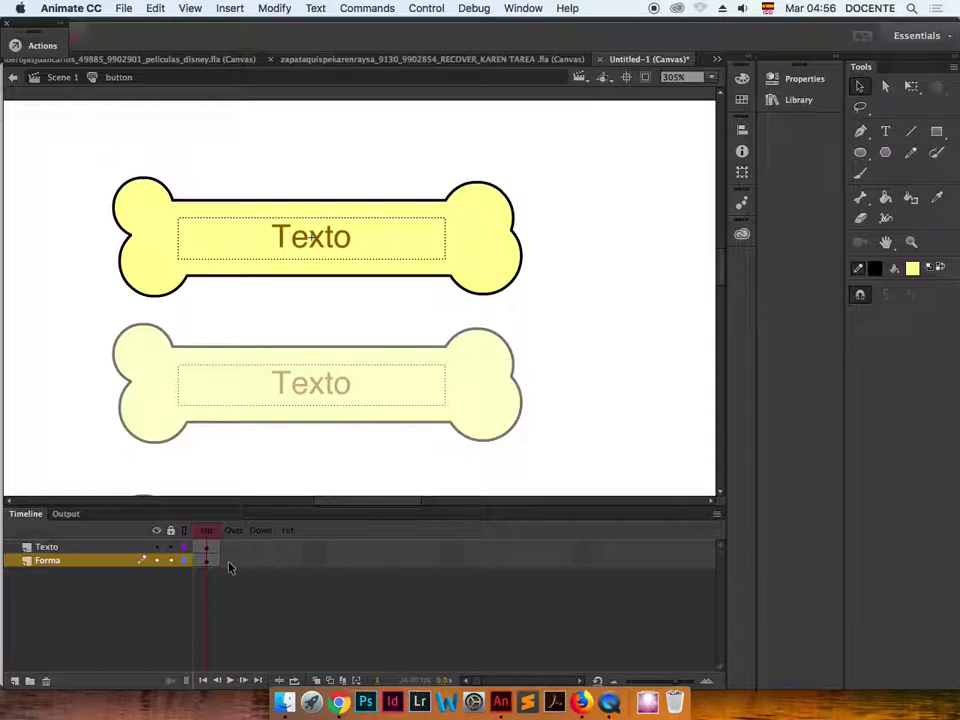
left_click(240, 564)
left_click(208, 561)
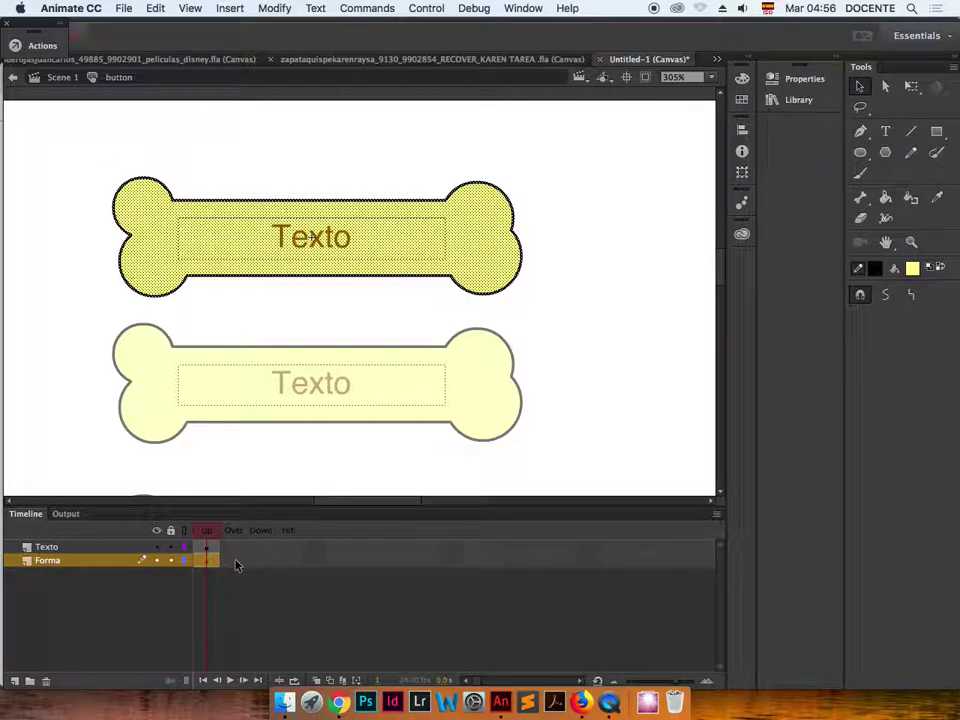
left_click(221, 576)
left_click_drag(212, 568, 233, 568)
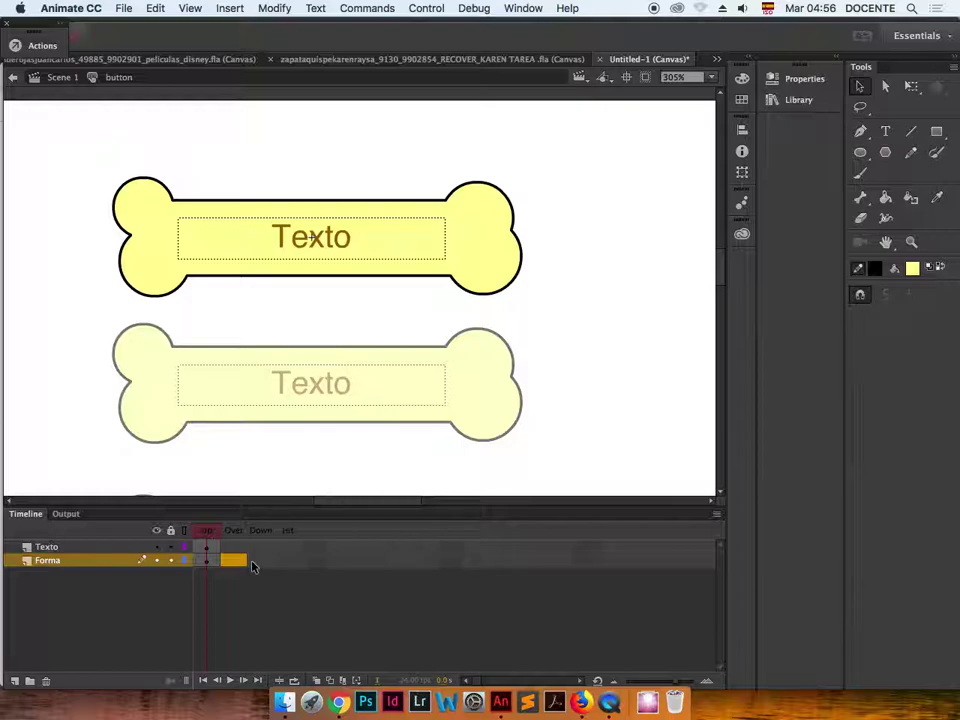
left_click(246, 562)
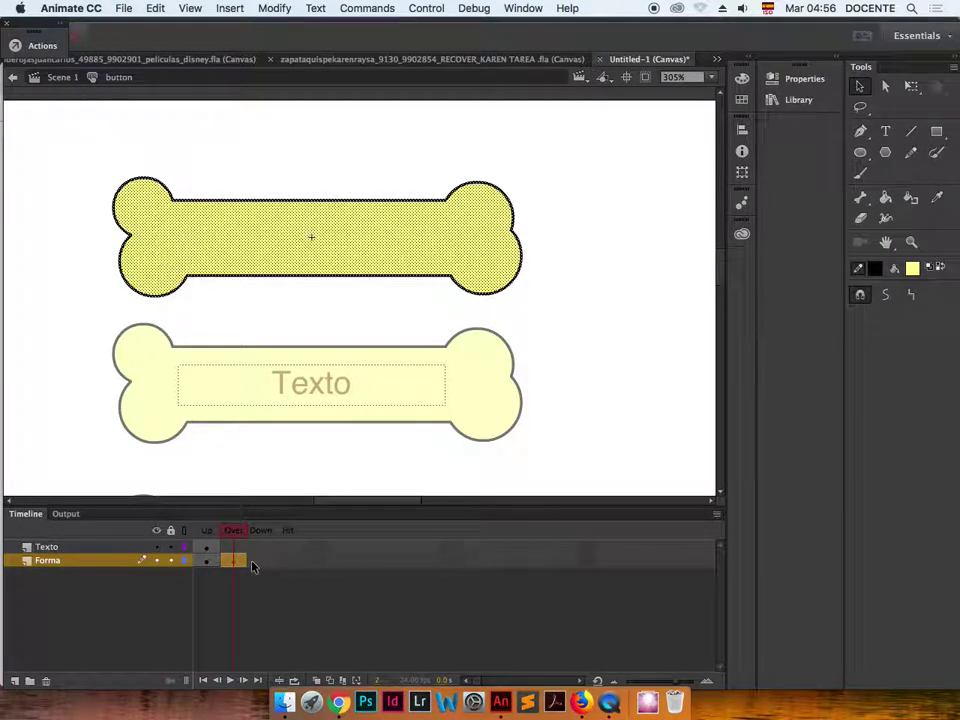
- Change the bone's fill in the Over frame to light orange, FFD68A
left_click(292, 592)
left_click(238, 563)
left_click(912, 268)
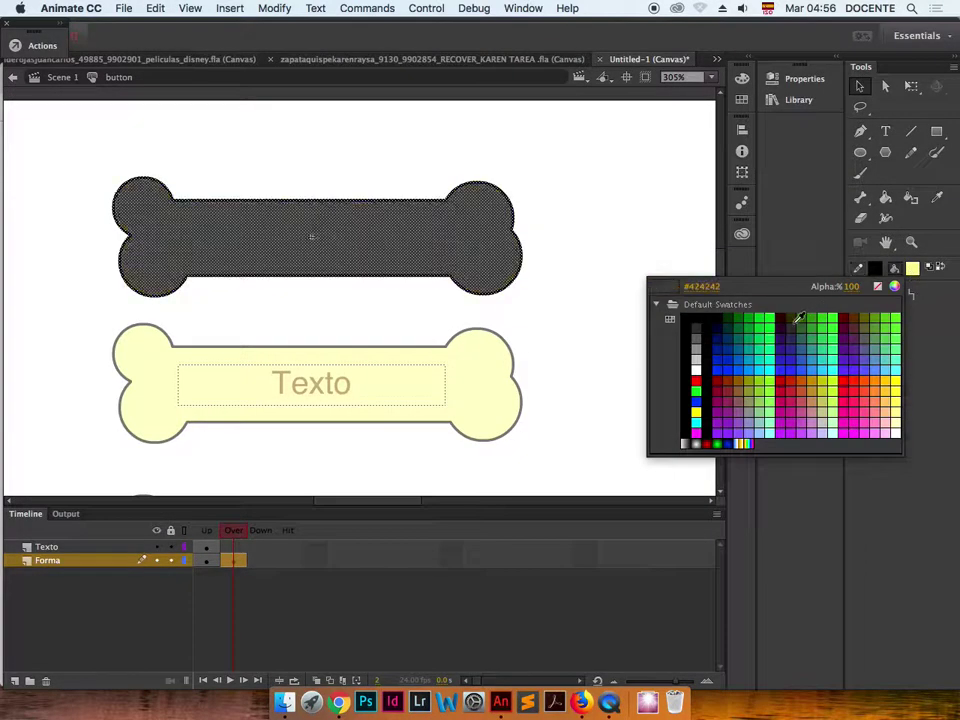
left_click(894, 287)
left_click_drag(433, 272, 418, 300)
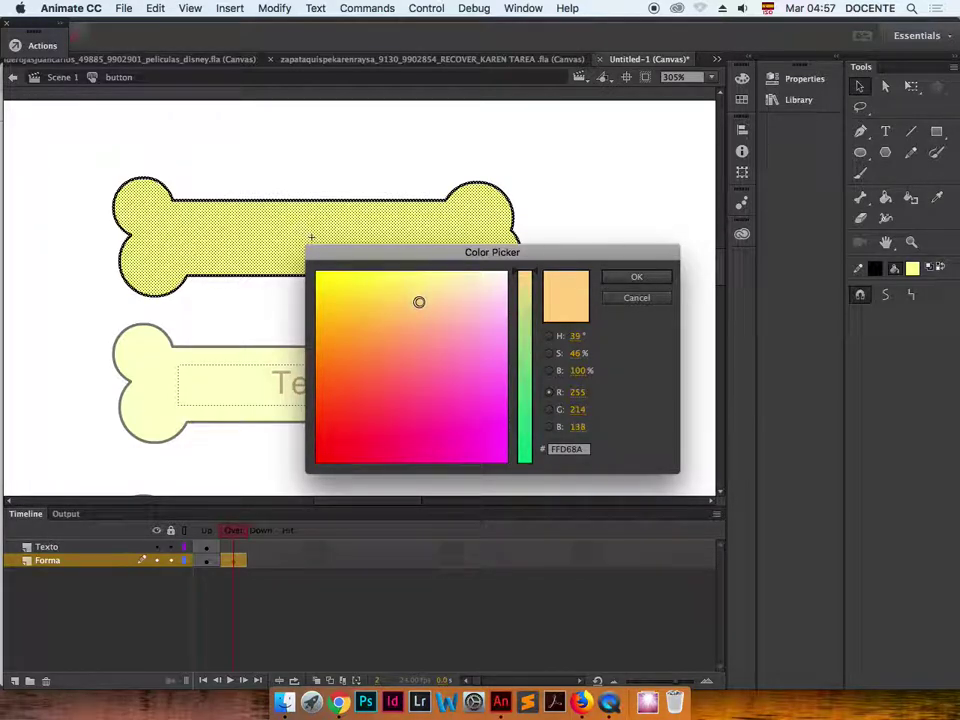
left_click(636, 277)
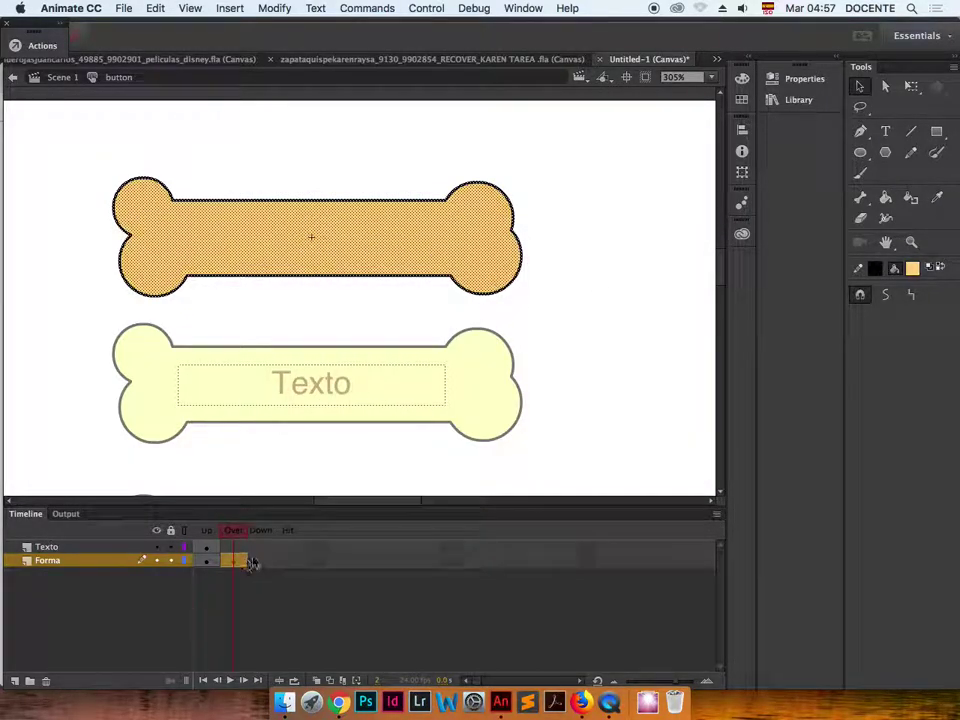
- Duplicate the text field at the same position into the Over frame of the Texto layer
mouse_move(231, 530)
left_mouse_down()
mouse_move(207, 530)
mouse_move(229, 537)
left_mouse_up()
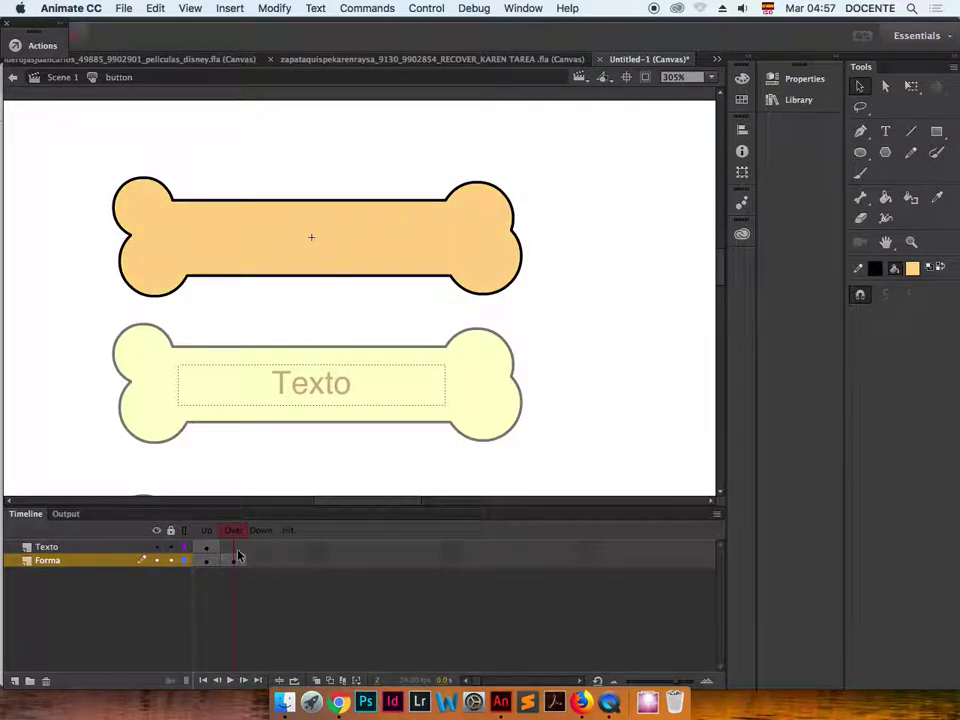
left_click(235, 547)
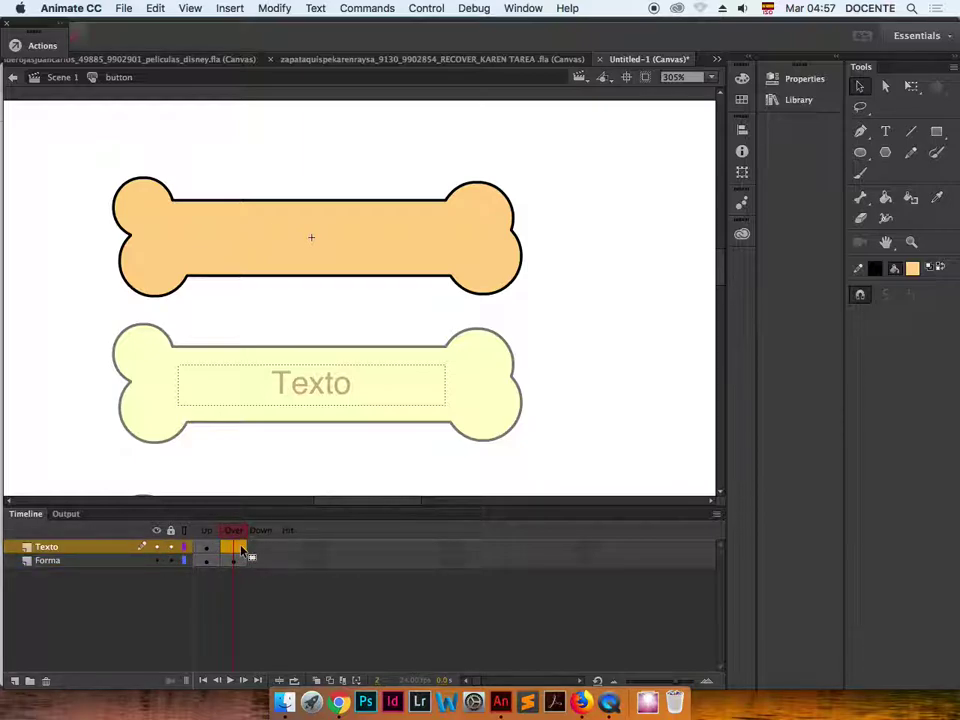
key("ctrl+shift+v")
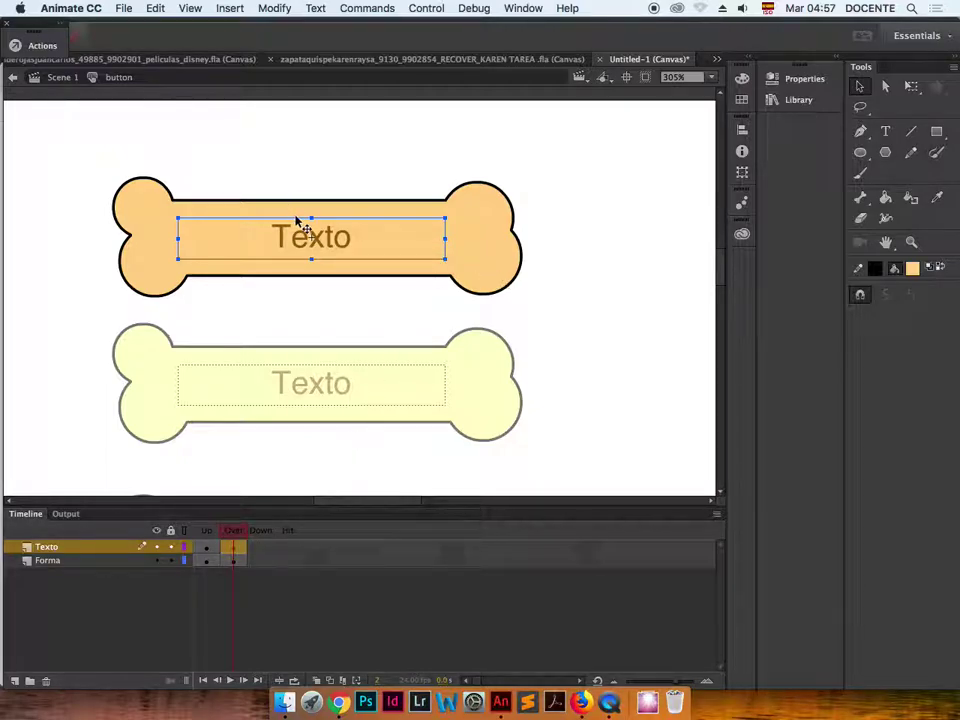
- Add a blank keyframe to the Forma layer's Hit frame and draw a rectangle enclosing the second, faded bone
left_click(281, 562)
left_click(286, 547)
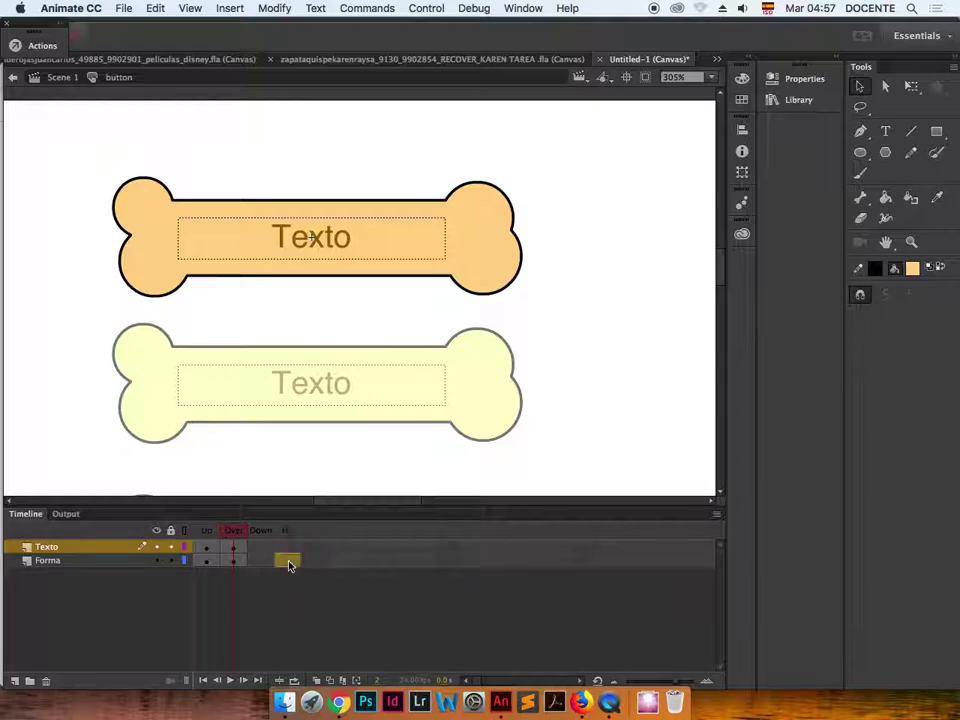
left_click(288, 565)
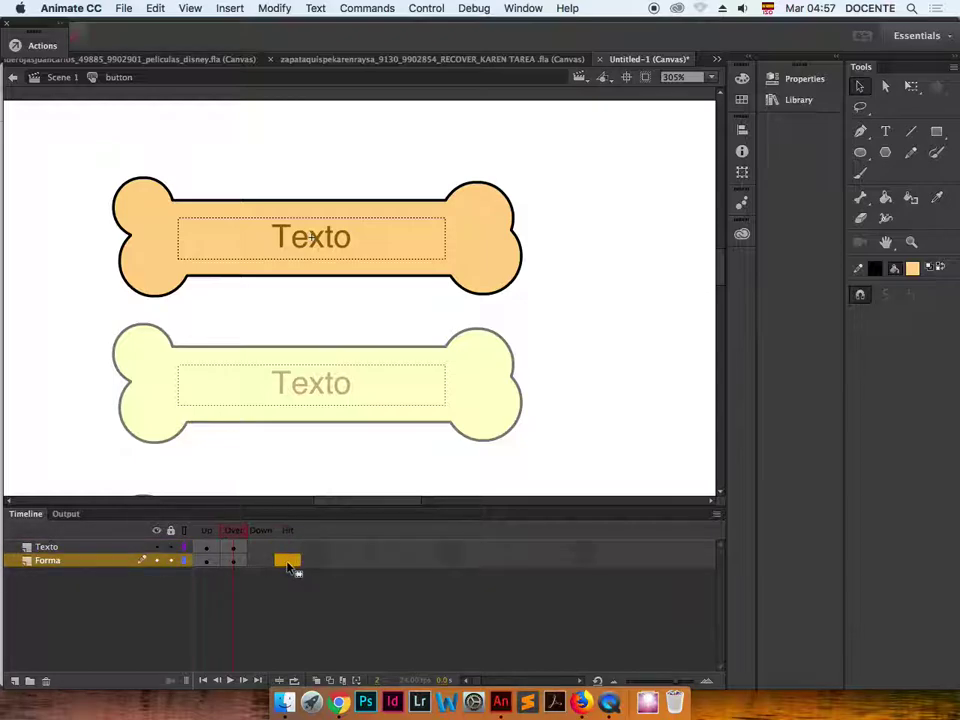
left_click(288, 564)
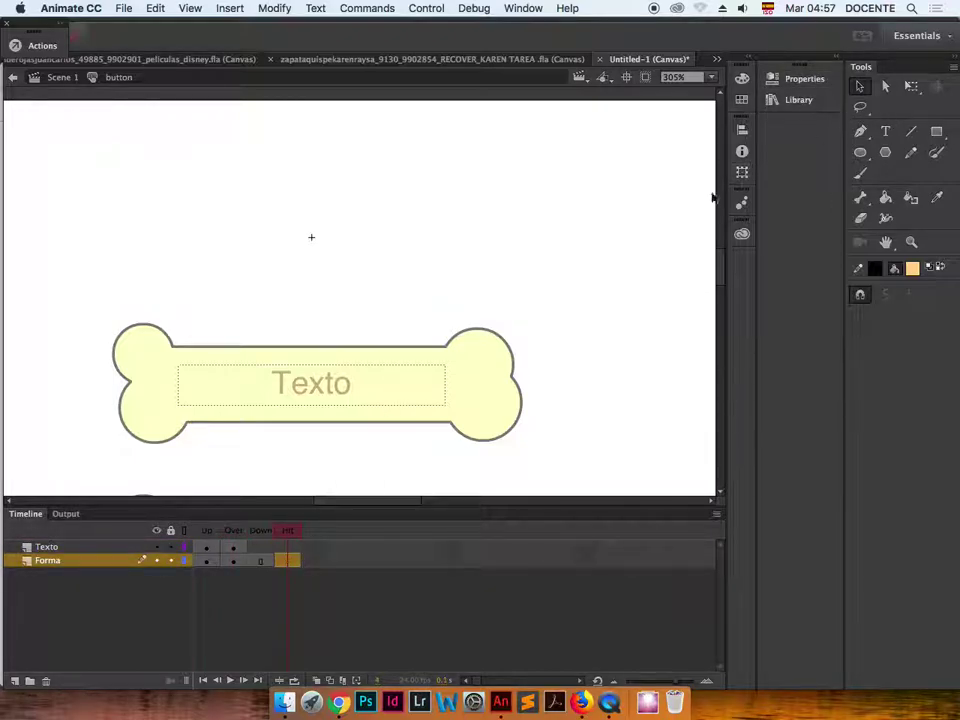
key("r")
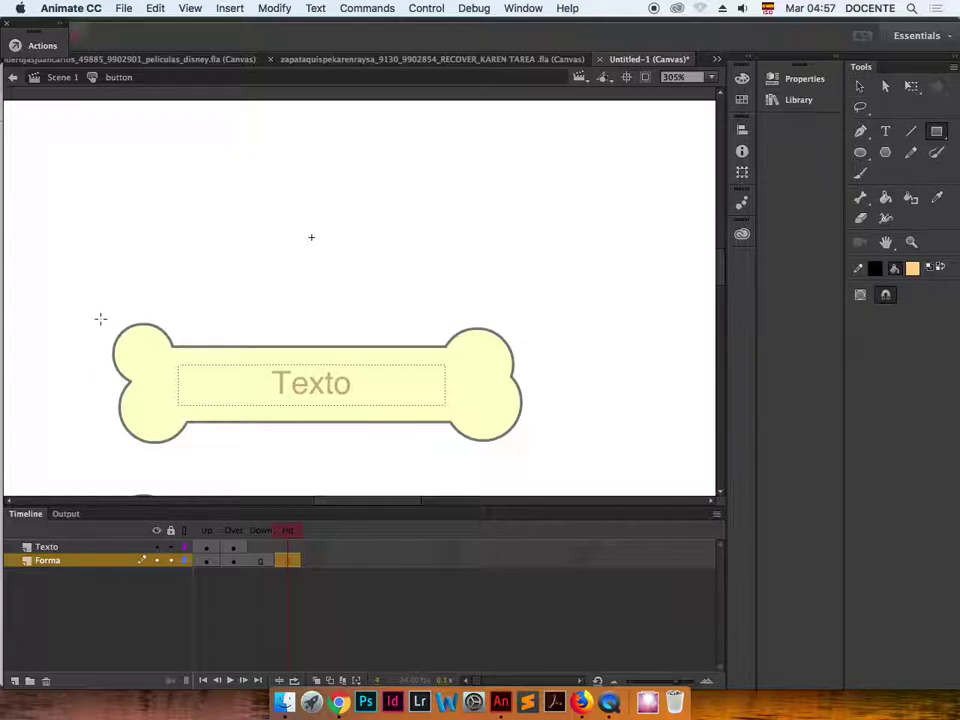
left_click_drag(102, 317, 530, 455)
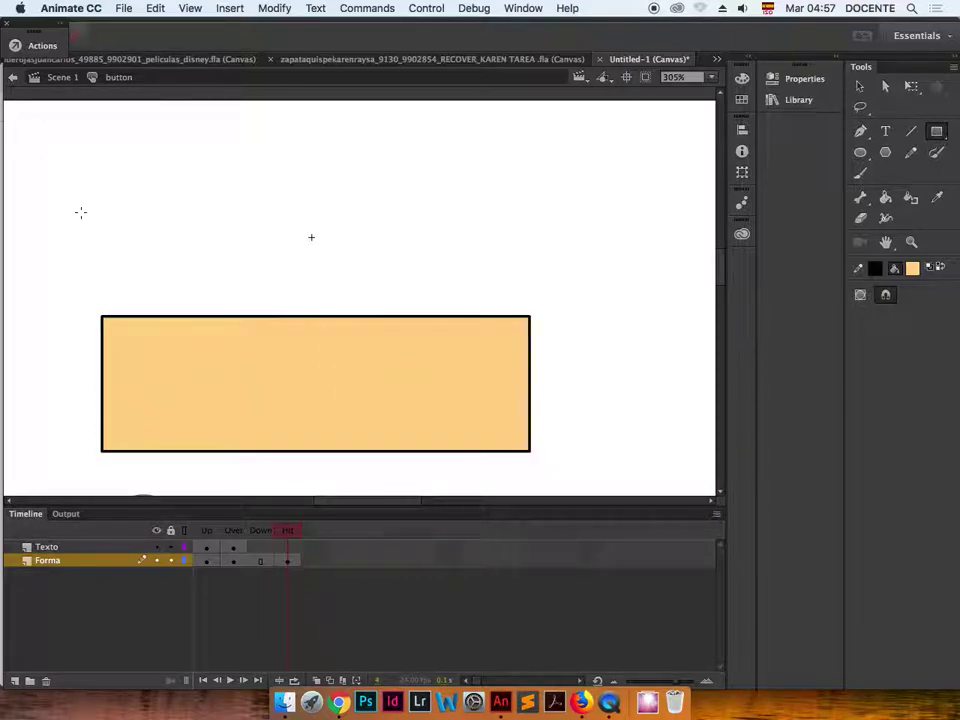
key("v")
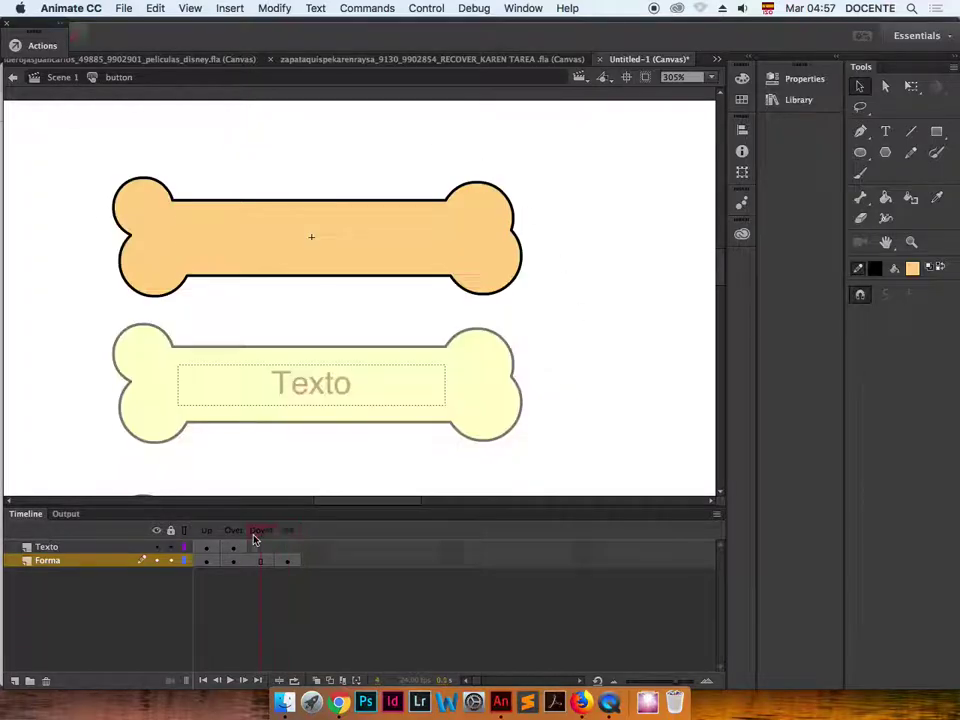
- Test the movie in the browser from the Up frame, check the Menú button's response, and switch back to Animate
left_click(203, 531)
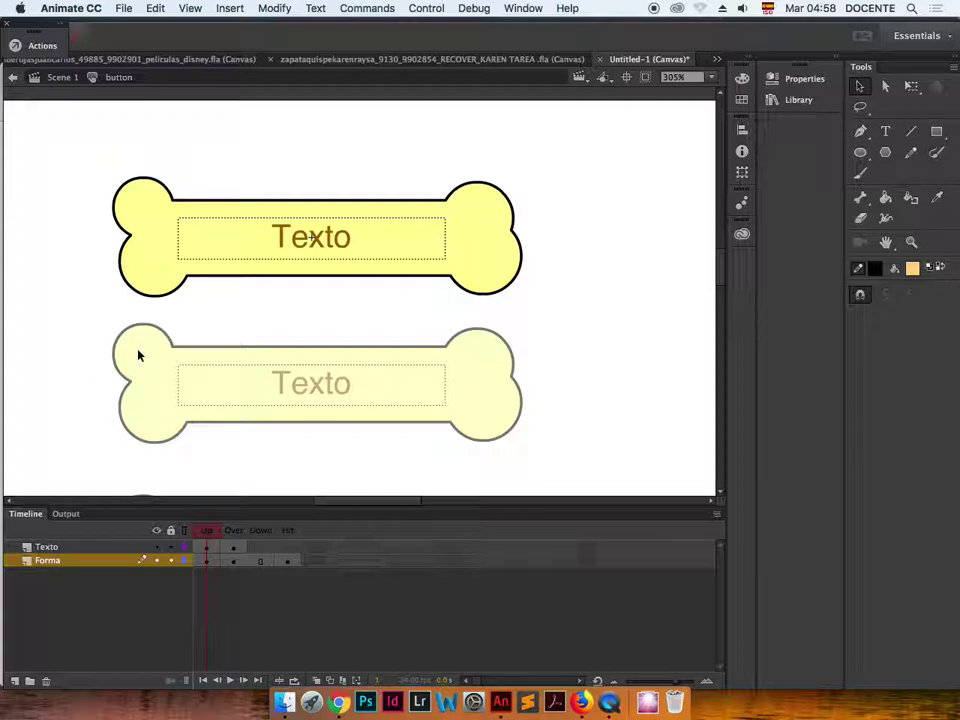
key("super+Return")
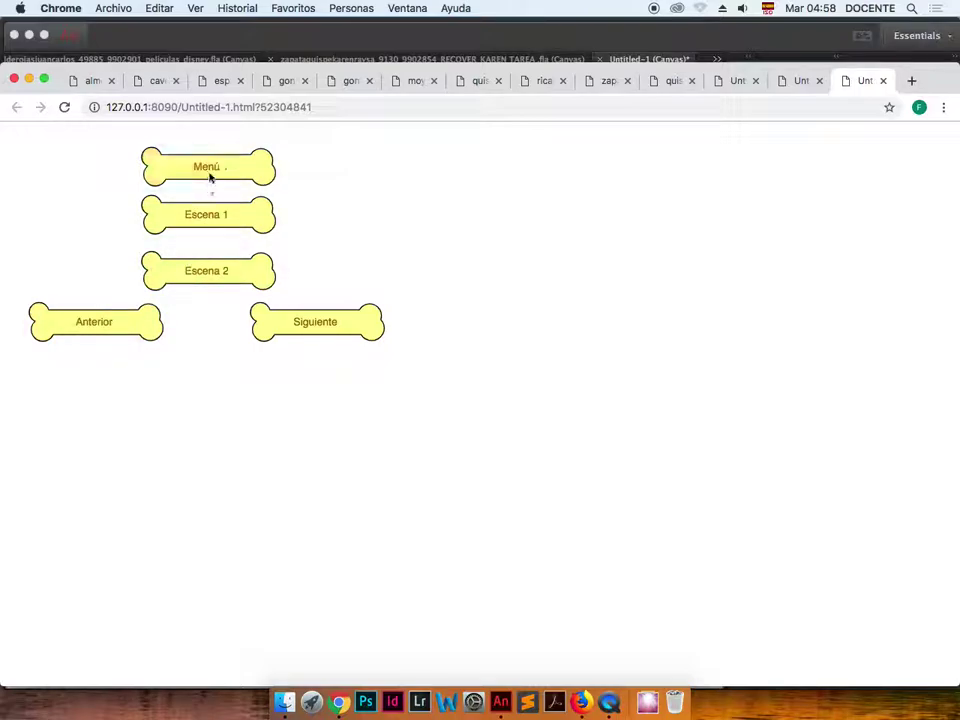
left_click(500, 702)
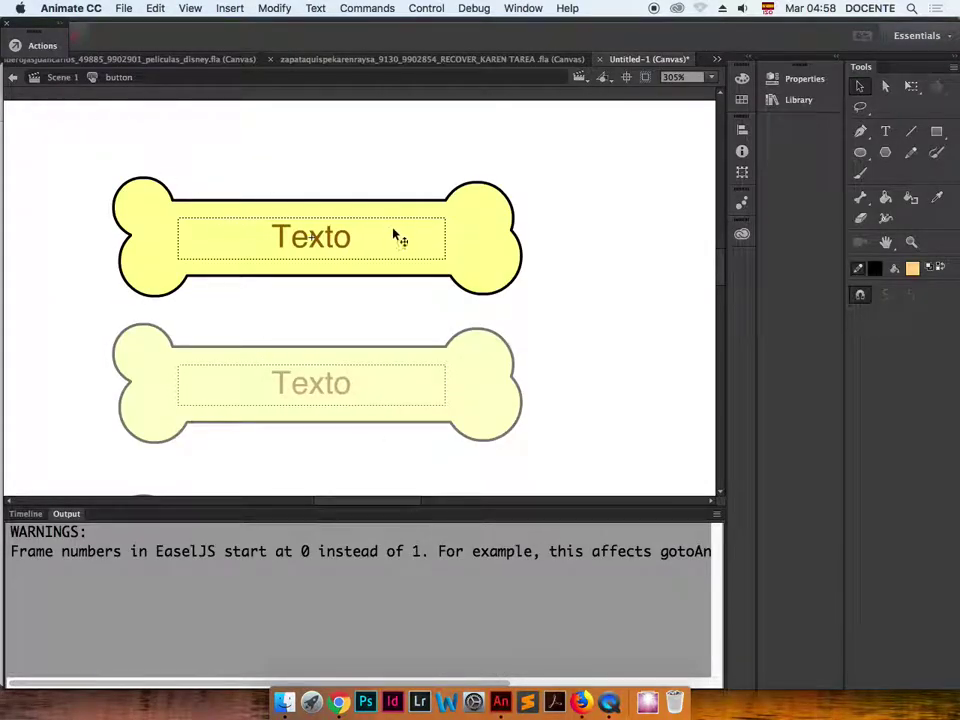
- Examine the button's Up, Over, Down and Hit frames to compare the hit rectangle's position with the bone
left_click(480, 266)
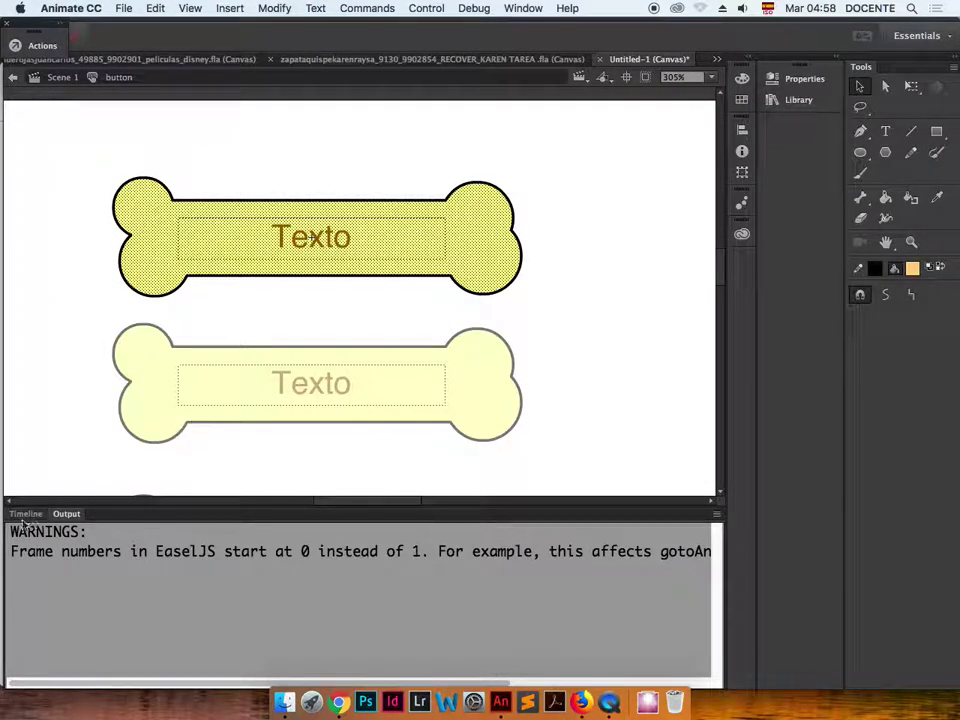
left_click(25, 514)
left_click(262, 530)
left_click(285, 531)
left_click(262, 531)
left_click(278, 532)
left_click(261, 531)
left_click(277, 531)
left_click(260, 532)
left_click(278, 533)
left_click(260, 531)
left_click(234, 532)
left_click(205, 531)
left_click(263, 537)
- Move the Hit frame's rectangle up and nudge it right so it covers the area of the symbol's own bone
left_click(288, 560)
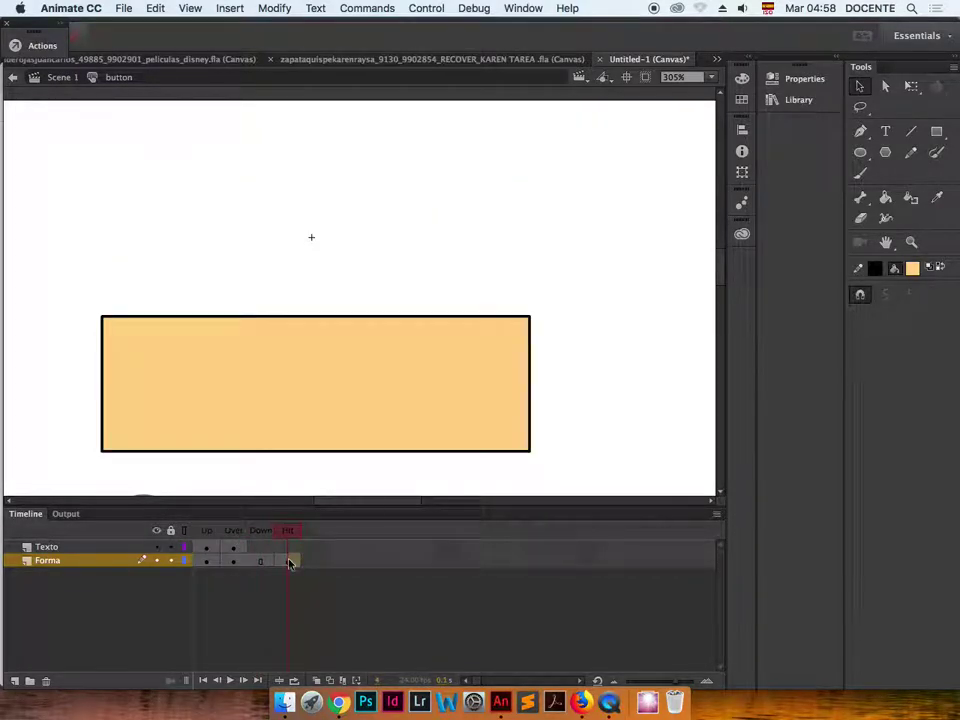
left_click(288, 561)
left_click_drag(345, 441, 333, 300)
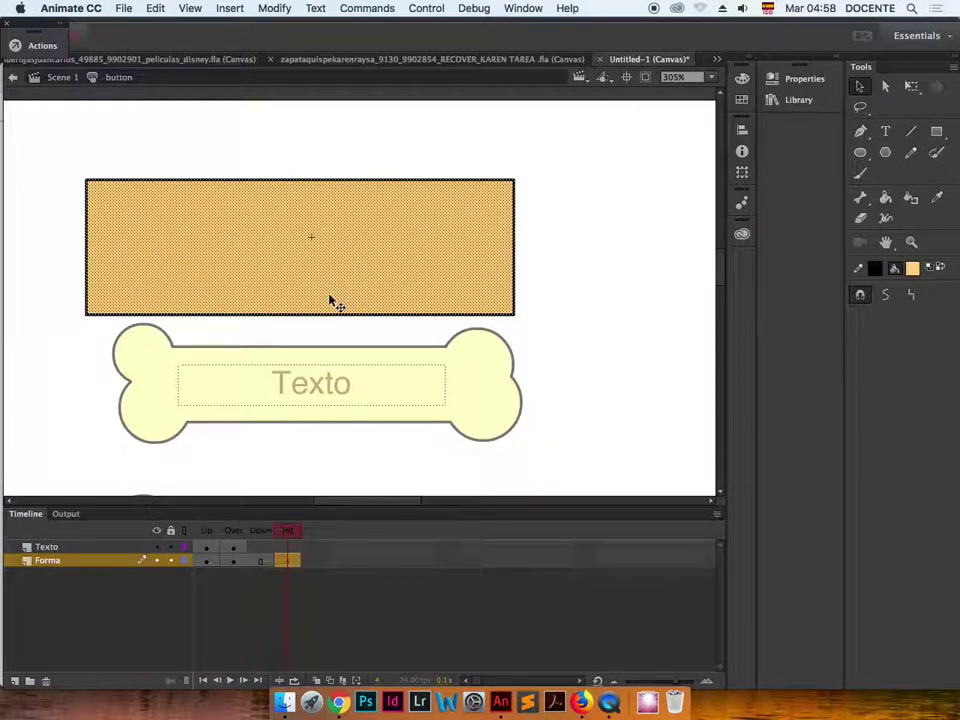
mouse_move(330, 299)
left_mouse_down()
mouse_move(422, 236)
mouse_move(358, 268)
mouse_move(330, 298)
left_mouse_up()
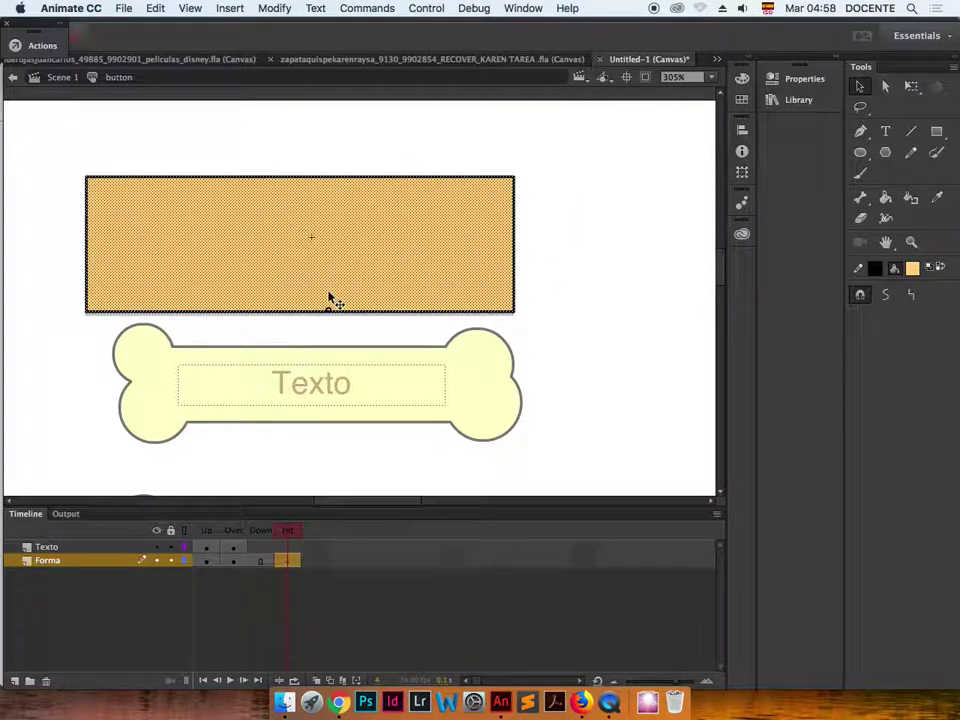
mouse_move(287, 536)
left_mouse_down()
mouse_move(233, 537)
mouse_move(285, 530)
left_mouse_up()
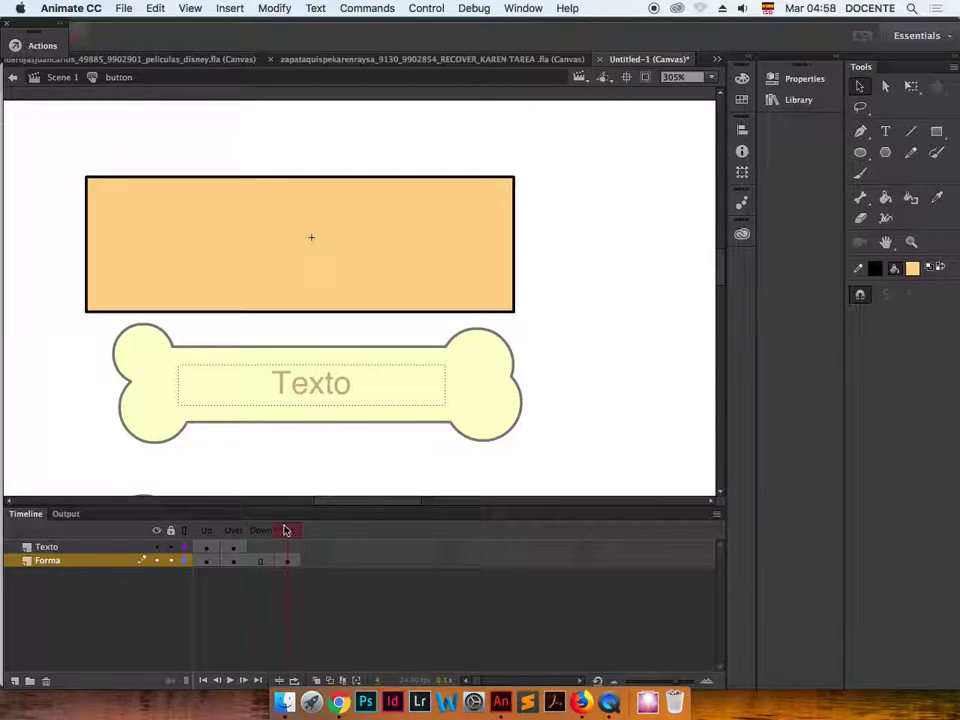
left_click(256, 298)
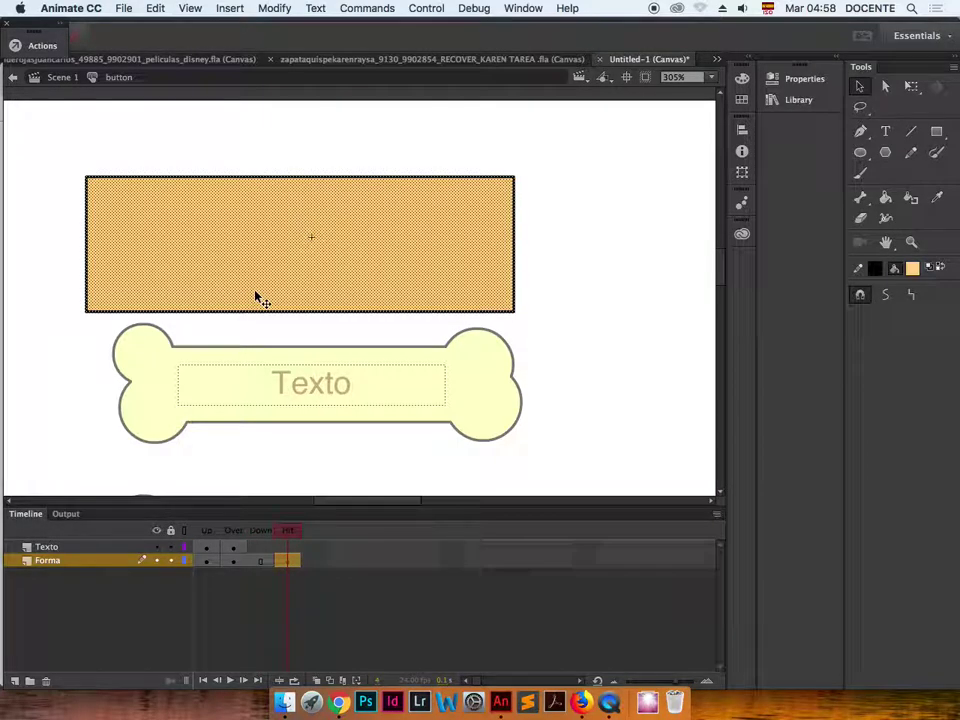
key("Right")
key("Right")
key("Right")
key("Right")
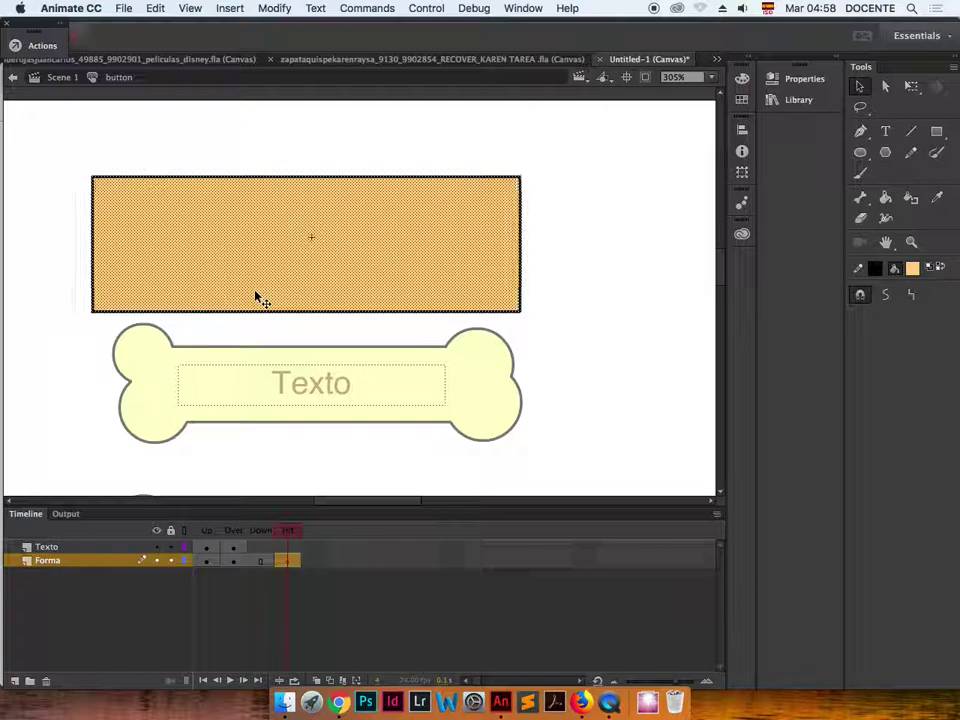
key("Right")
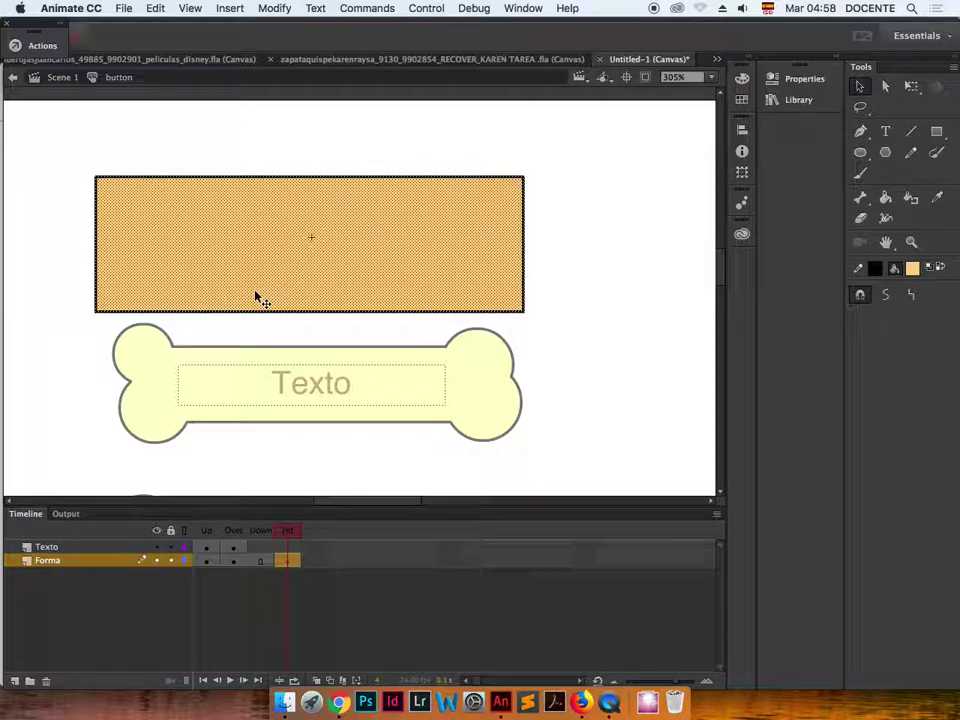
- Toggle the outline display of all layers to check the hit rectangle, and test the movie in the browser
left_click(184, 531)
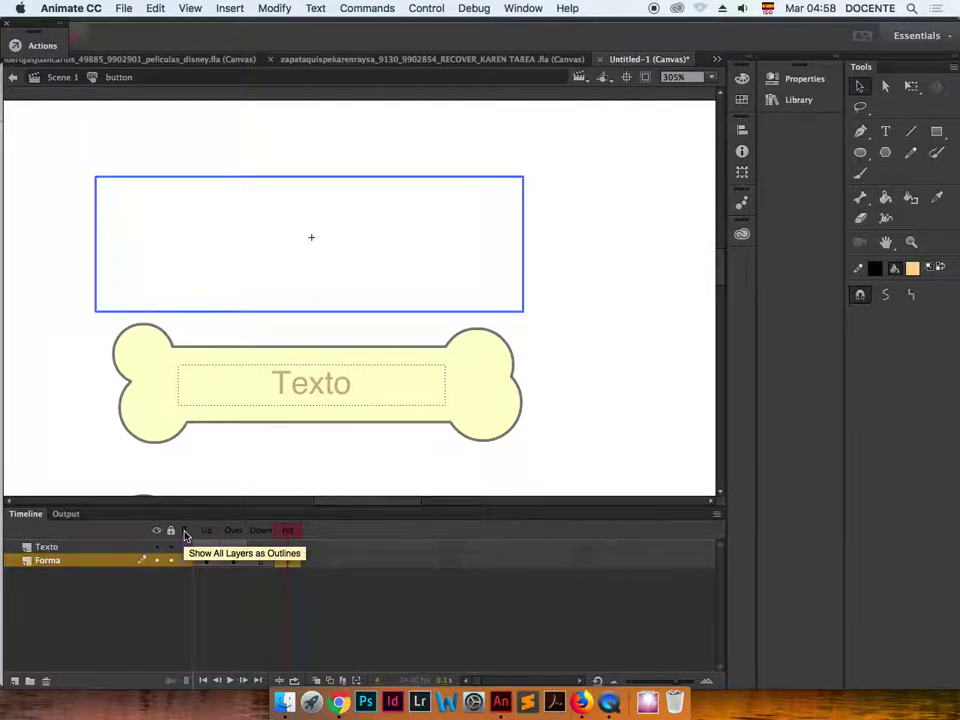
left_click(184, 532)
left_click(572, 325)
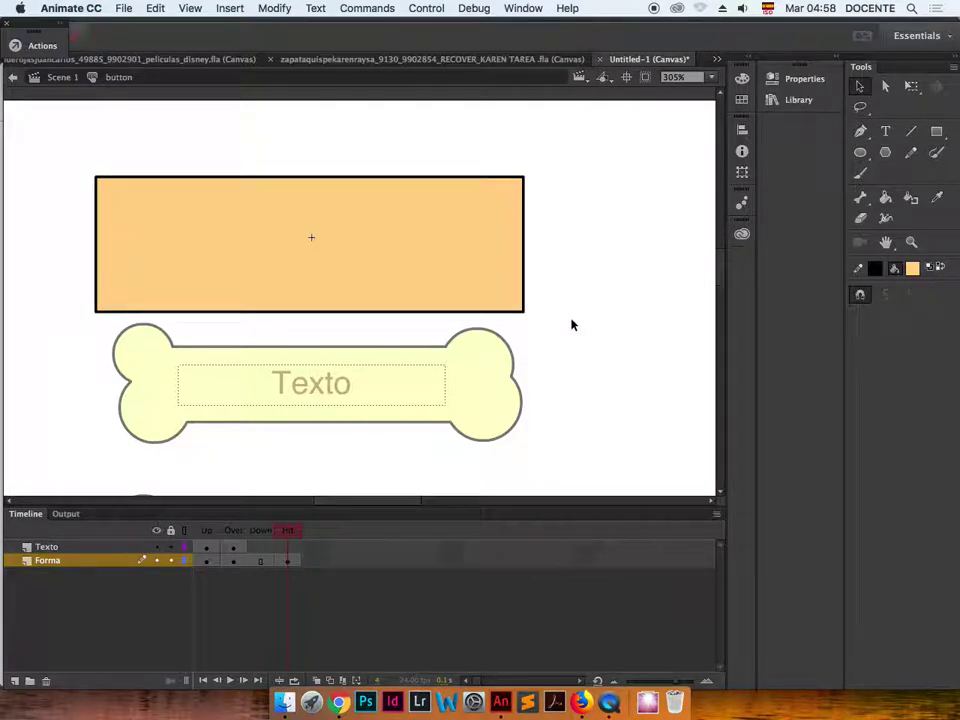
key("super+Return")
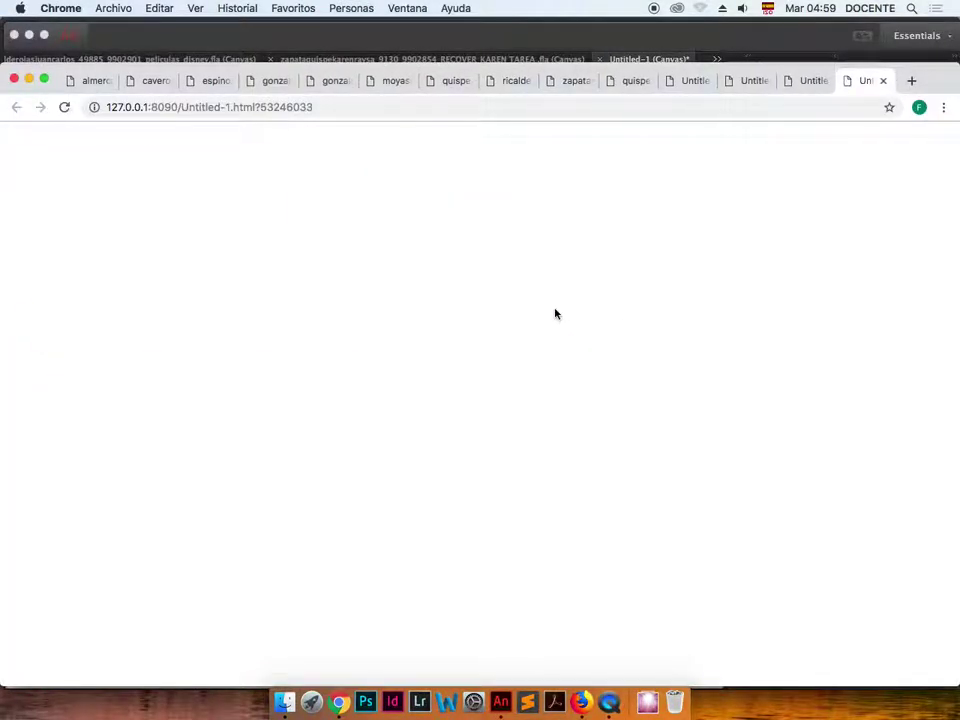